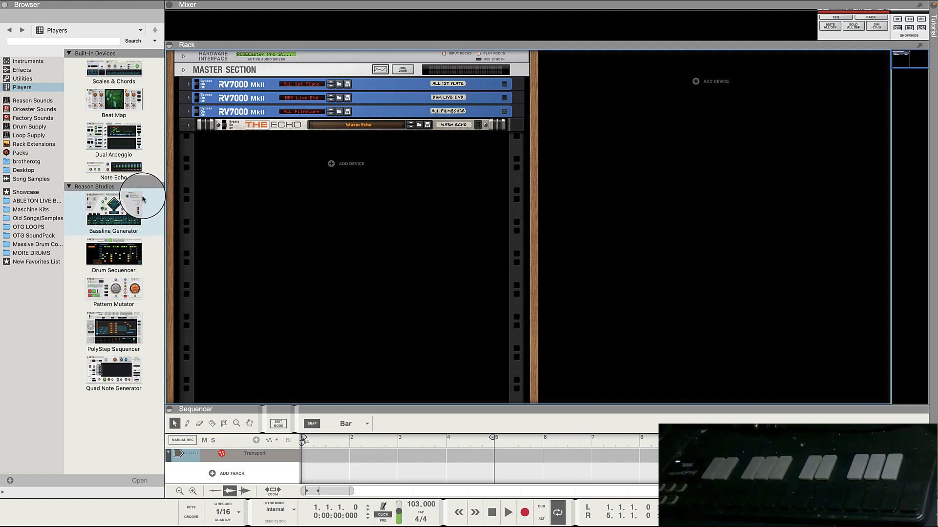
Find the Friktion modeled-strings instrument among the Reason Studios instruments and add it to the rack.
{"action": "left_click", "coordinate": [38, 90]}
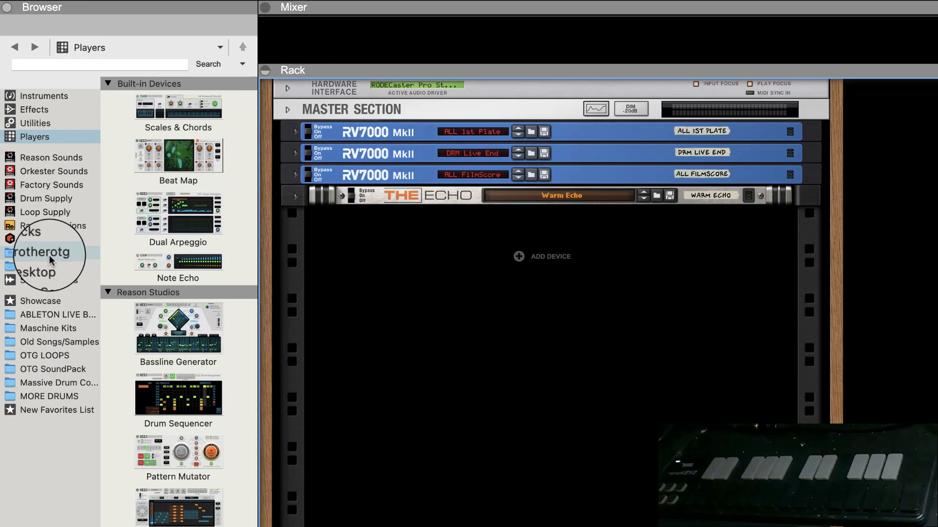
{"action": "left_click", "coordinate": [60, 156]}
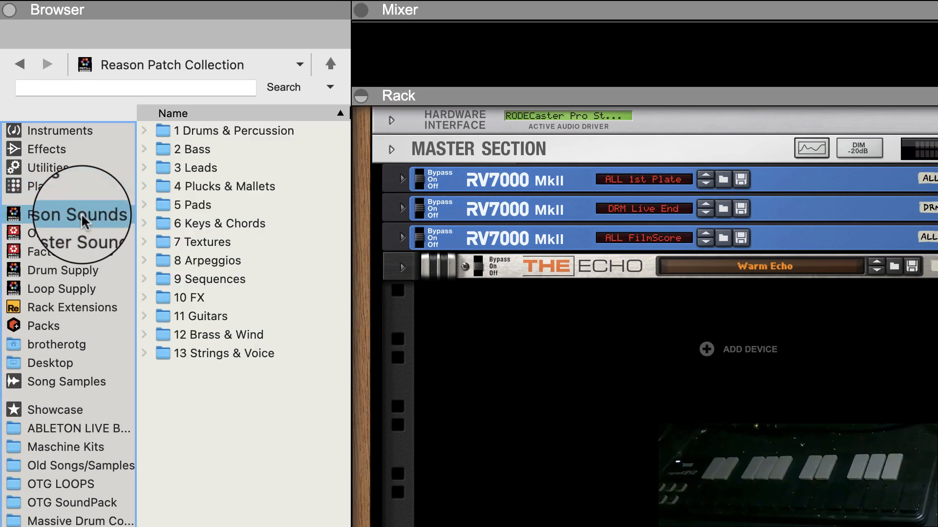
{"action": "left_click", "coordinate": [83, 133]}
{"action": "scroll", "coordinate": [272, 488], "scroll_direction": "down", "scroll_amount": 5}
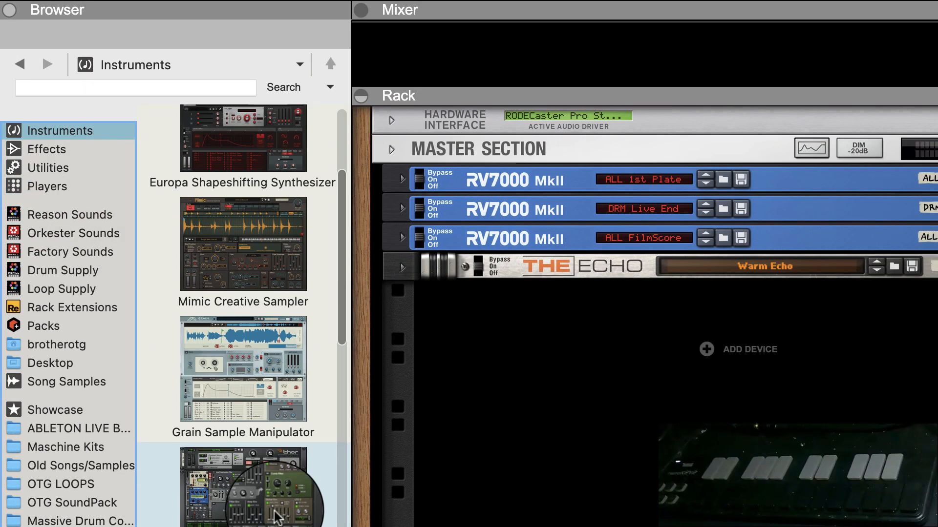
{"action": "scroll", "coordinate": [277, 517], "scroll_direction": "down", "scroll_amount": 6}
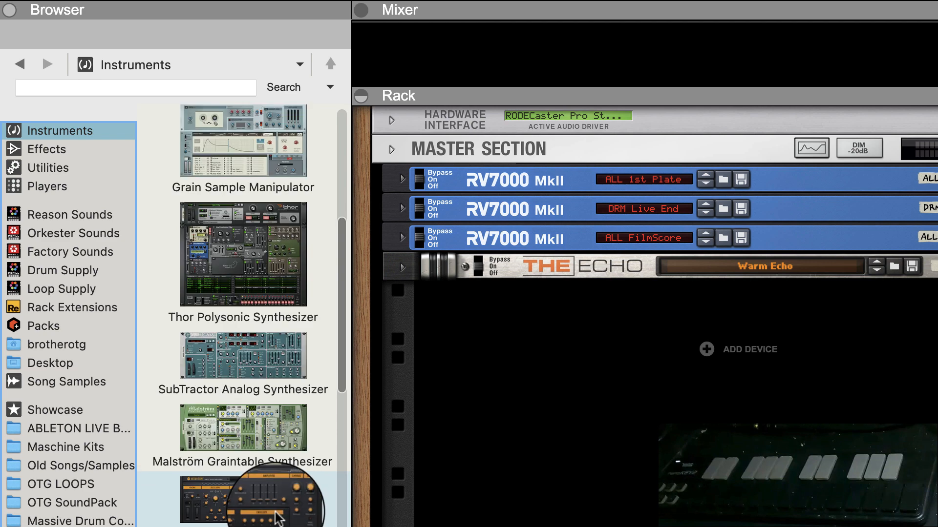
{"action": "scroll", "coordinate": [276, 517], "scroll_direction": "down", "scroll_amount": 8}
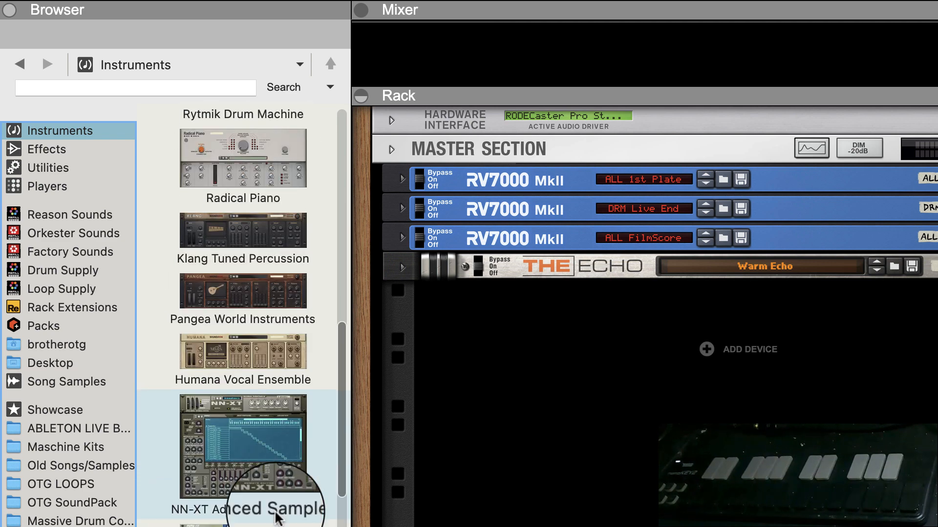
{"action": "scroll", "coordinate": [277, 517], "scroll_direction": "down", "scroll_amount": 10}
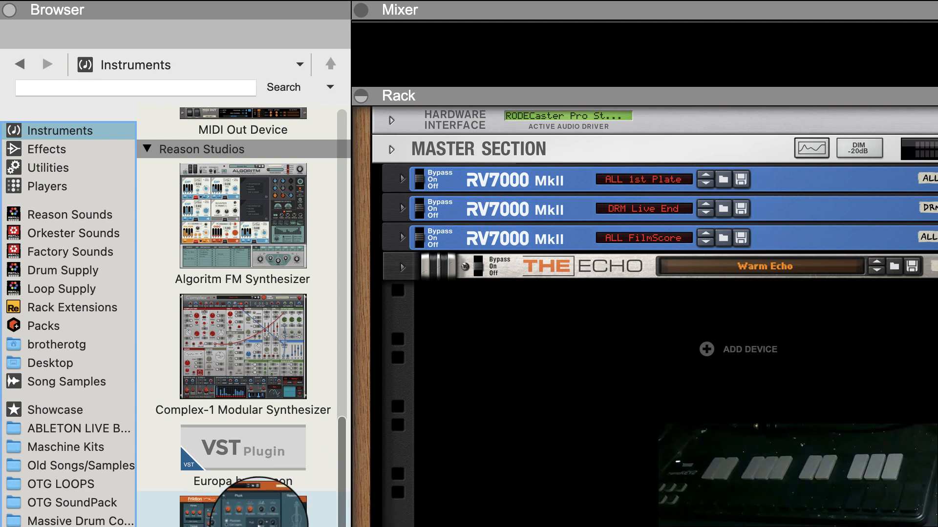
{"action": "left_click_drag", "start_coordinate": [259, 508], "coordinate": [663, 353]}
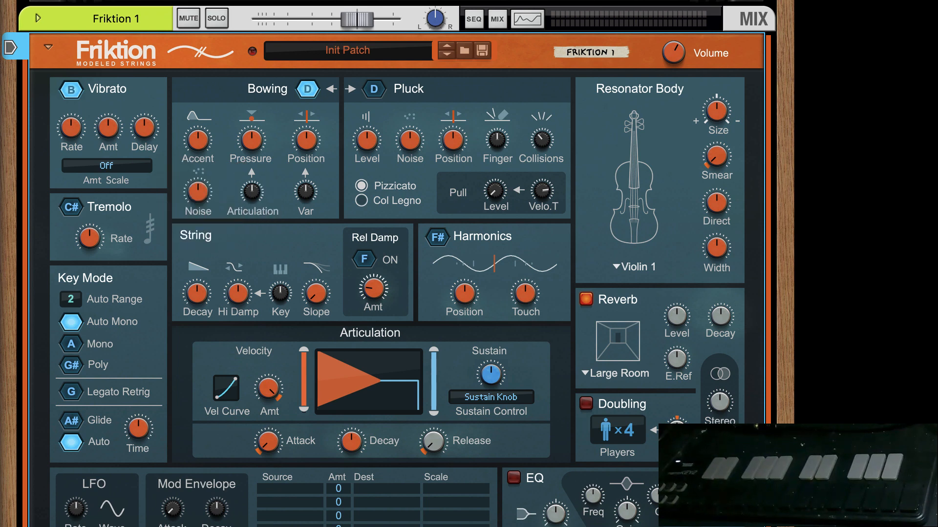
Audition the violin resonator bodies on Friktion by switching to Violin 2 and Violin 3.
{"action": "mouse_move", "coordinate": [100, 232]}
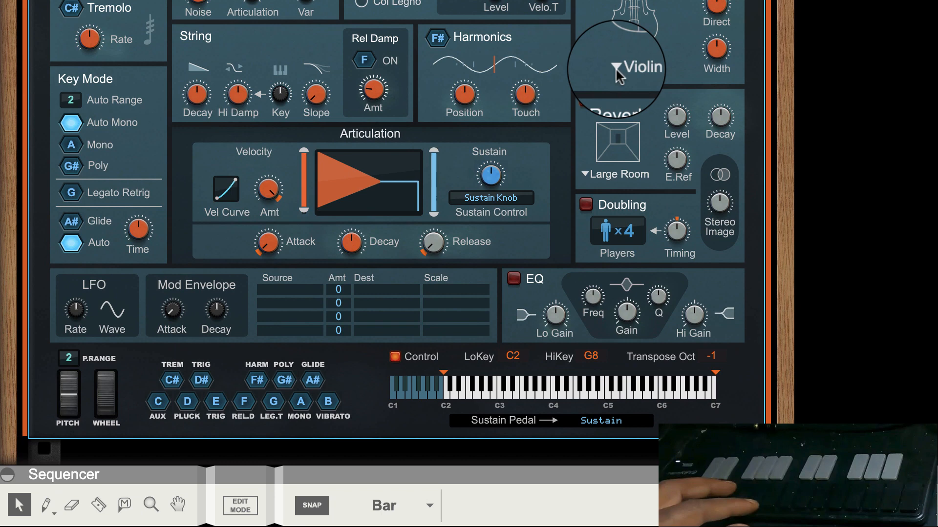
{"action": "left_click", "coordinate": [620, 95]}
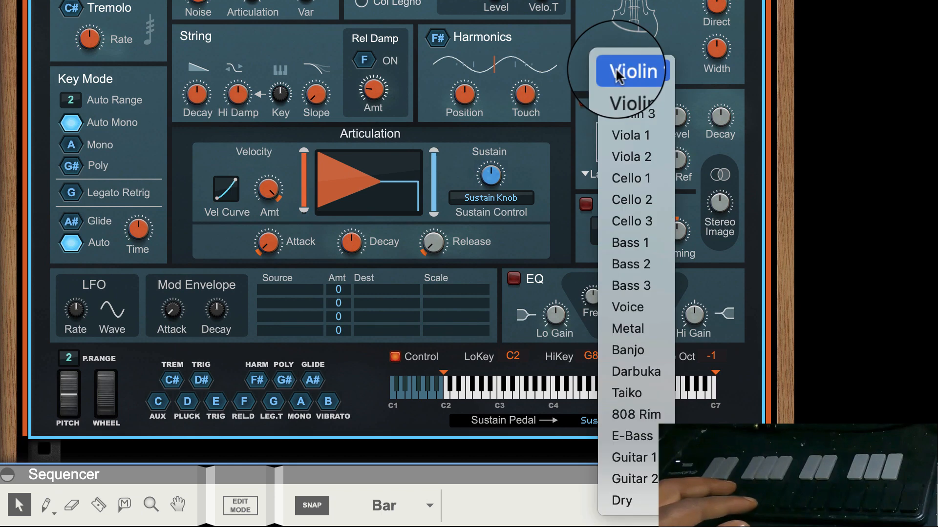
{"action": "left_click", "coordinate": [630, 95]}
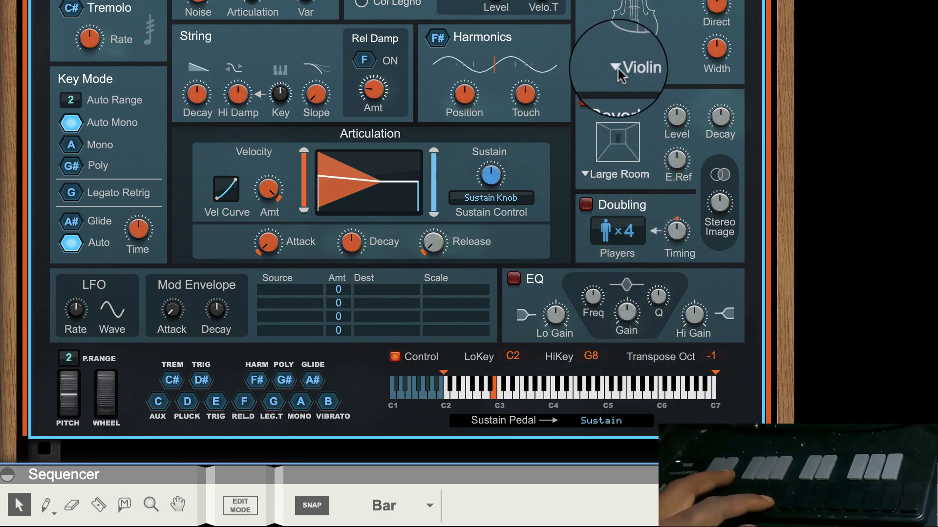
{"action": "left_click", "coordinate": [619, 74]}
{"action": "left_click", "coordinate": [635, 91]}
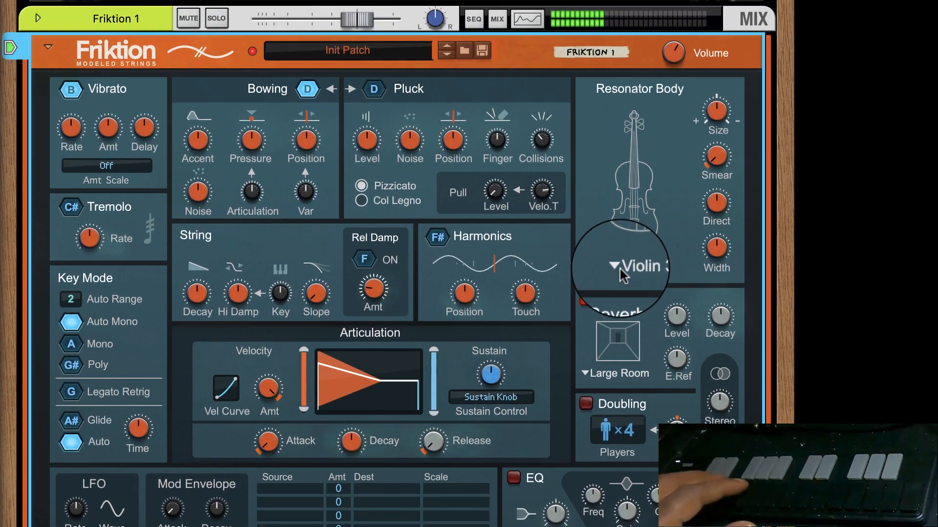
Audition the viola resonator bodies by switching to Viola 1 and Viola 2.
{"action": "left_click", "coordinate": [623, 272]}
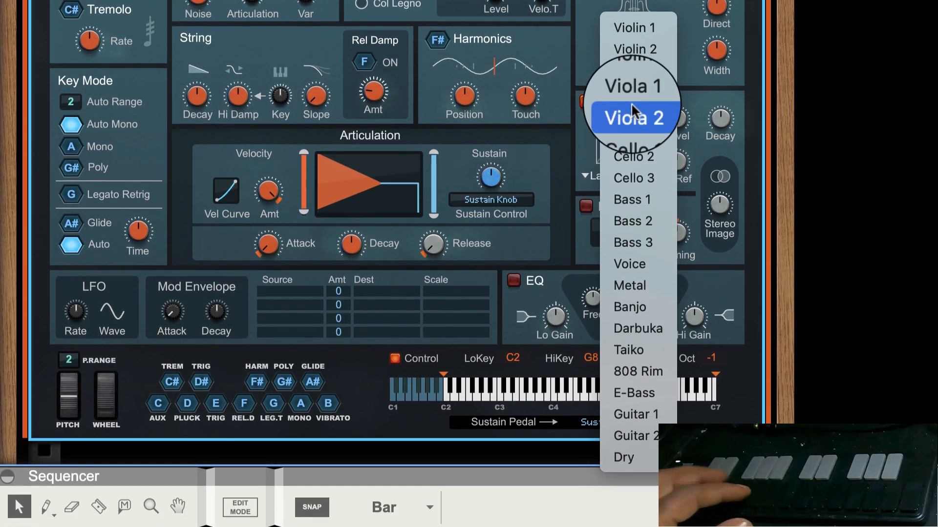
{"action": "left_click", "coordinate": [631, 92]}
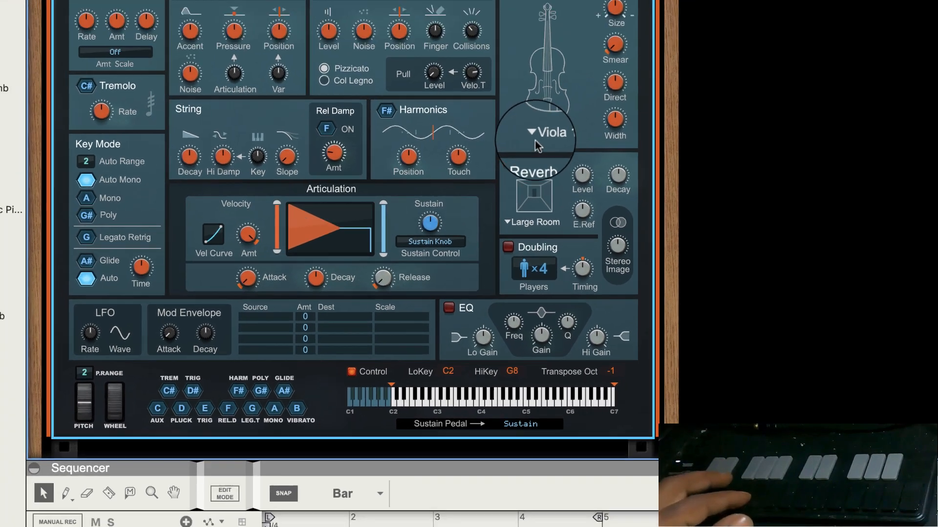
{"action": "left_click", "coordinate": [633, 55]}
{"action": "left_click", "coordinate": [453, 219]}
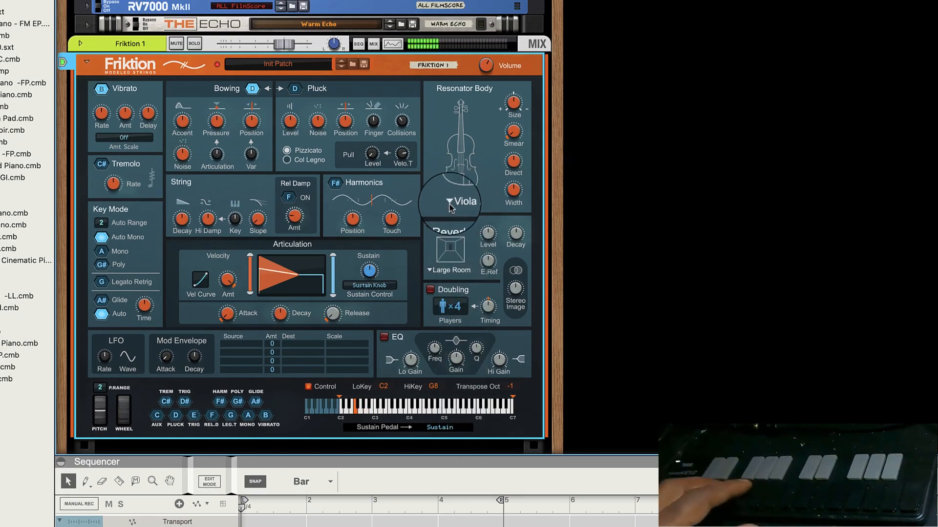
Audition the cello resonator bodies one after another: Cello 1, Cello 2 and Cello 3.
{"action": "left_click", "coordinate": [450, 203]}
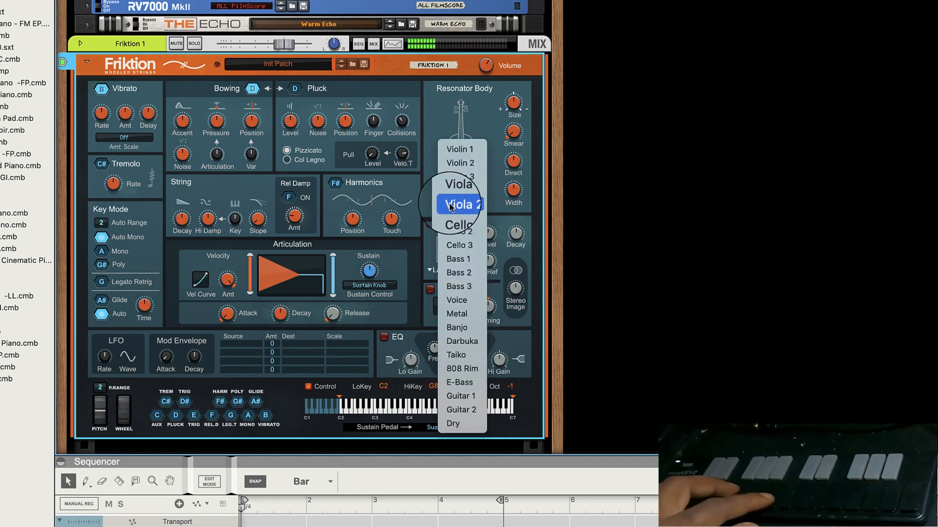
{"action": "left_click", "coordinate": [453, 220]}
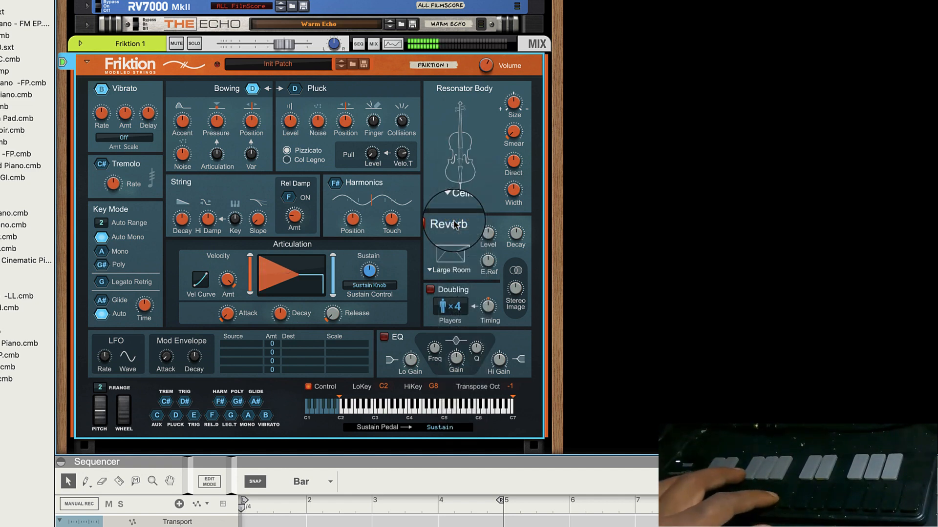
{"action": "left_click", "coordinate": [450, 193]}
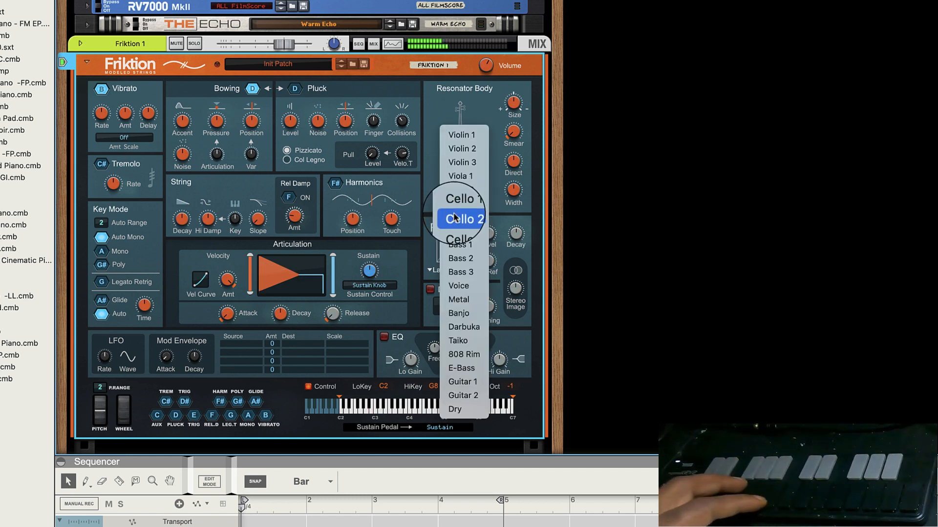
{"action": "left_click", "coordinate": [454, 218]}
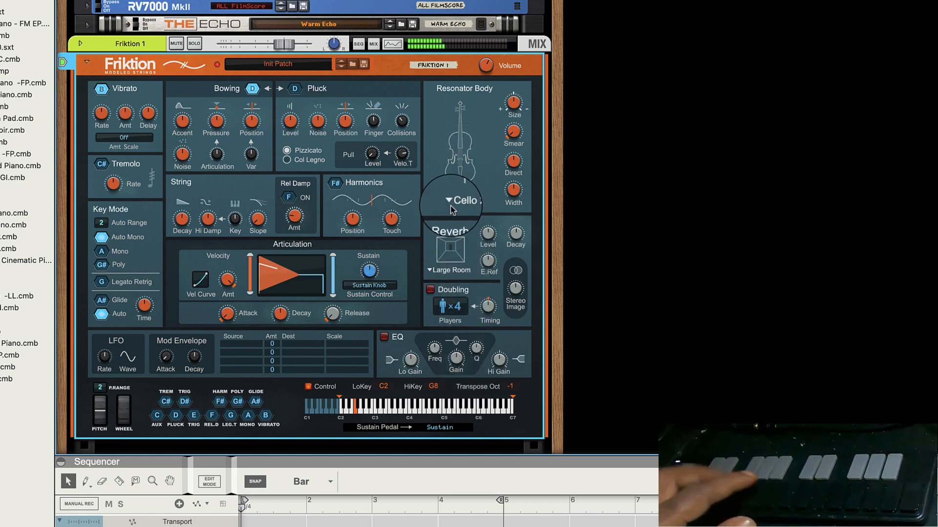
{"action": "left_click", "coordinate": [454, 217]}
{"action": "left_click", "coordinate": [456, 219]}
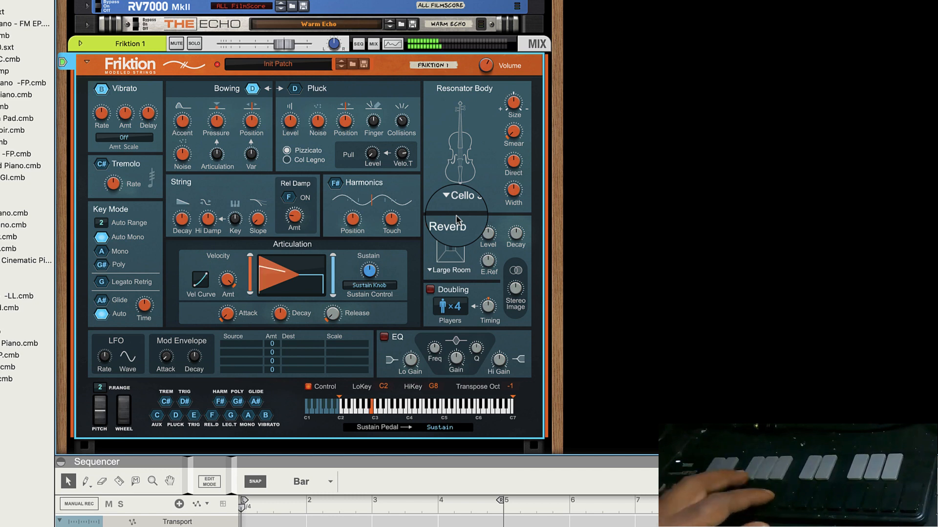
Audition the double-bass resonator bodies one after another: Bass 1, Bass 2 and Bass 3.
{"action": "left_click", "coordinate": [456, 214]}
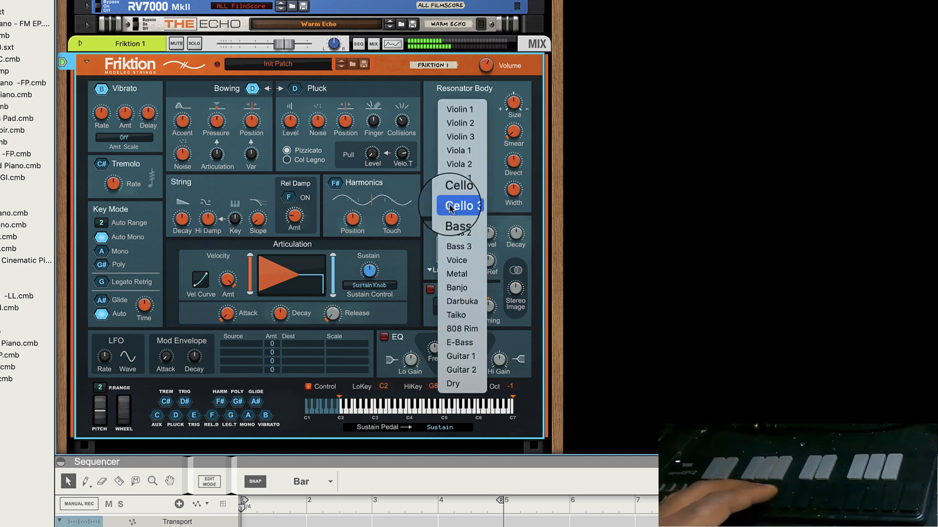
{"action": "left_click", "coordinate": [456, 218]}
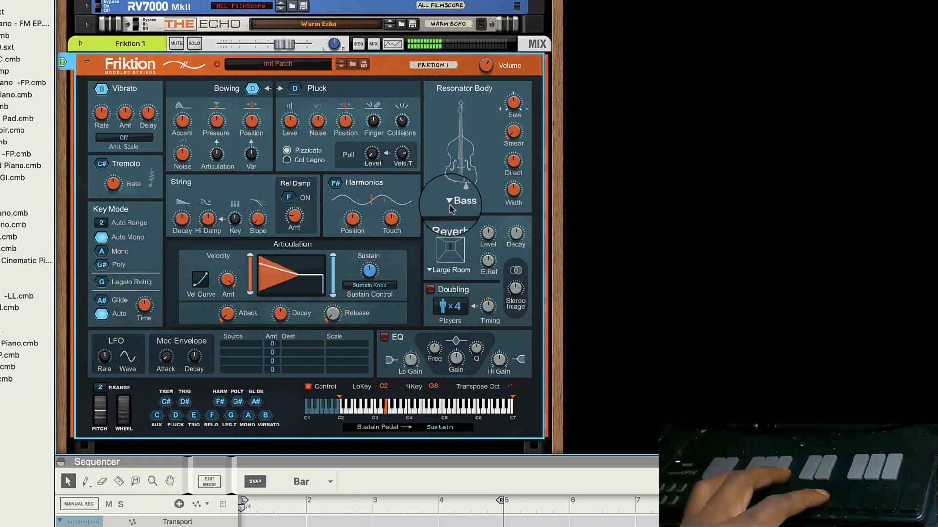
{"action": "left_click", "coordinate": [454, 218]}
{"action": "left_click", "coordinate": [454, 217]}
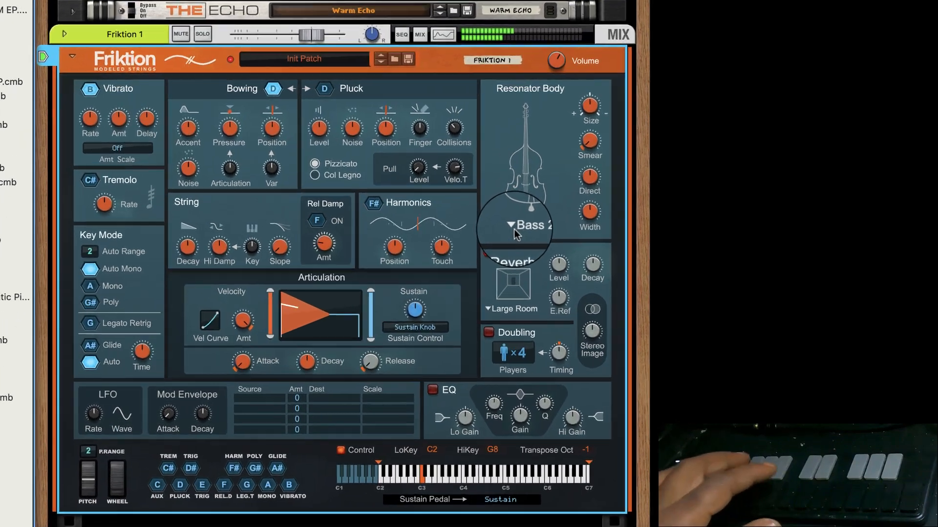
{"action": "left_click", "coordinate": [452, 205]}
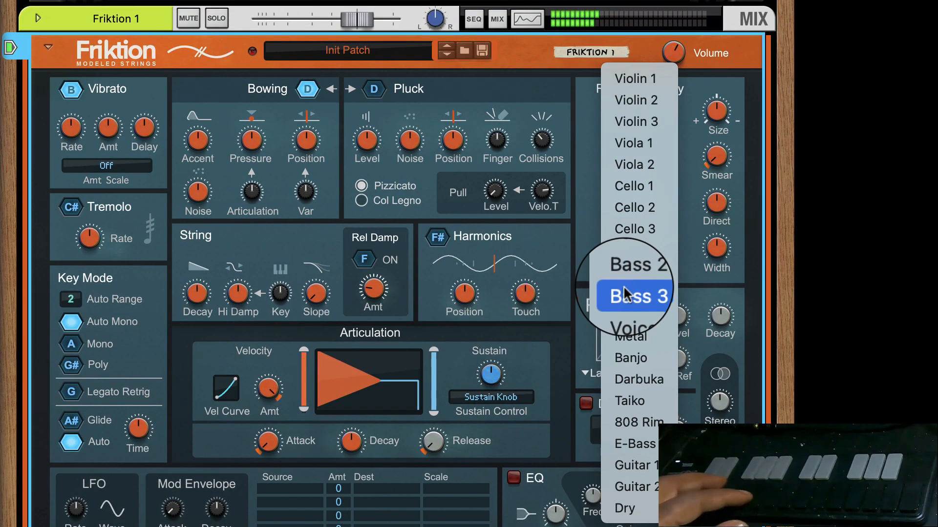
{"action": "left_click", "coordinate": [454, 219]}
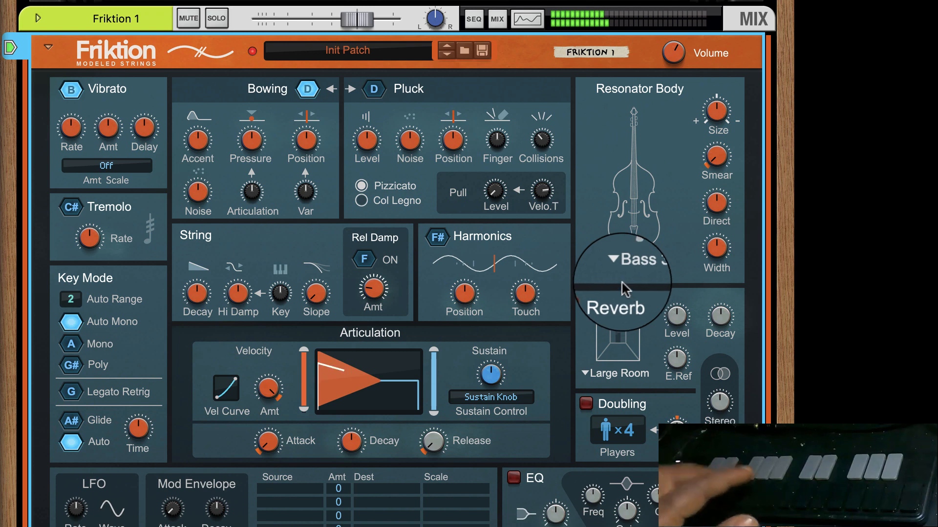
Audition the Voice, Metal and Banjo resonator bodies in turn.
{"action": "left_click", "coordinate": [622, 264]}
{"action": "left_click", "coordinate": [623, 298]}
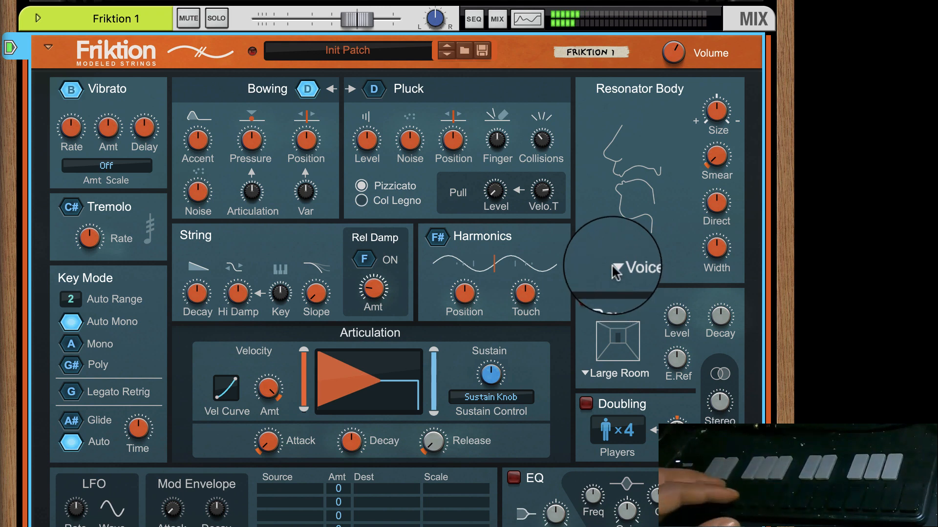
{"action": "left_click", "coordinate": [620, 282]}
{"action": "left_click", "coordinate": [623, 295]}
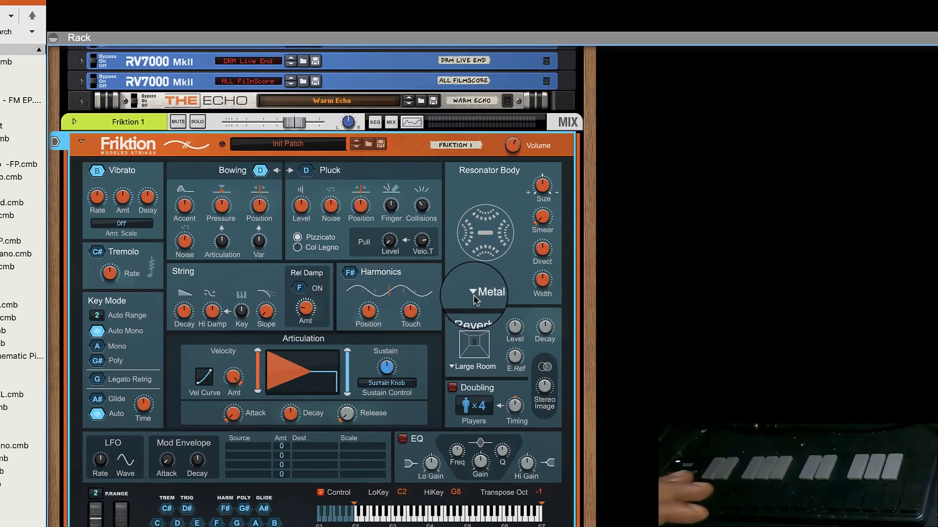
{"action": "left_click", "coordinate": [619, 276]}
{"action": "left_click", "coordinate": [456, 313]}
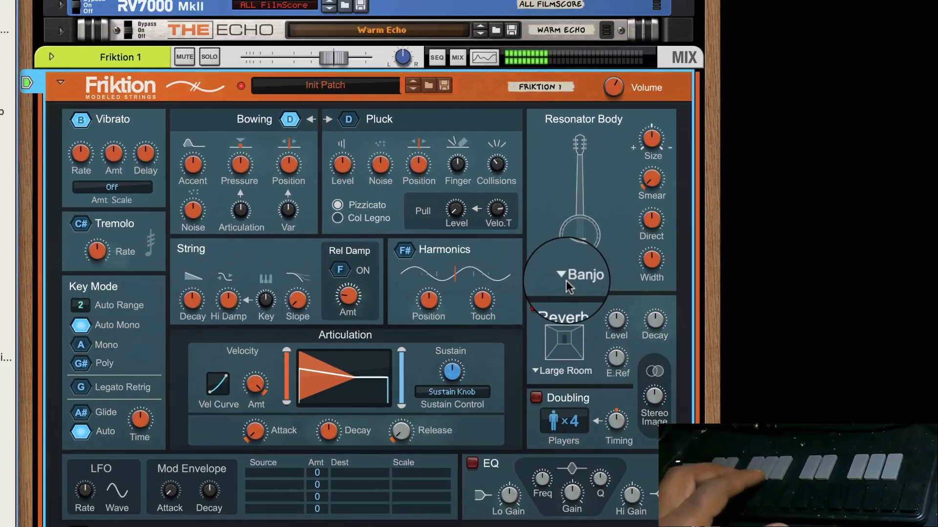
Audition the percussion resonator bodies in turn: Darbuka, Taiko and 808 Rim.
{"action": "left_click", "coordinate": [568, 287]}
{"action": "left_click", "coordinate": [574, 307]}
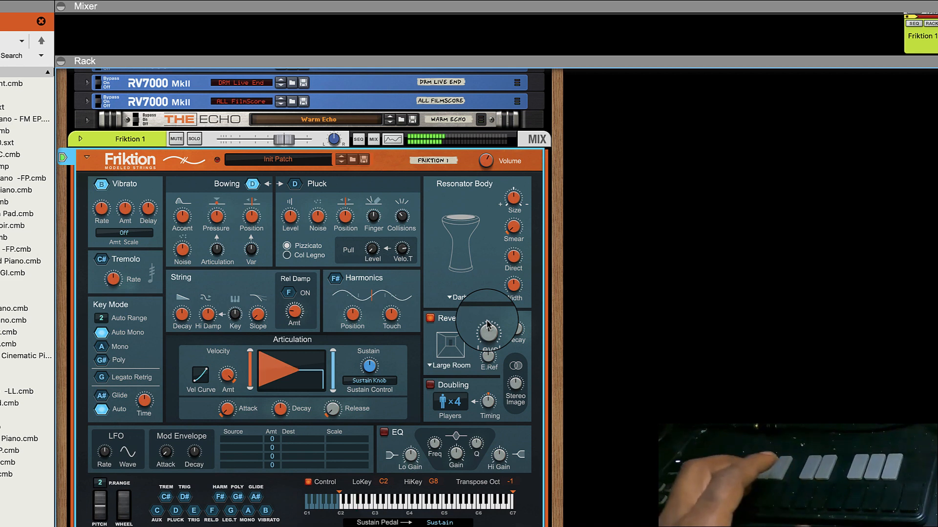
{"action": "left_click", "coordinate": [446, 299]}
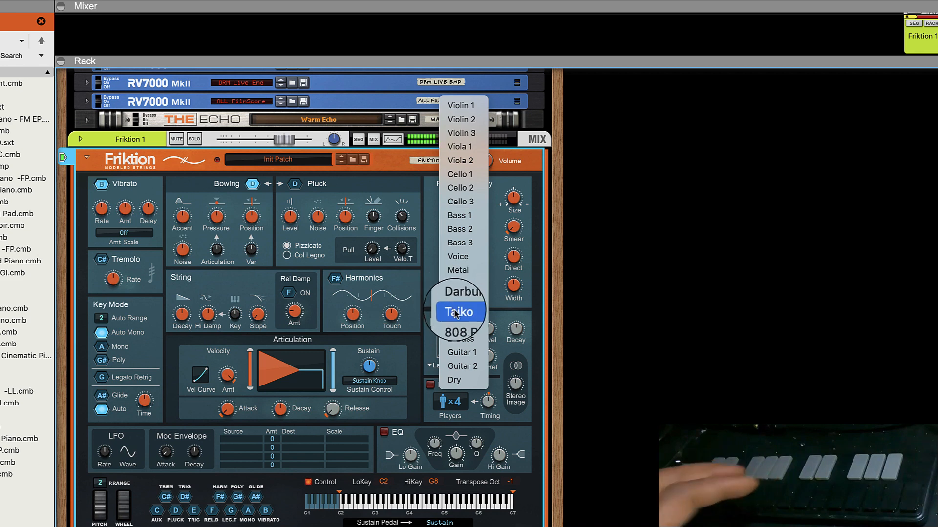
{"action": "left_click", "coordinate": [455, 312]}
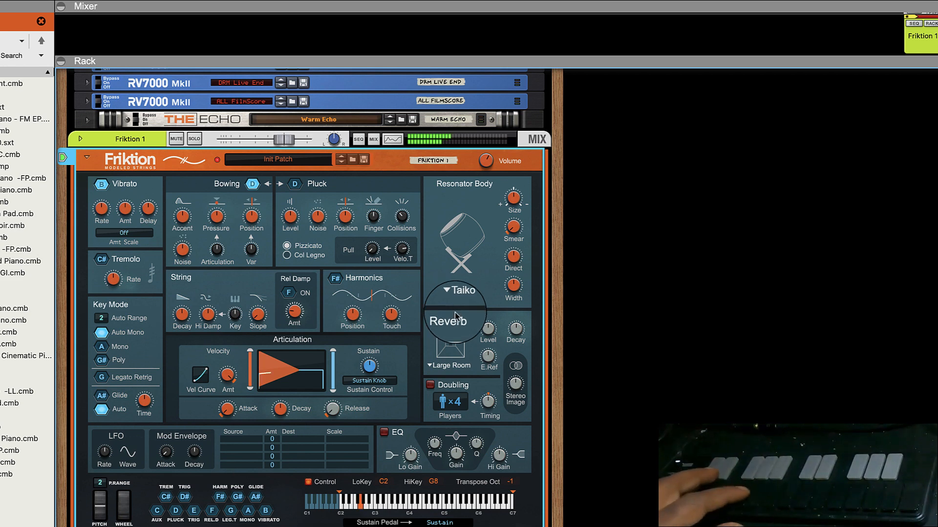
{"action": "left_click", "coordinate": [459, 291]}
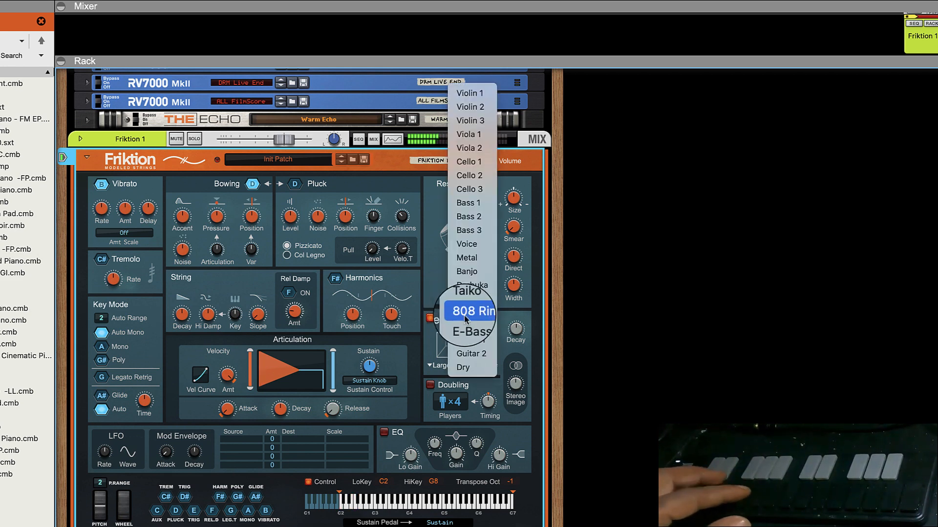
{"action": "left_click", "coordinate": [465, 317]}
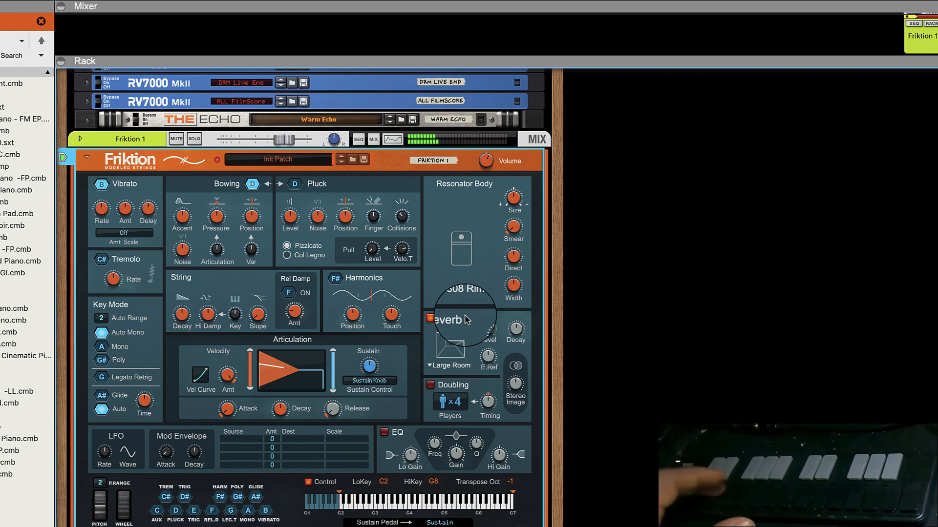
Audition the E-Bass, Guitar 1 and Guitar 2 resonator bodies one after another.
{"action": "left_click", "coordinate": [459, 292]}
{"action": "left_click", "coordinate": [459, 318]}
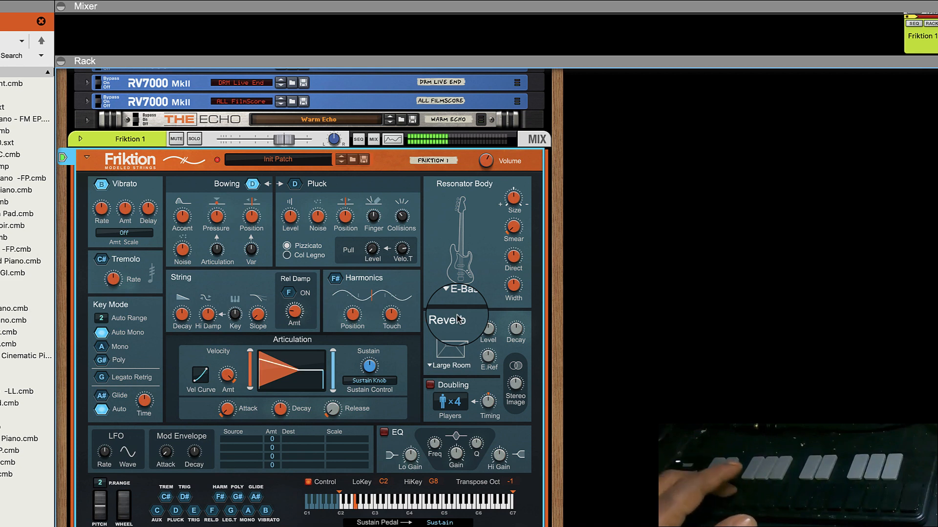
{"action": "left_click", "coordinate": [459, 292]}
{"action": "left_click", "coordinate": [459, 315]}
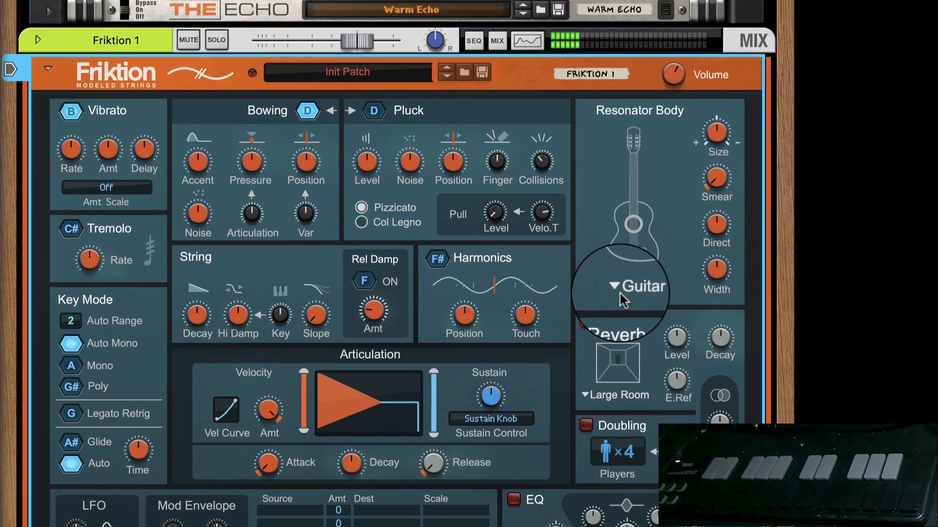
{"action": "left_click", "coordinate": [459, 290]}
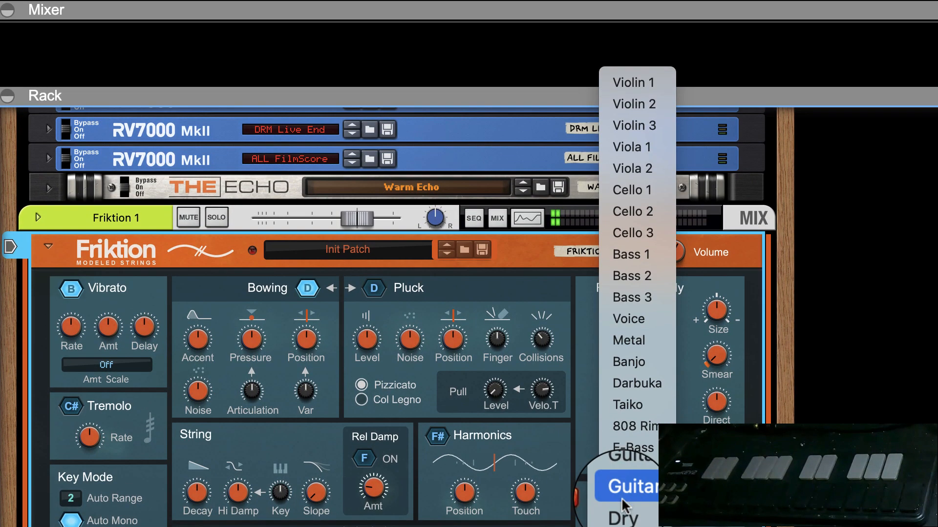
{"action": "left_click", "coordinate": [620, 468]}
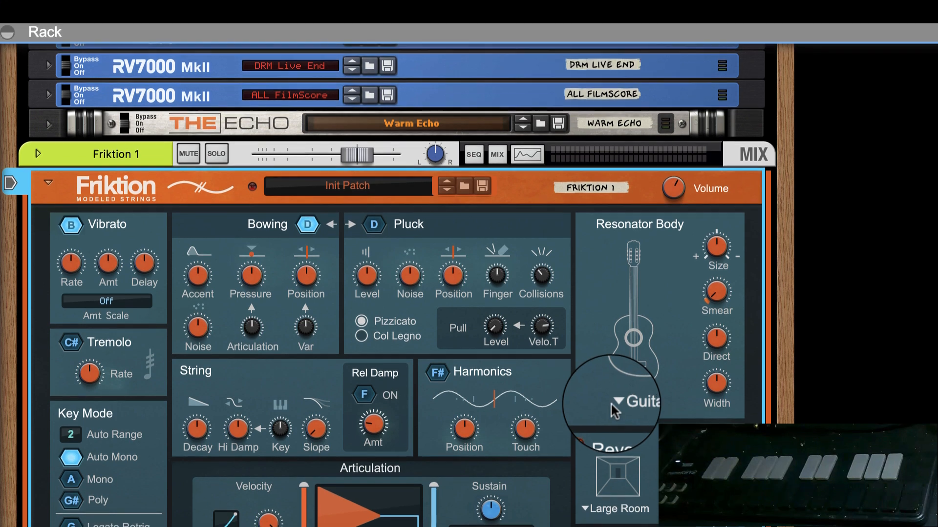
Audition the Dry resonator setting and settle on Bass 1 as Friktion's resonator body.
{"action": "left_click", "coordinate": [616, 448]}
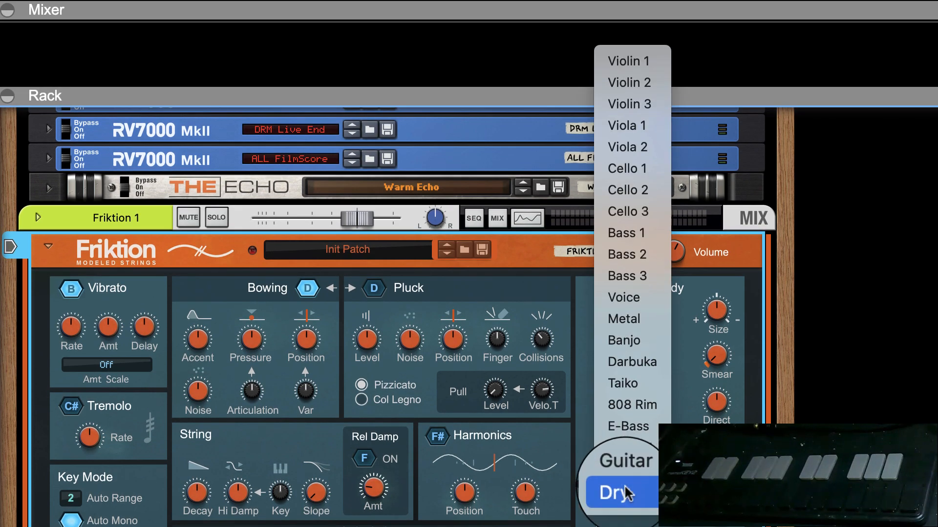
{"action": "left_click", "coordinate": [618, 498]}
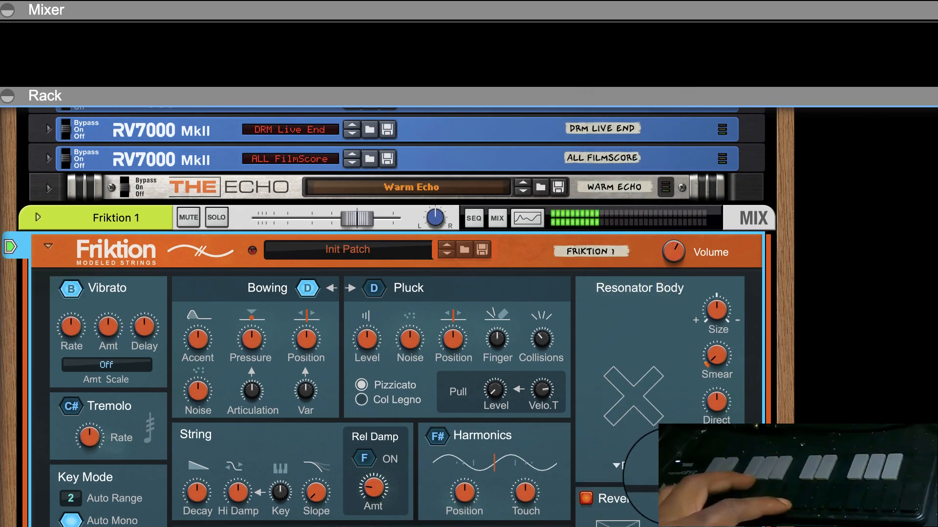
{"action": "left_click", "coordinate": [622, 466]}
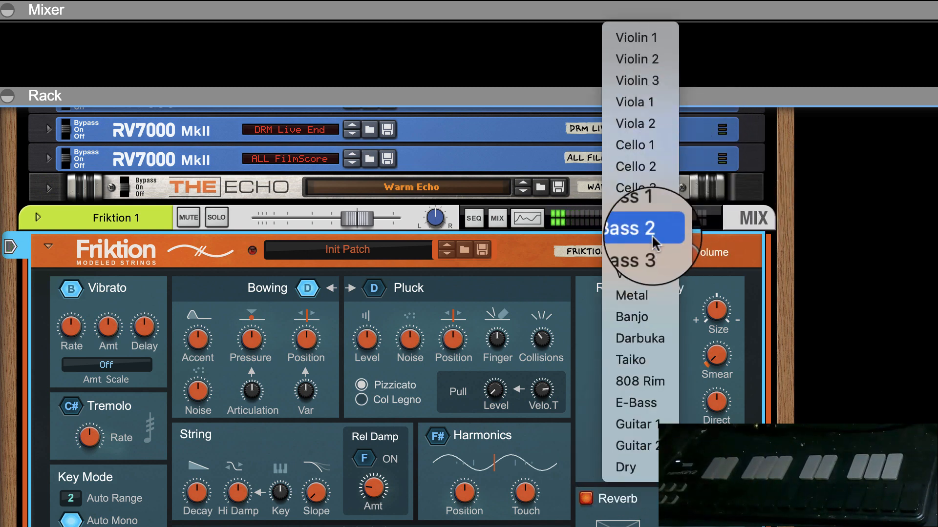
{"action": "left_click", "coordinate": [639, 212]}
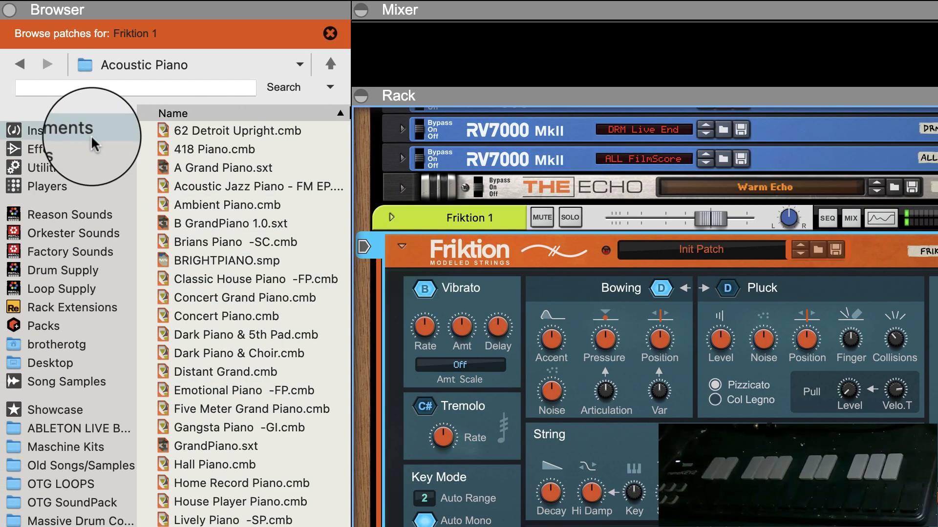
Add the Scales & Chords player from the built-in devices to Friktion 1 and end patch browsing for it.
{"action": "left_click", "coordinate": [54, 130]}
{"action": "left_click", "coordinate": [51, 190]}
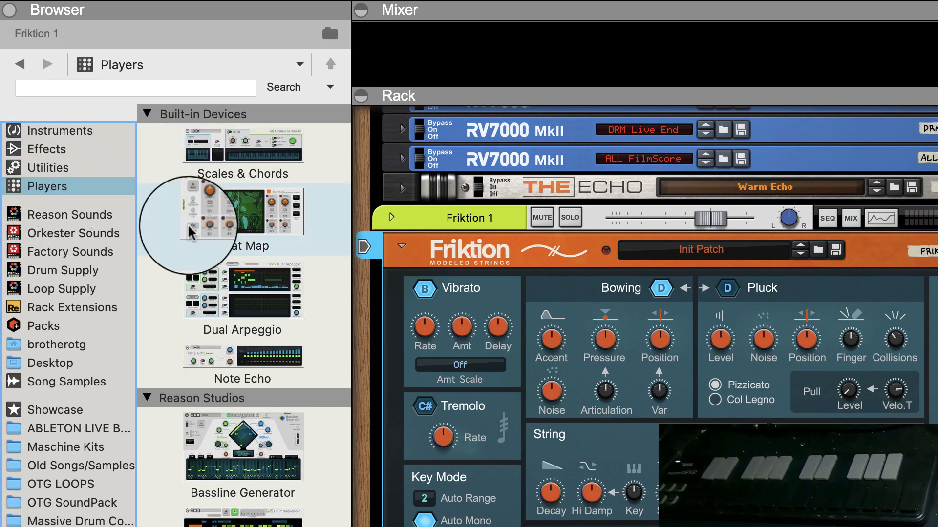
{"action": "left_click_drag", "start_coordinate": [234, 146], "coordinate": [610, 372]}
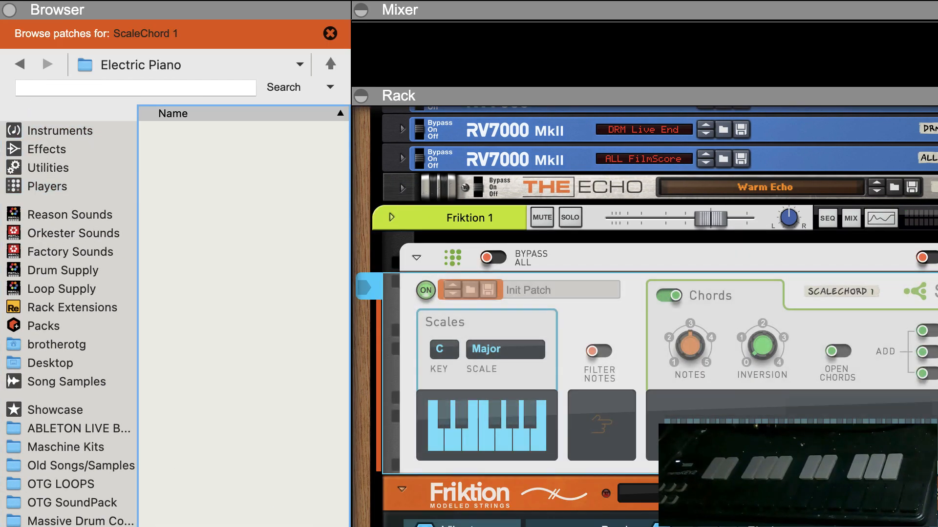
{"action": "scroll", "coordinate": [610, 372], "scroll_direction": "down", "scroll_amount": 5}
{"action": "scroll", "coordinate": [537, 195], "scroll_direction": "up", "scroll_amount": 2}
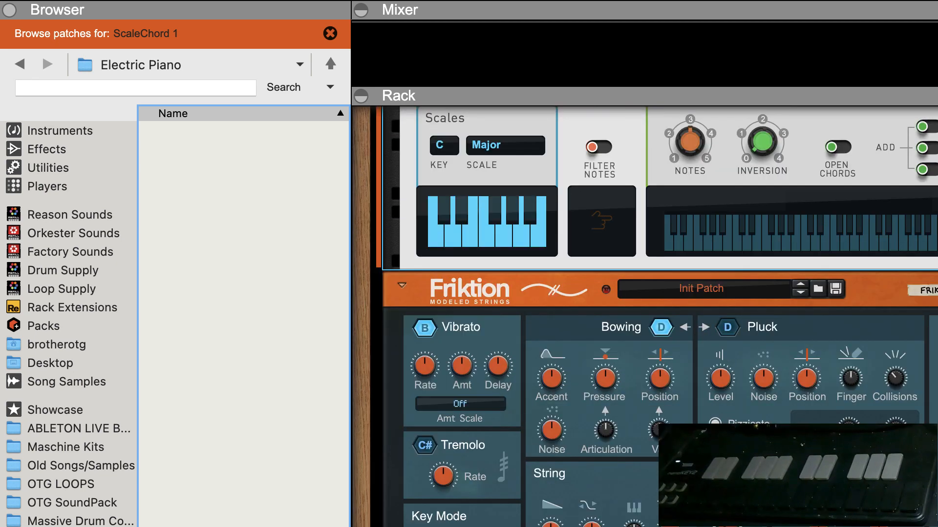
{"action": "left_click", "coordinate": [336, 24]}
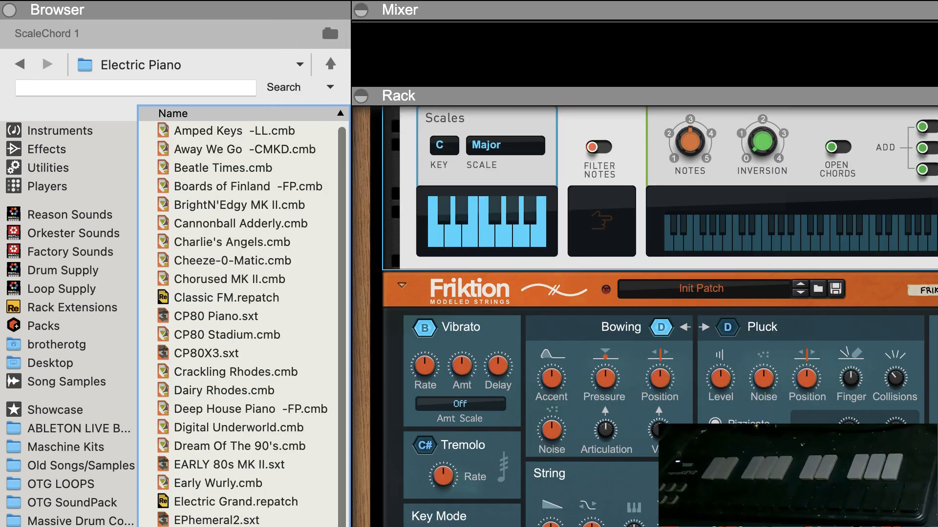
Give the rack more room by folding away the mixer, and set the Scales & Chords scale to Minor.
{"action": "key", "text": "F6"}
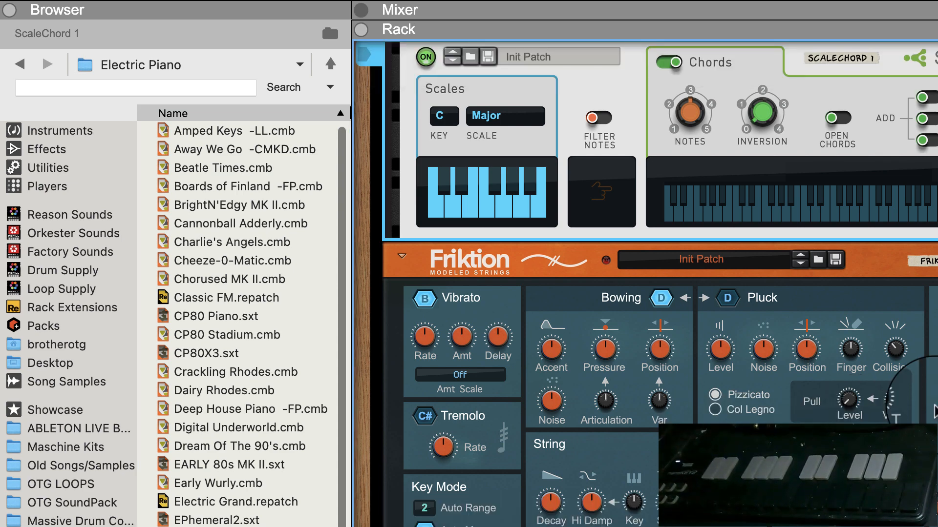
{"action": "scroll", "coordinate": [908, 389], "scroll_direction": "up", "scroll_amount": 6}
{"action": "scroll", "coordinate": [909, 389], "scroll_direction": "down", "scroll_amount": 6}
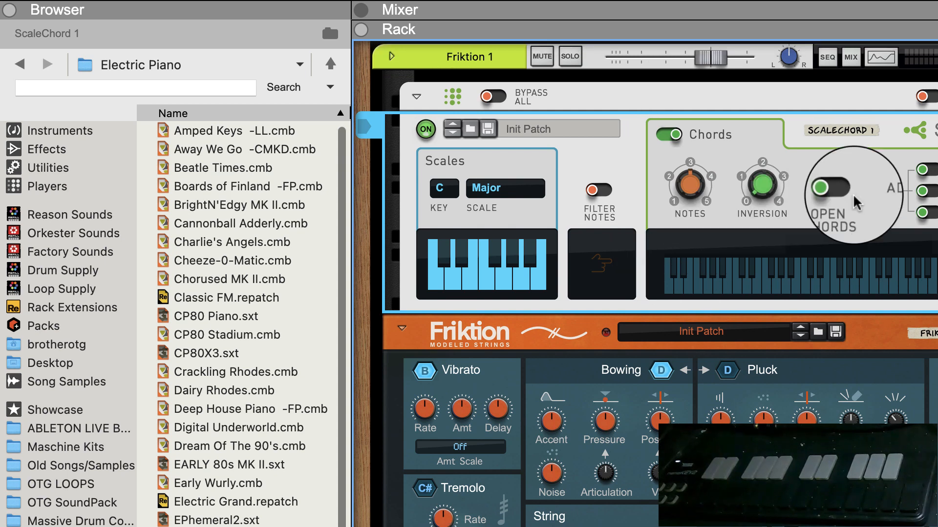
{"action": "left_click", "coordinate": [519, 198]}
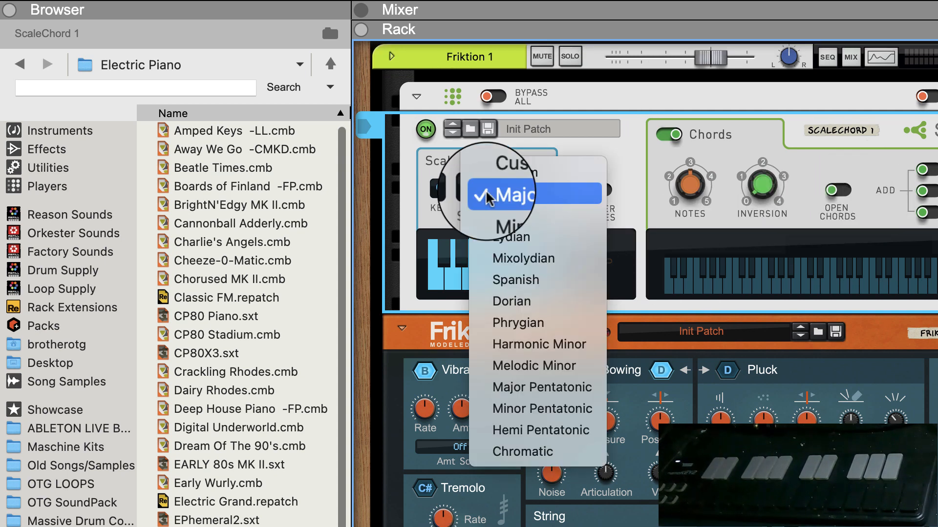
{"action": "left_click", "coordinate": [521, 222]}
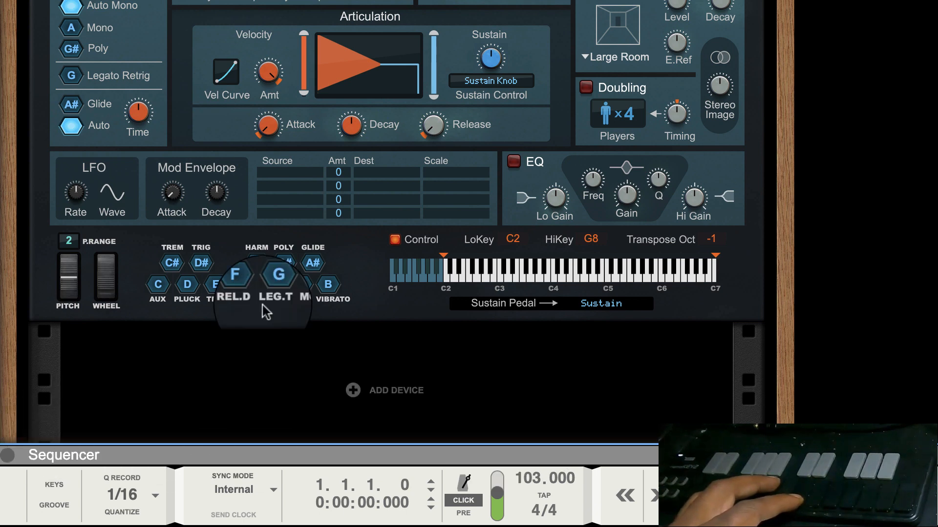
Set the song tempo to 64 BPM by tapping it in on the transport.
{"action": "key", "text": "F7"}
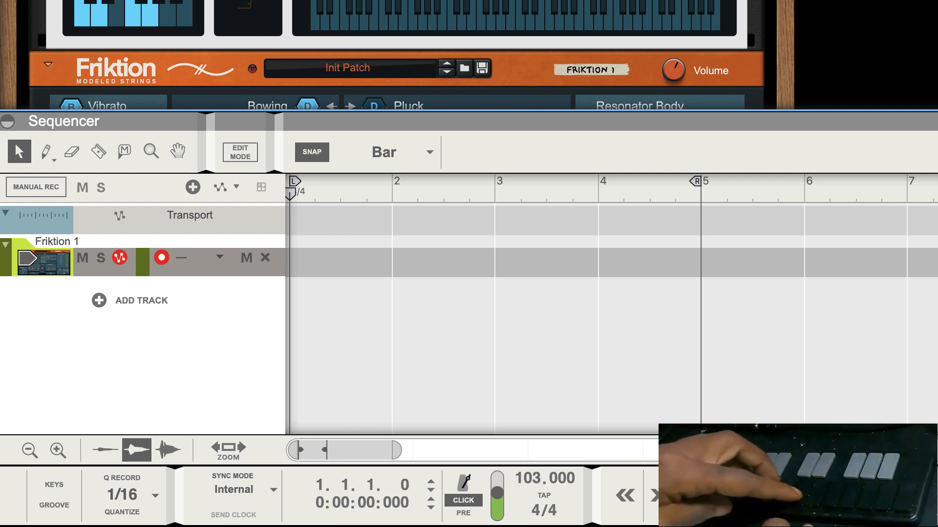
{"action": "key", "text": "F7"}
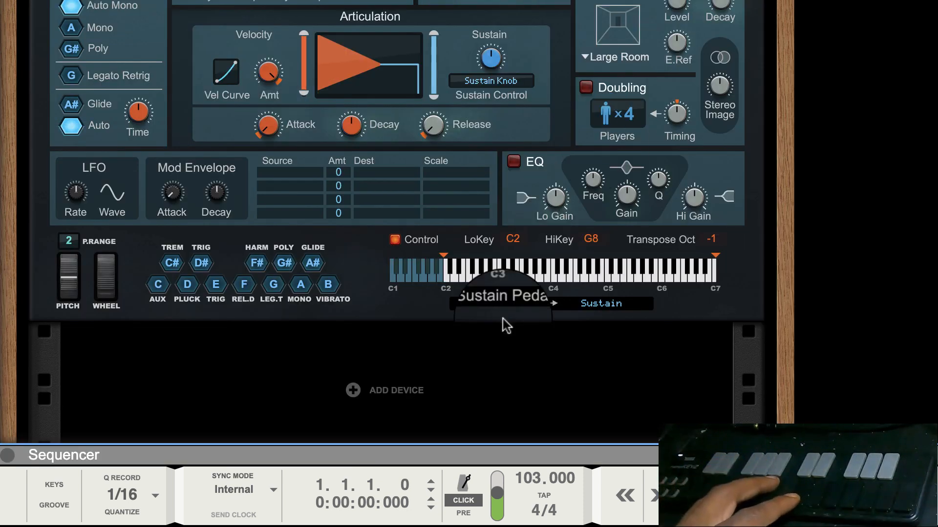
{"action": "left_click", "coordinate": [545, 493]}
{"action": "left_click", "coordinate": [545, 492]}
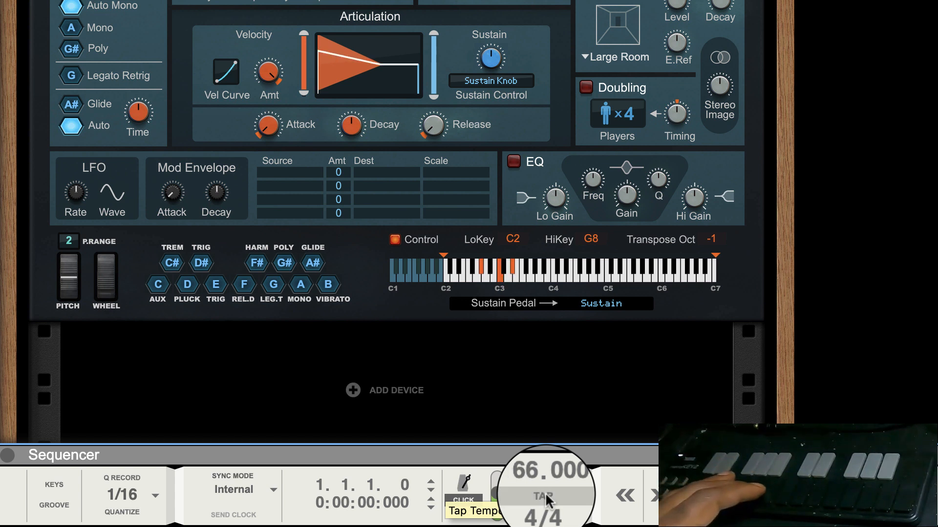
{"action": "left_click", "coordinate": [545, 492]}
{"action": "left_click", "coordinate": [545, 492]}
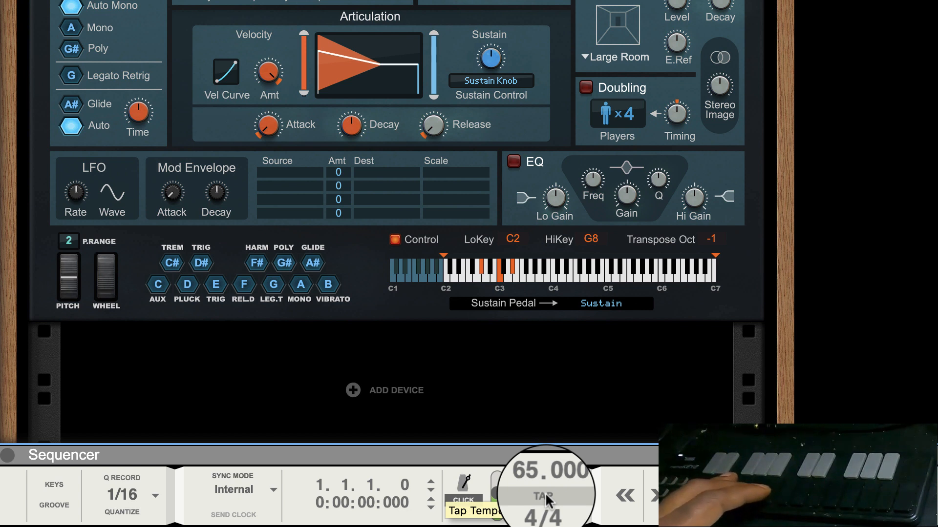
{"action": "left_click", "coordinate": [545, 492]}
{"action": "left_click", "coordinate": [545, 492]}
{"action": "left_click", "coordinate": [545, 492]}
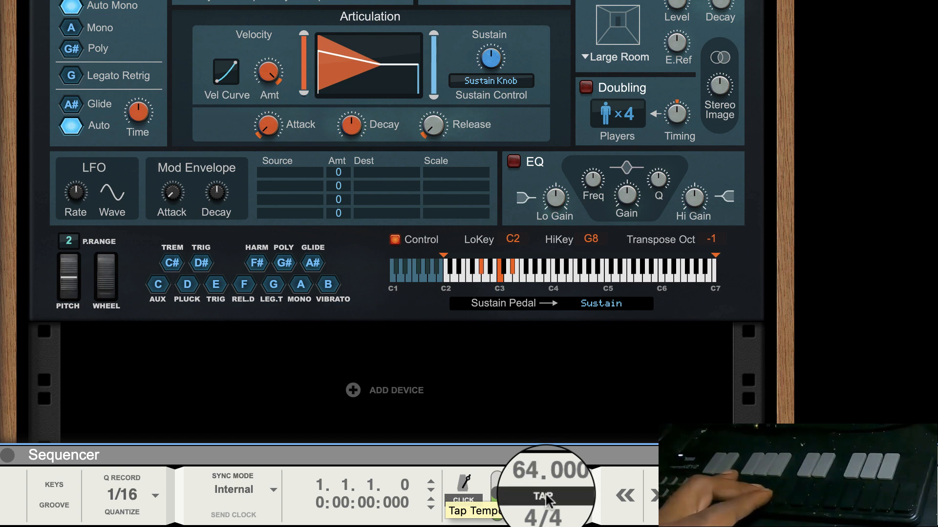
{"action": "left_click", "coordinate": [545, 492]}
{"action": "left_click", "coordinate": [545, 492]}
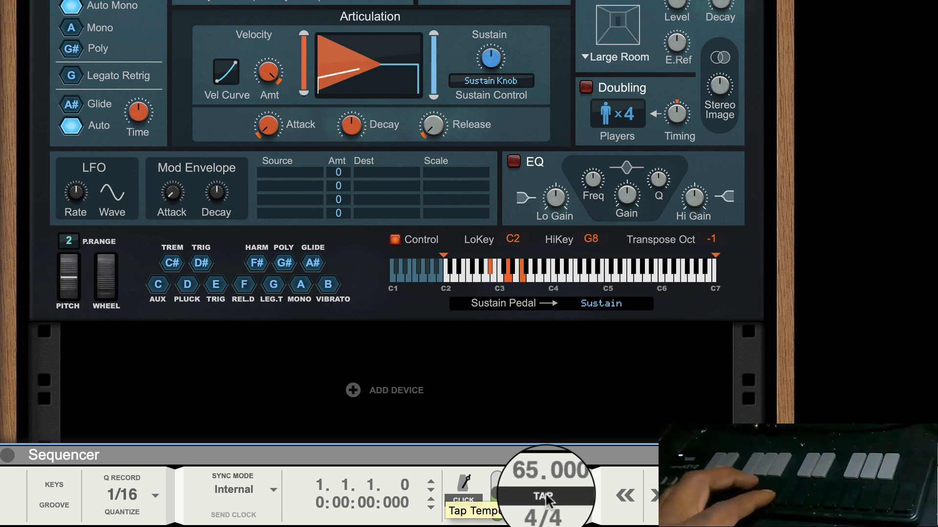
{"action": "left_click", "coordinate": [545, 492]}
{"action": "left_click", "coordinate": [545, 492]}
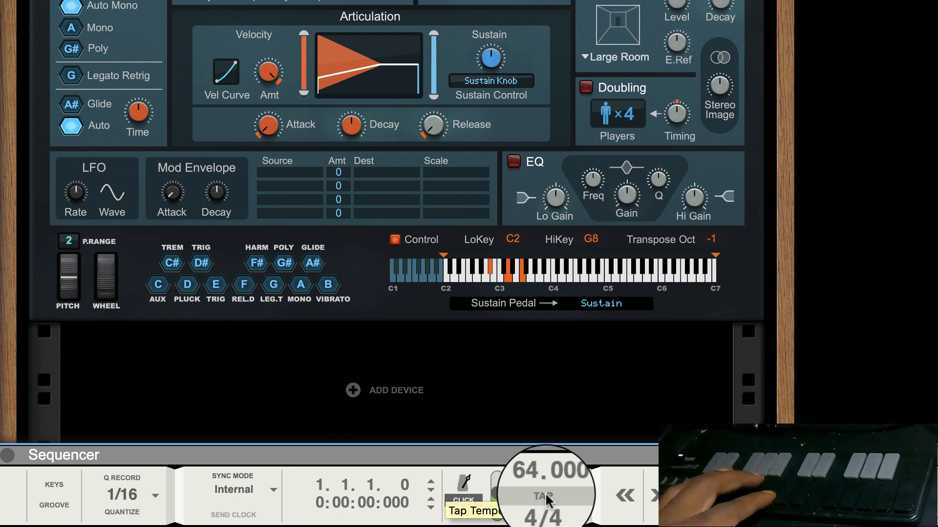
{"action": "left_click", "coordinate": [546, 495]}
{"action": "left_click", "coordinate": [546, 497]}
{"action": "left_click", "coordinate": [546, 496]}
{"action": "left_click", "coordinate": [546, 496]}
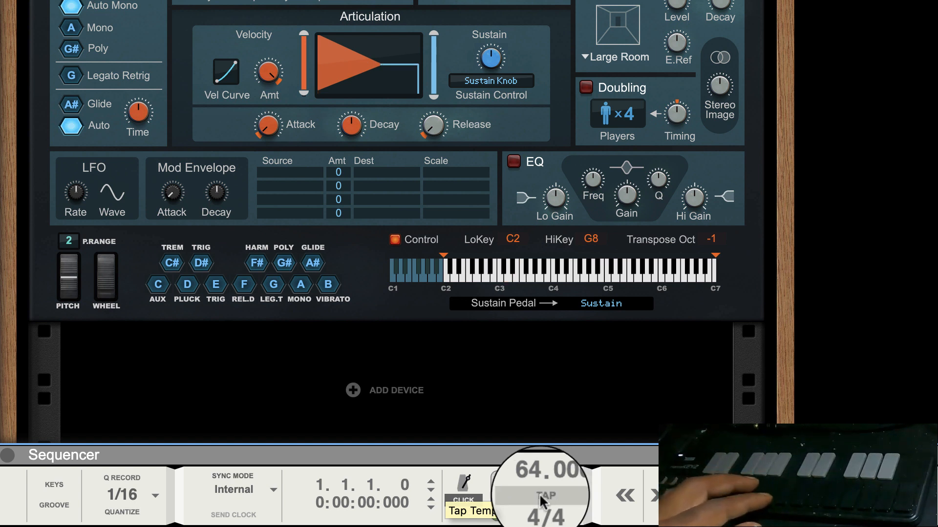
{"action": "scroll", "coordinate": [703, 225], "scroll_direction": "down", "scroll_amount": 1}
{"action": "scroll", "coordinate": [703, 228], "scroll_direction": "down", "scroll_amount": 1}
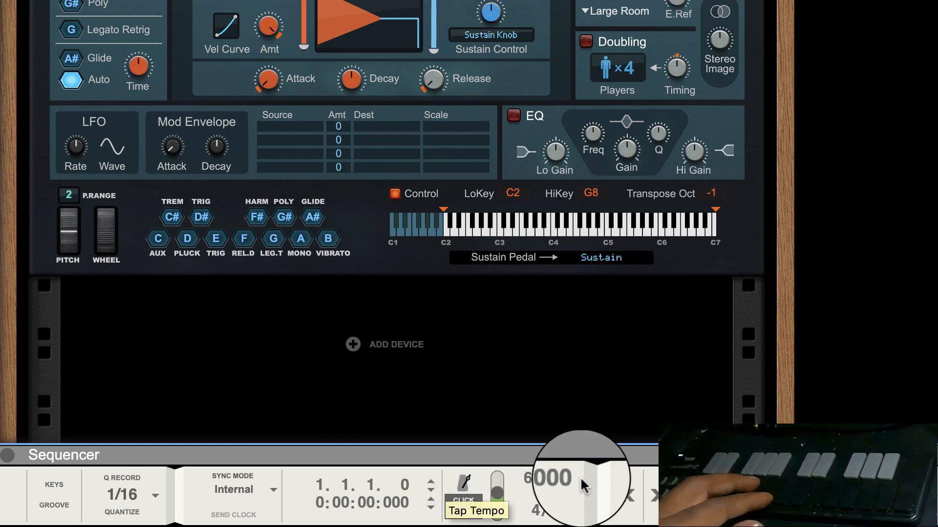
Show the sequencer below the rack without the mixer, and reduce the sequencer's height to reveal more of the rack.
{"action": "key", "text": "F7"}
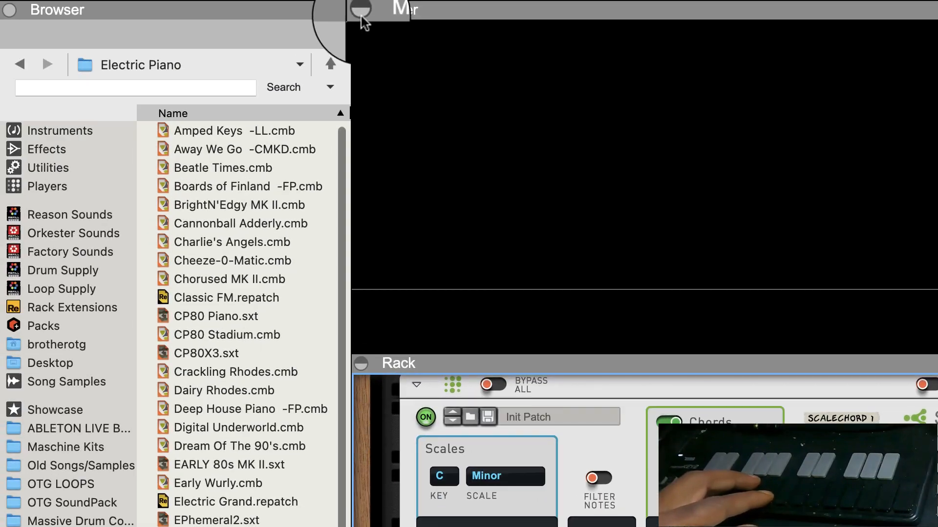
{"action": "left_click", "coordinate": [361, 16]}
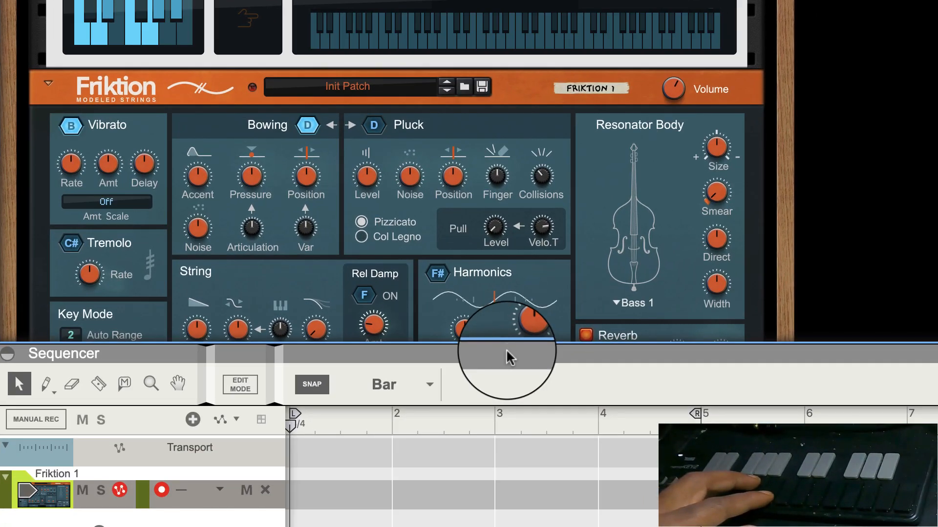
{"action": "left_click_drag", "start_coordinate": [508, 358], "coordinate": [511, 471]}
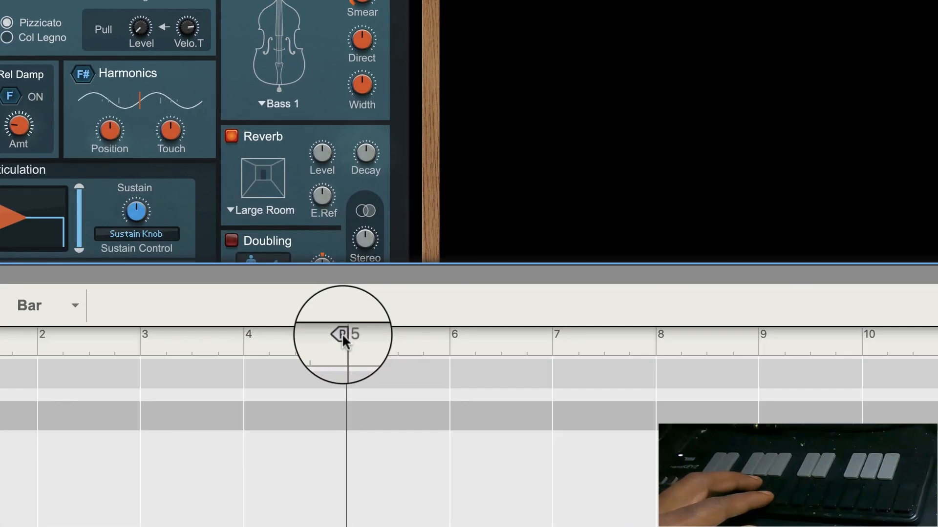
Move the right locator to bar 9 and record a four-note progression from bar 1 on the Friktion 1 track.
{"action": "left_click_drag", "start_coordinate": [343, 334], "coordinate": [752, 343]}
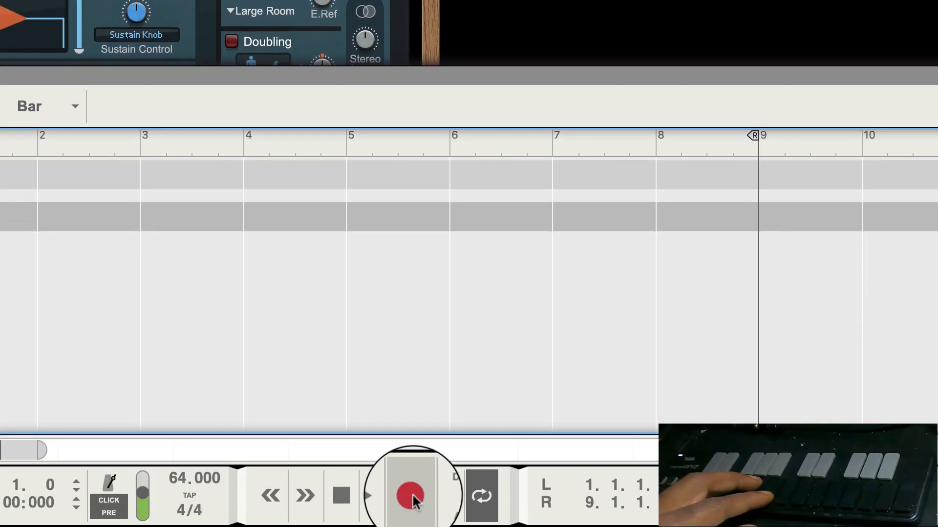
{"action": "left_click", "coordinate": [412, 493]}
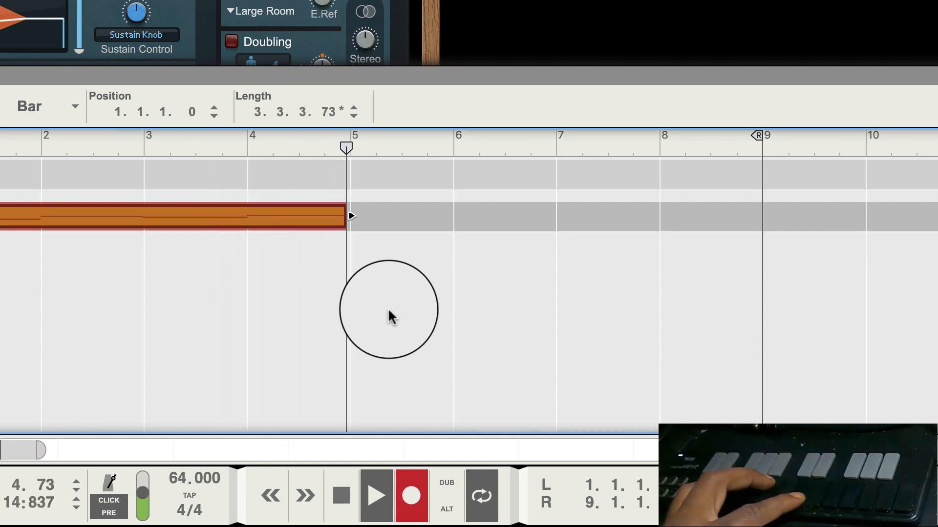
{"action": "left_click", "coordinate": [418, 499]}
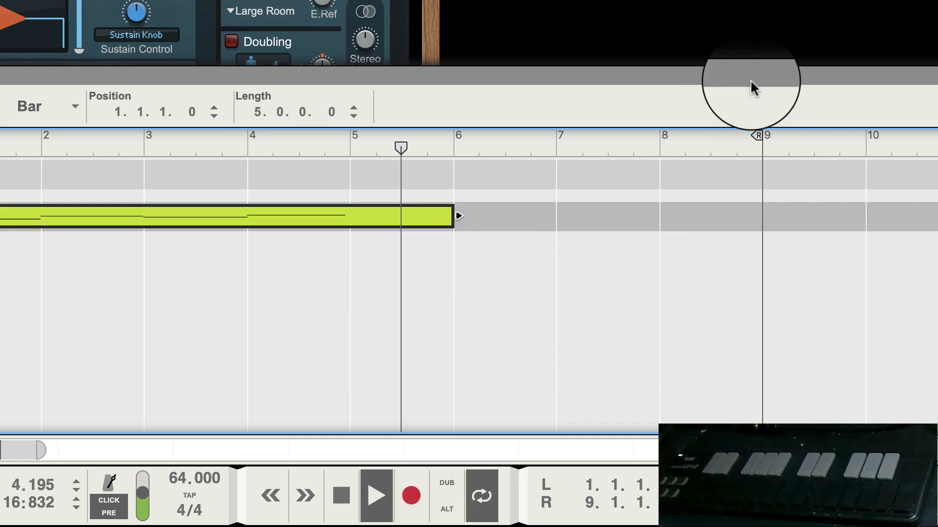
Move the right locator to bar 5 and shorten the recorded Friktion 1 clip to four bars.
{"action": "left_click_drag", "start_coordinate": [758, 136], "coordinate": [345, 164]}
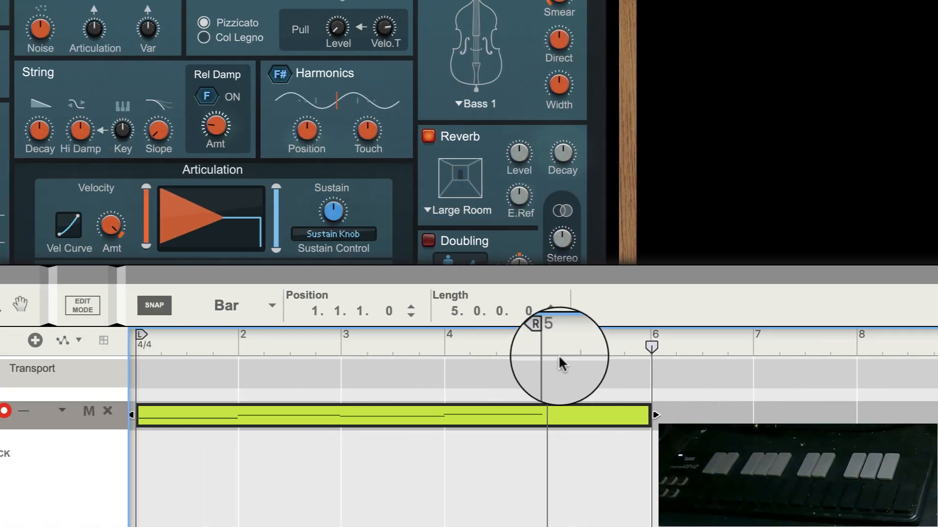
{"action": "left_click", "coordinate": [497, 342]}
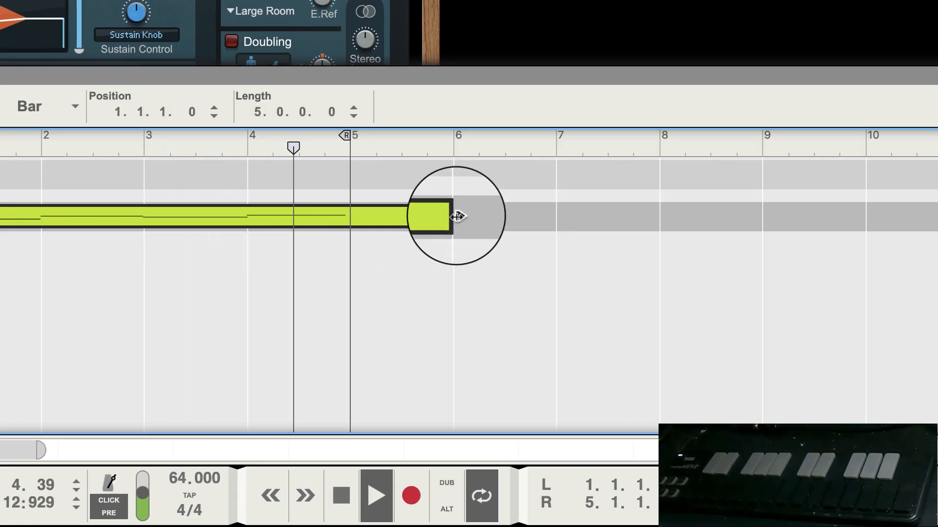
{"action": "left_click_drag", "start_coordinate": [459, 220], "coordinate": [322, 225]}
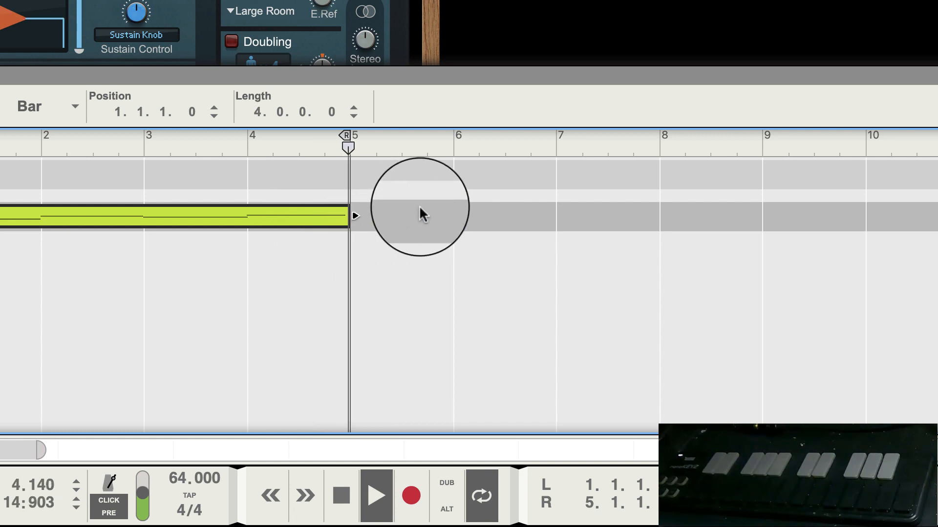
Open the recorded Friktion 1 clip for editing and extend its last note to the clip's end at bar 5.
{"action": "double_click", "coordinate": [323, 218]}
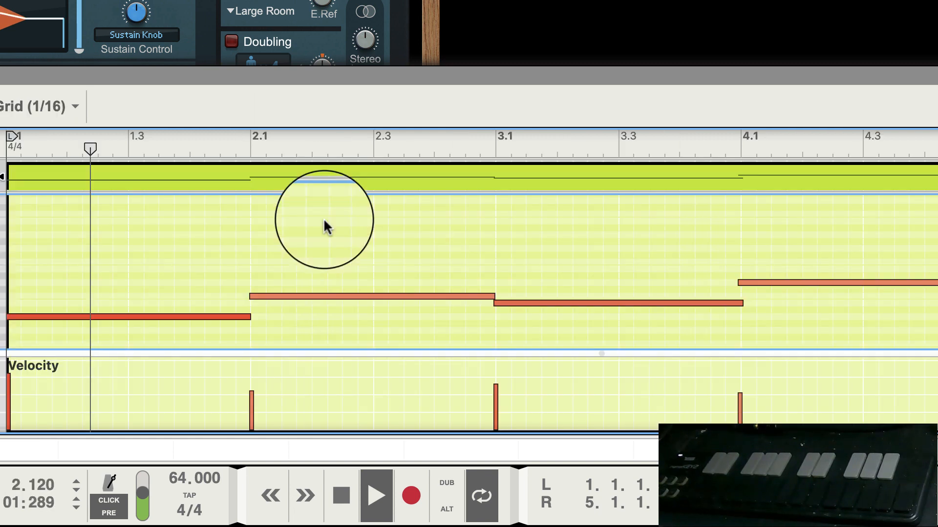
{"action": "left_click", "coordinate": [433, 282]}
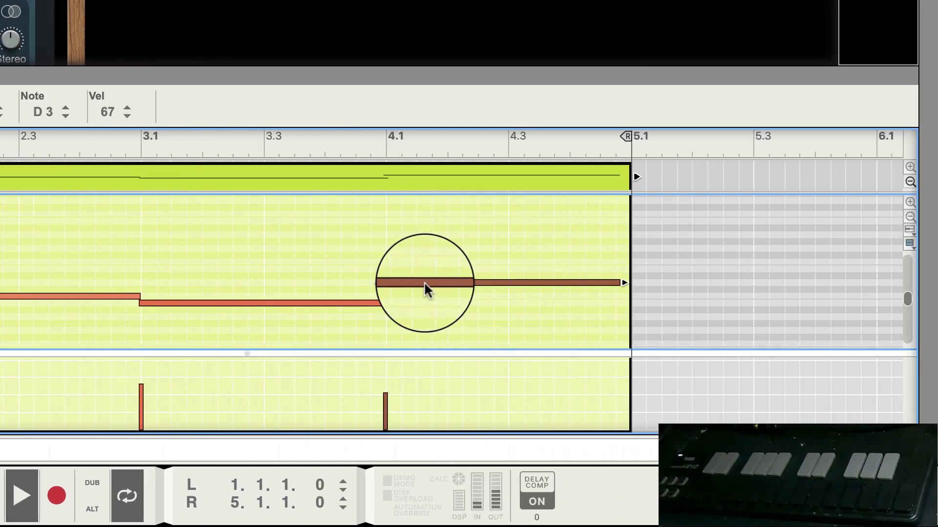
{"action": "left_click_drag", "start_coordinate": [624, 282], "coordinate": [630, 282]}
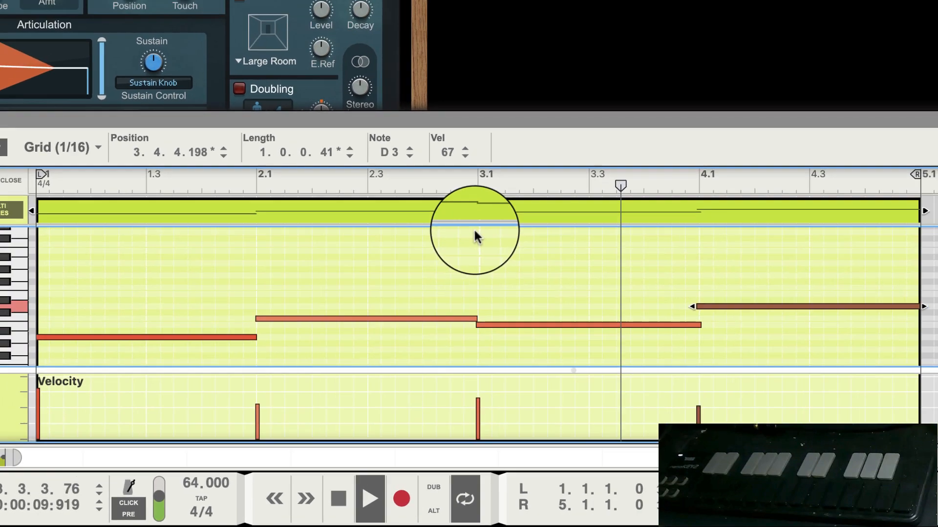
Color the Friktion 1 clip Dark Green and stop playback.
{"action": "right_click", "coordinate": [480, 200]}
{"action": "mouse_move", "coordinate": [563, 265]}
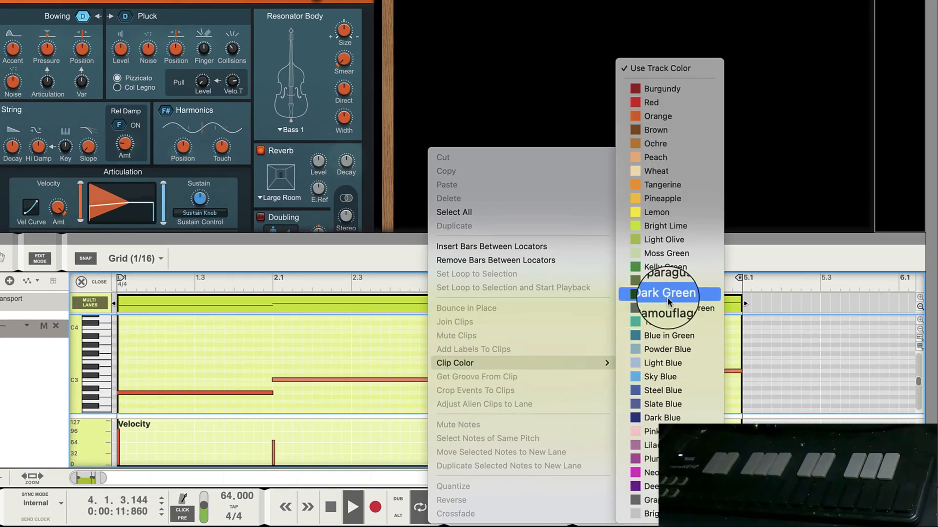
{"action": "left_click", "coordinate": [654, 296]}
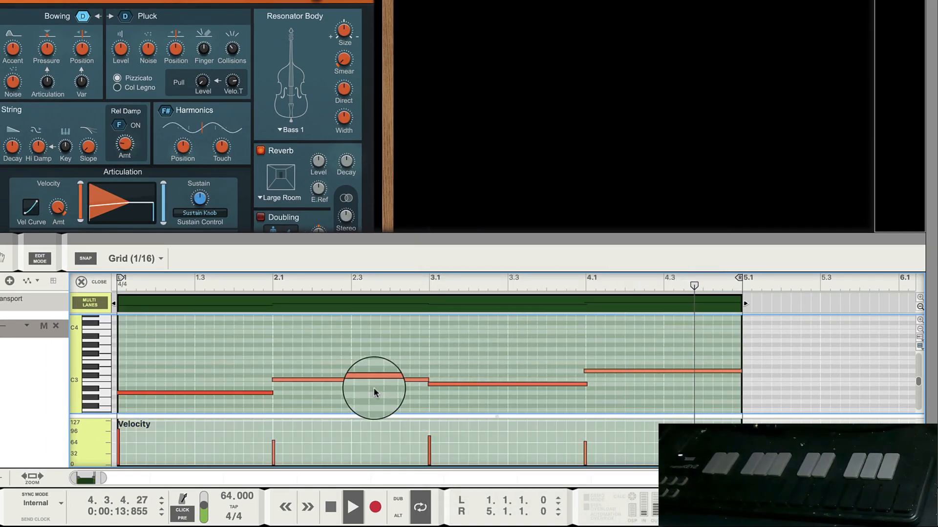
{"action": "key", "text": "space"}
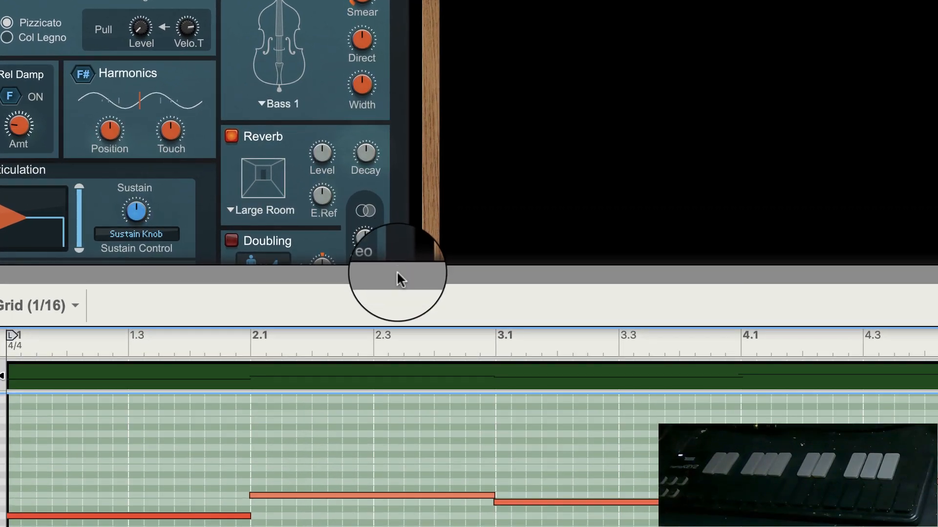
Play back the recorded progression and look over Friktion's controls from Vibrato to Articulation and Reverb.
{"action": "left_click_drag", "start_coordinate": [396, 271], "coordinate": [392, 131]}
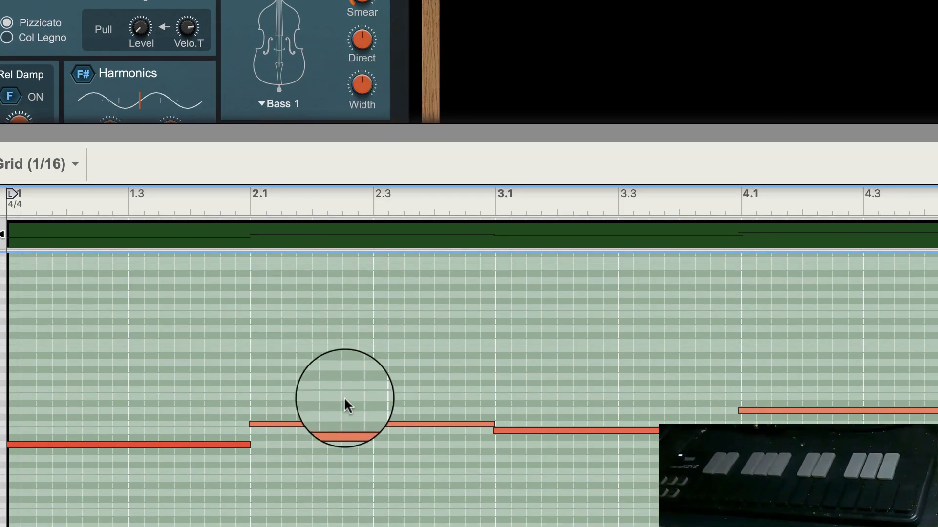
{"action": "key", "text": "space"}
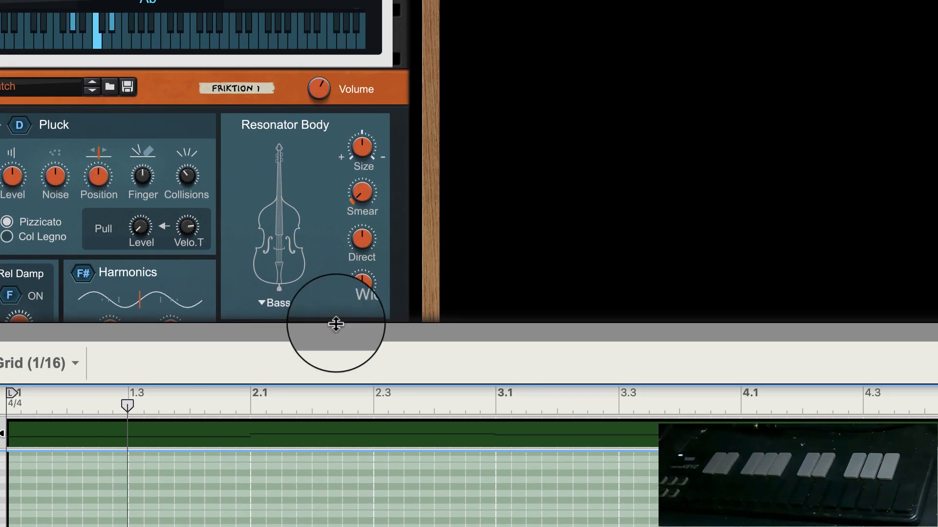
{"action": "left_click_drag", "start_coordinate": [335, 179], "coordinate": [330, 373]}
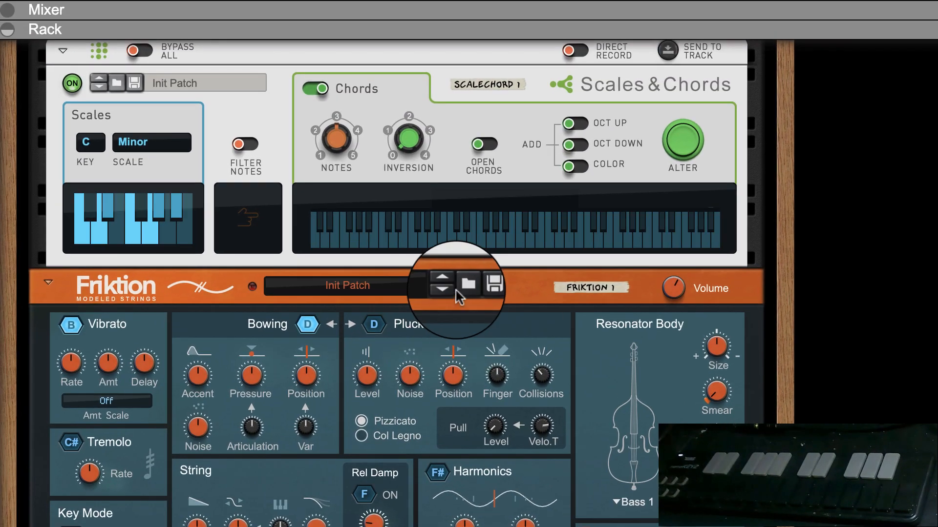
{"action": "left_click", "coordinate": [511, 294]}
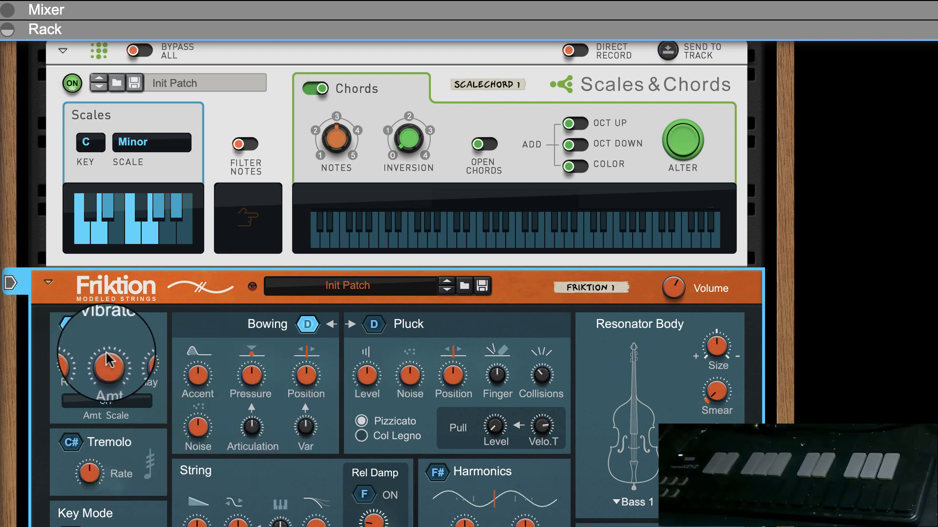
{"action": "scroll", "coordinate": [241, 476], "scroll_direction": "down", "scroll_amount": 2}
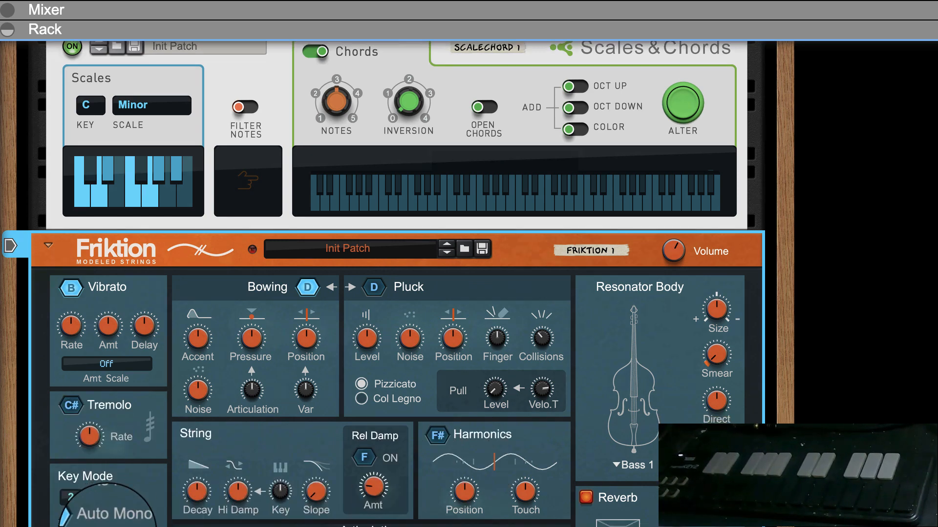
{"action": "scroll", "coordinate": [108, 518], "scroll_direction": "down", "scroll_amount": 4}
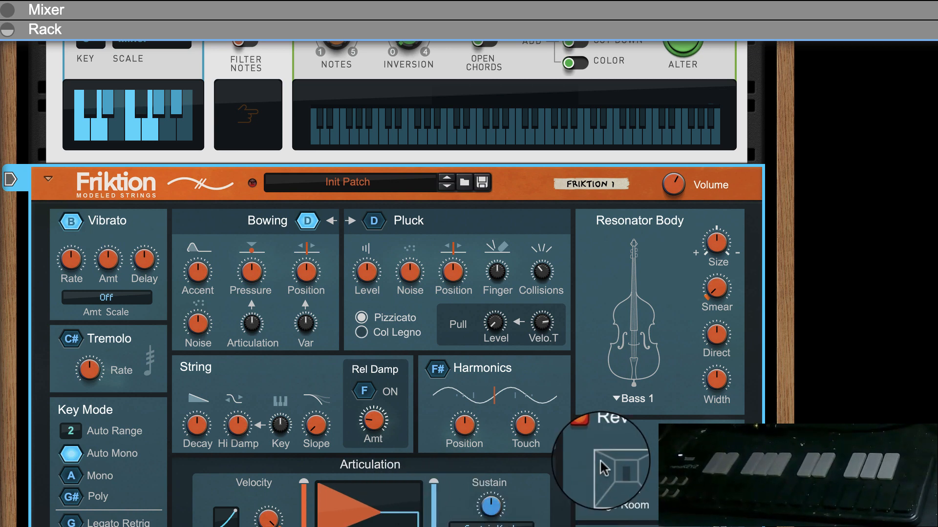
{"action": "scroll", "coordinate": [596, 469], "scroll_direction": "down", "scroll_amount": 7}
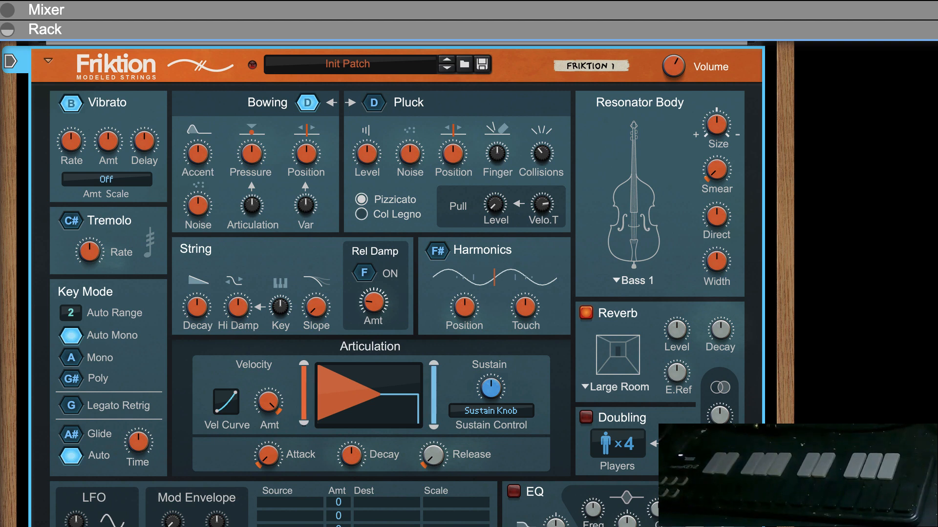
Rename the Friktion 1 device to BASS NOTES.
{"action": "scroll", "coordinate": [382, 283], "scroll_direction": "up", "scroll_amount": 5}
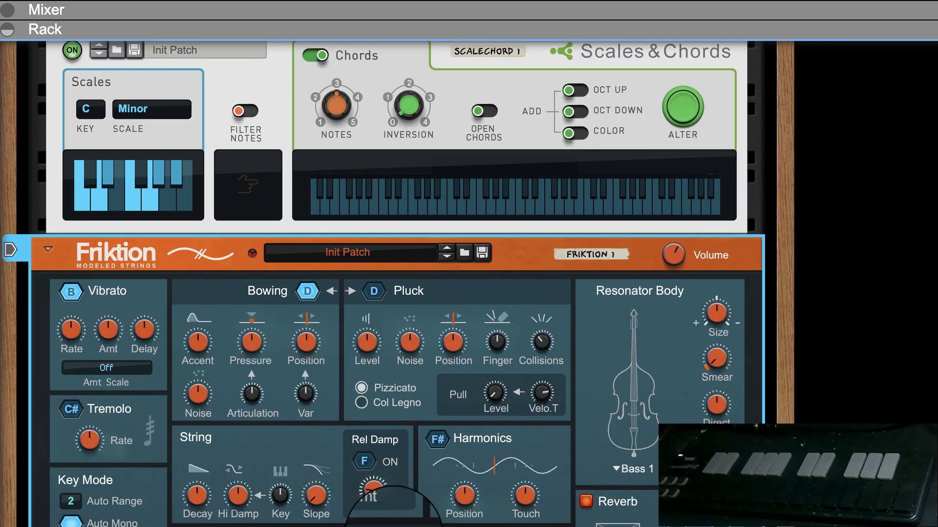
{"action": "double_click", "coordinate": [591, 255]}
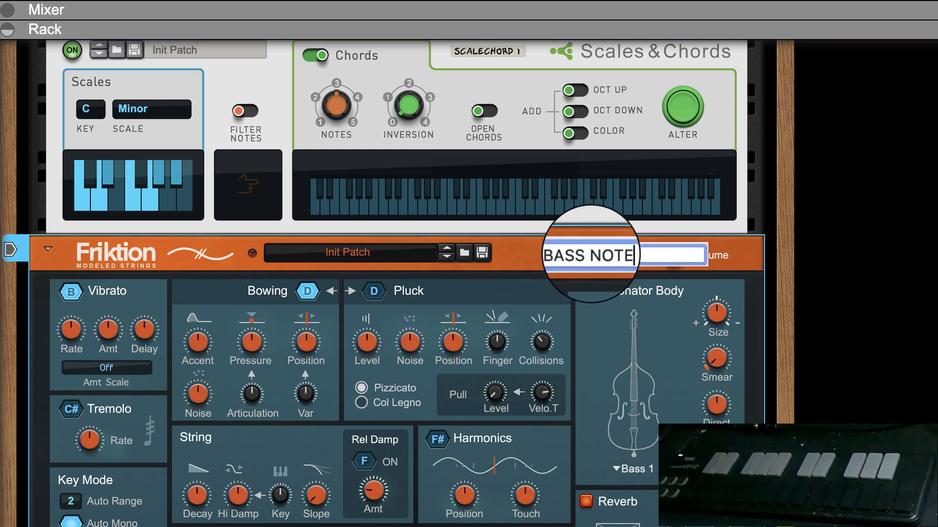
{"action": "key", "text": "Return"}
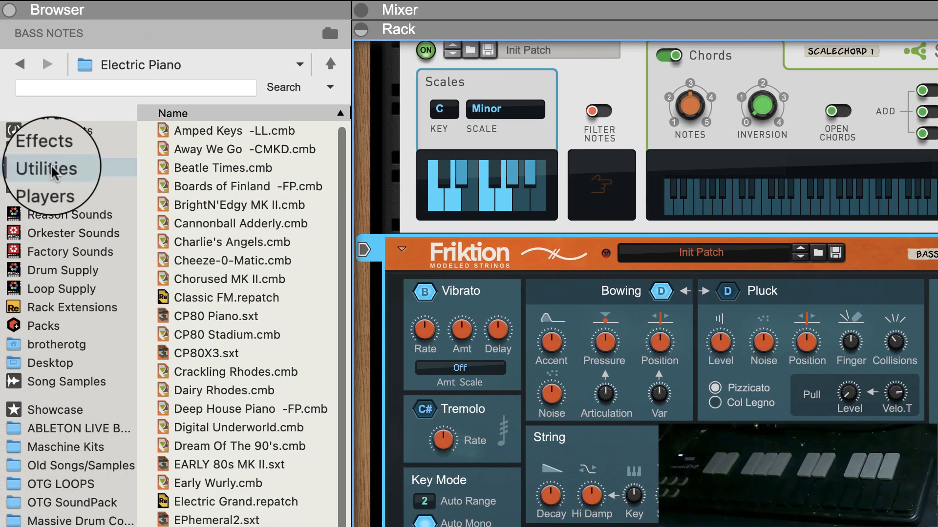
Add a second Friktion Modeled Strings instrument from the built-in instruments to an empty rack column.
{"action": "left_click", "coordinate": [49, 131]}
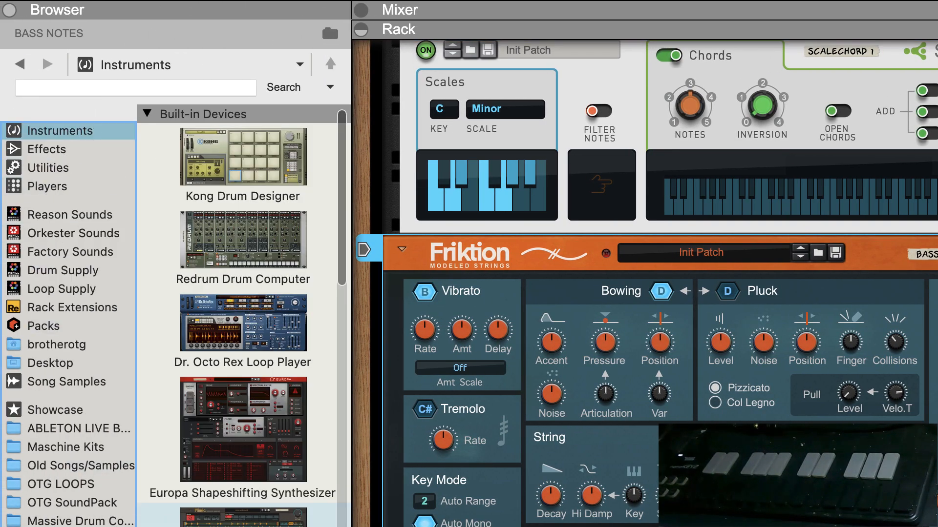
{"action": "scroll", "coordinate": [243, 318], "scroll_direction": "down", "scroll_amount": 8}
{"action": "scroll", "coordinate": [243, 318], "scroll_direction": "down", "scroll_amount": 15}
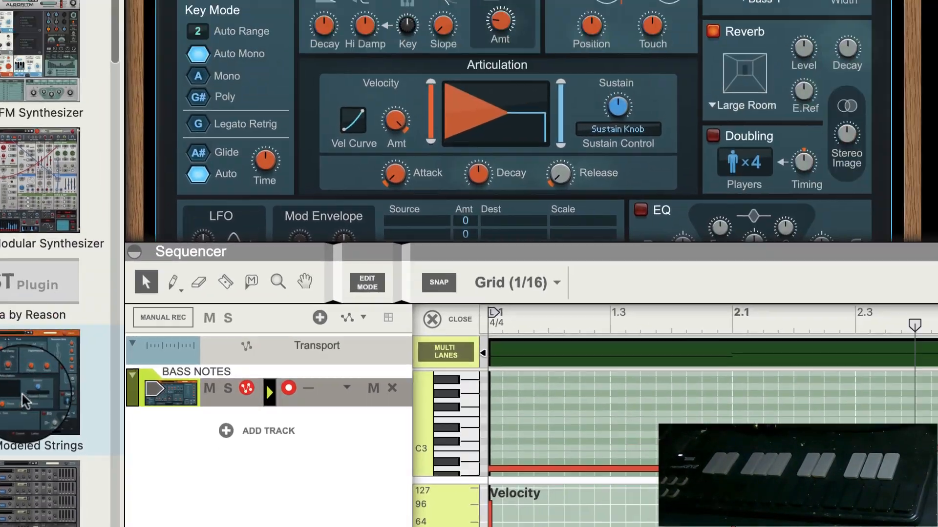
{"action": "left_click_drag", "start_coordinate": [23, 396], "coordinate": [614, 210]}
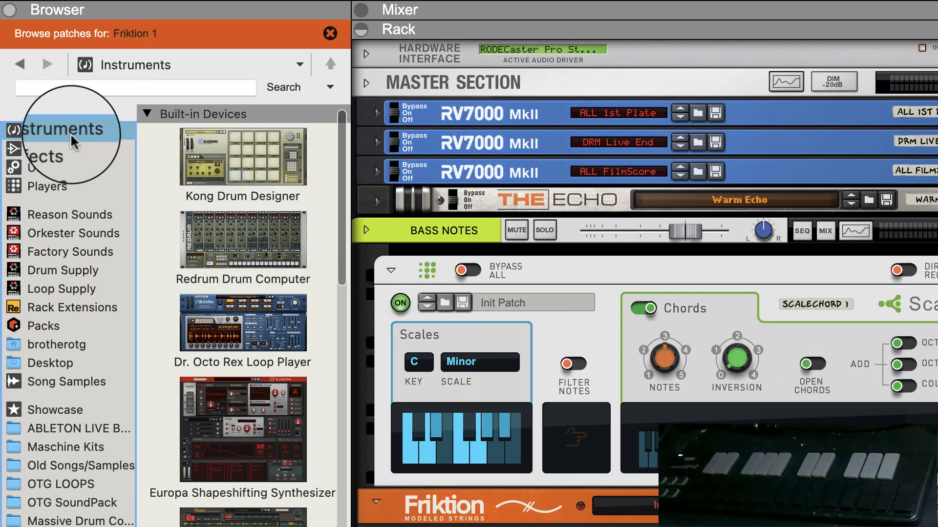
Add a Scales & Chords player to the new Friktion 1 and set its scale to Minor.
{"action": "left_click", "coordinate": [44, 188]}
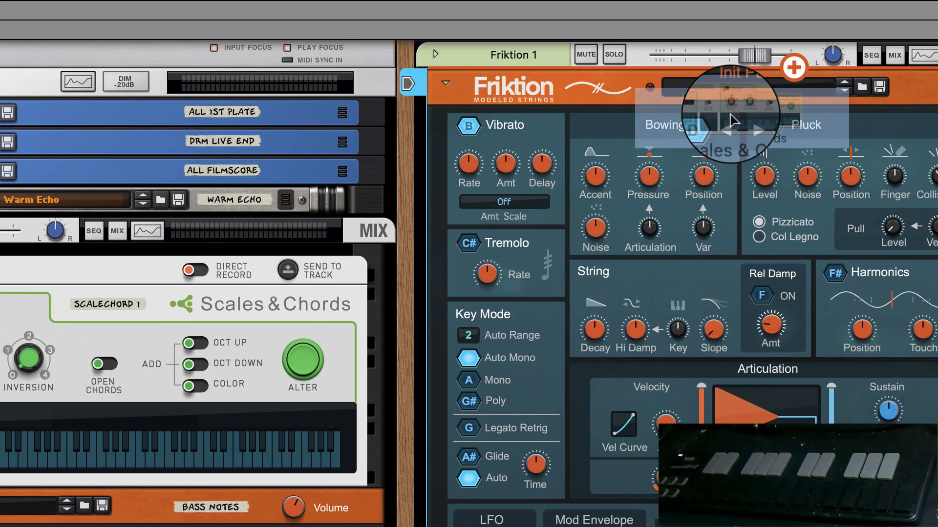
{"action": "left_click_drag", "start_coordinate": [732, 120], "coordinate": [713, 130]}
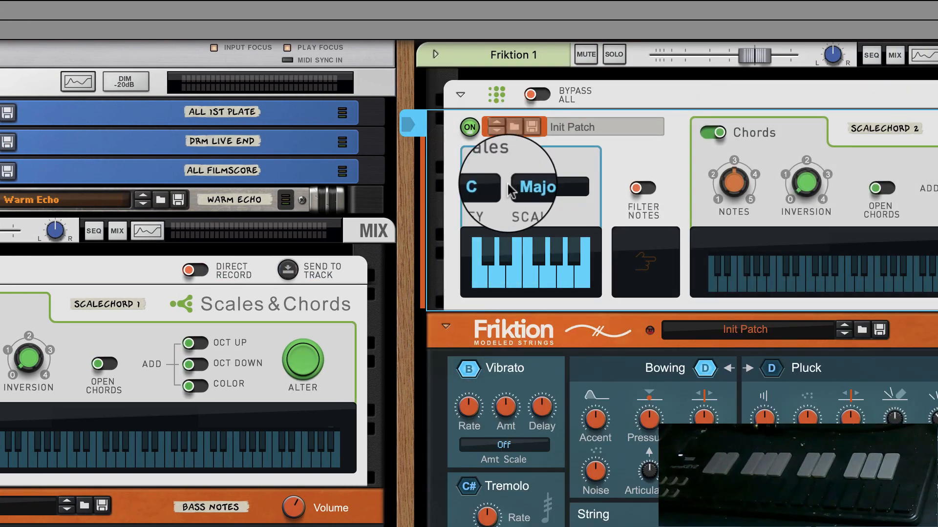
{"action": "left_click", "coordinate": [541, 191]}
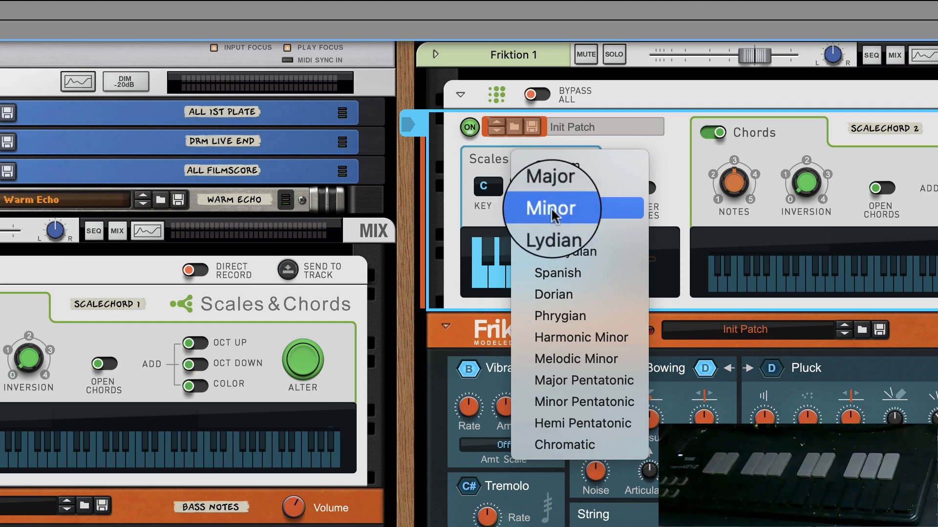
{"action": "left_click", "coordinate": [588, 209]}
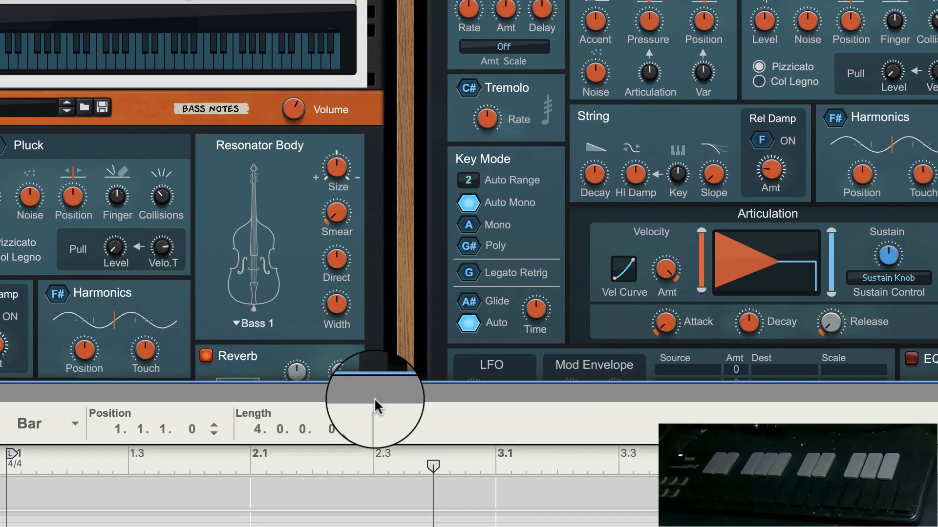
Start loop playback and reduce the number of chord notes on Friktion 1's Scales & Chords player while playing along.
{"action": "left_click_drag", "start_coordinate": [374, 401], "coordinate": [388, 447]}
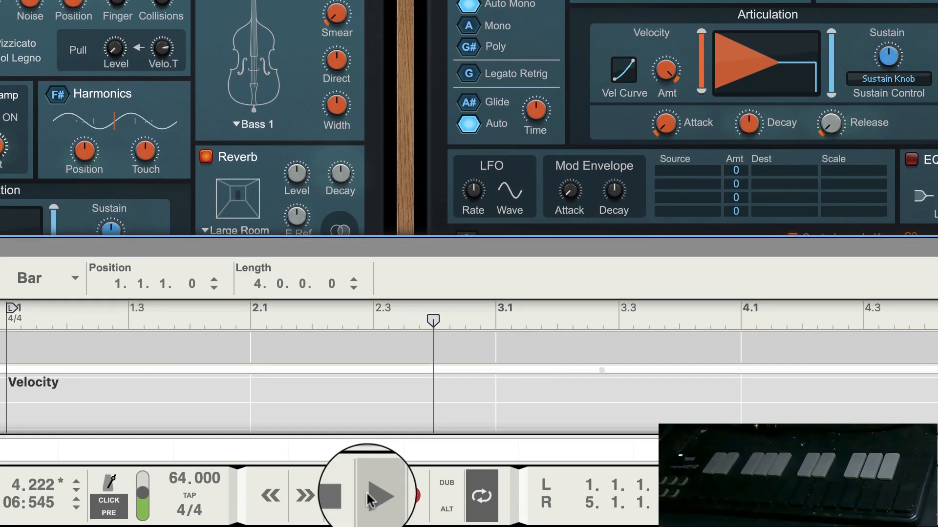
{"action": "left_click", "coordinate": [374, 497]}
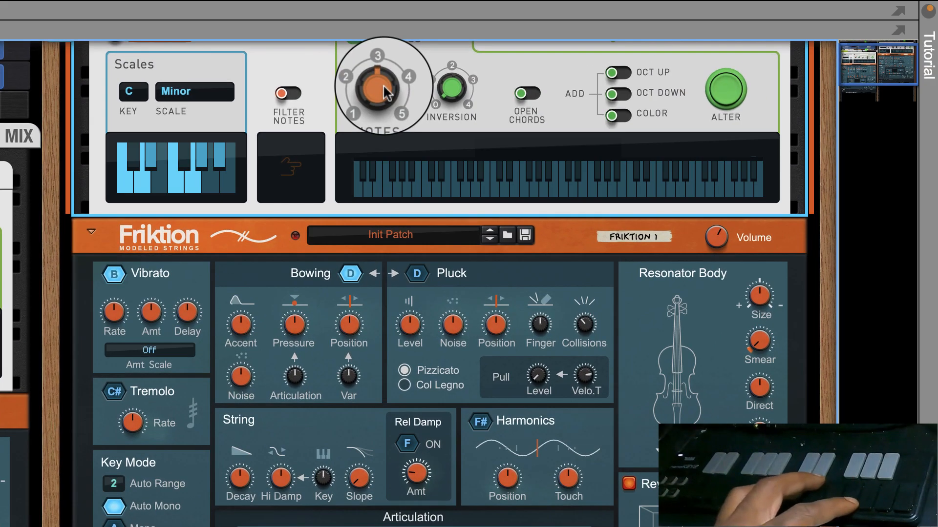
{"action": "mouse_move", "coordinate": [385, 93]}
{"action": "left_mouse_down"}
{"action": "mouse_move", "coordinate": [384, 108]}
{"action": "mouse_move", "coordinate": [380, 100]}
{"action": "left_mouse_up"}
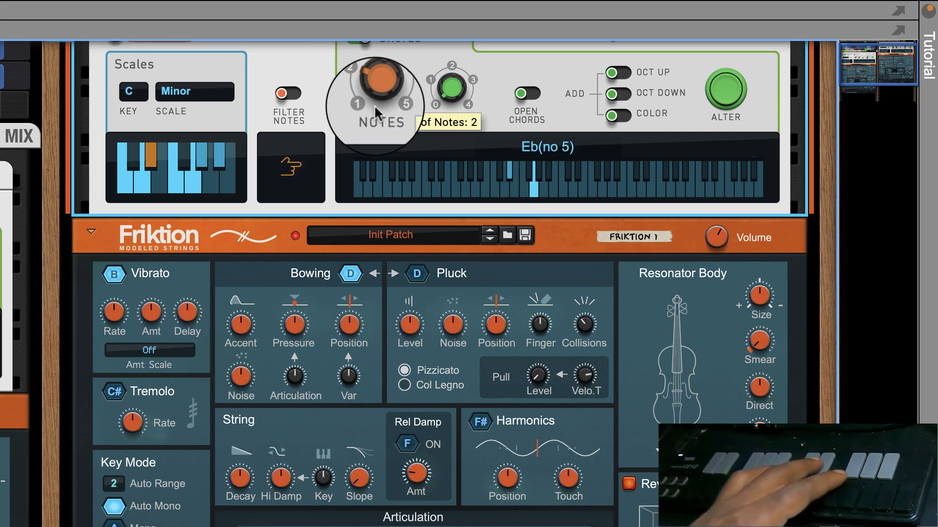
{"action": "left_click_drag", "start_coordinate": [374, 105], "coordinate": [372, 106]}
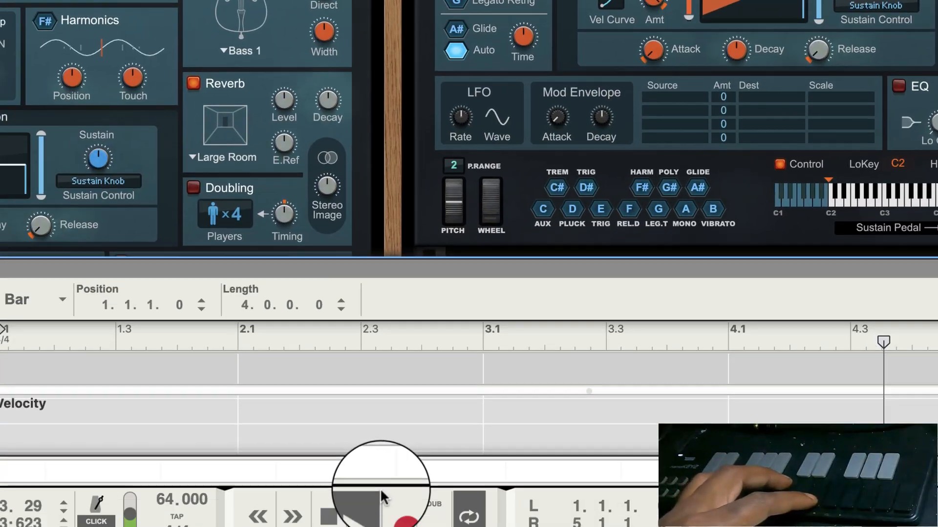
Record a melody over the four-bar loop on the Friktion 1 track, then overdub its opening note at bar 1.
{"action": "left_click", "coordinate": [423, 488]}
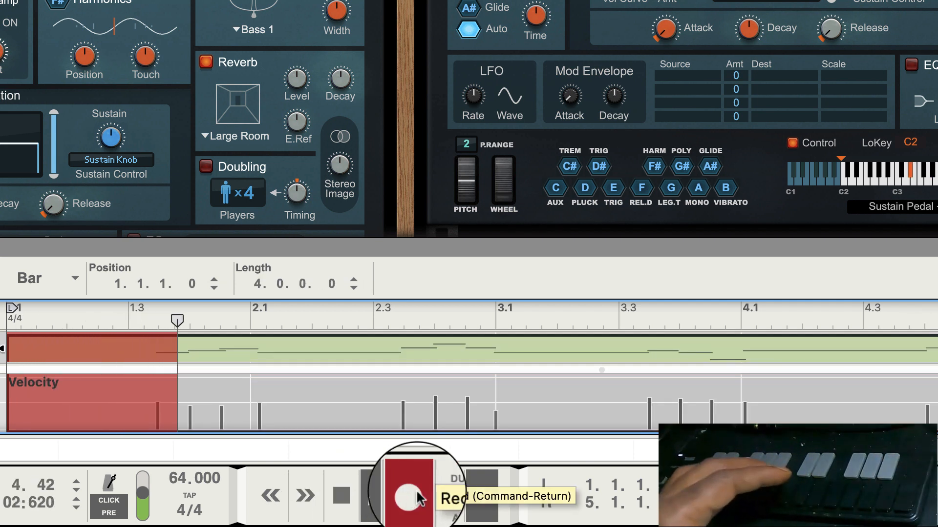
{"action": "left_click", "coordinate": [412, 497]}
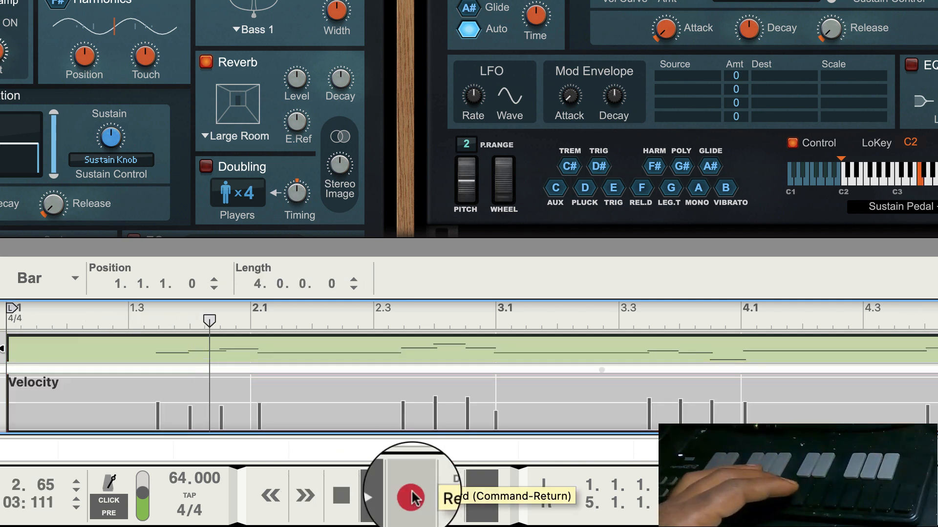
{"action": "double_click", "coordinate": [340, 498]}
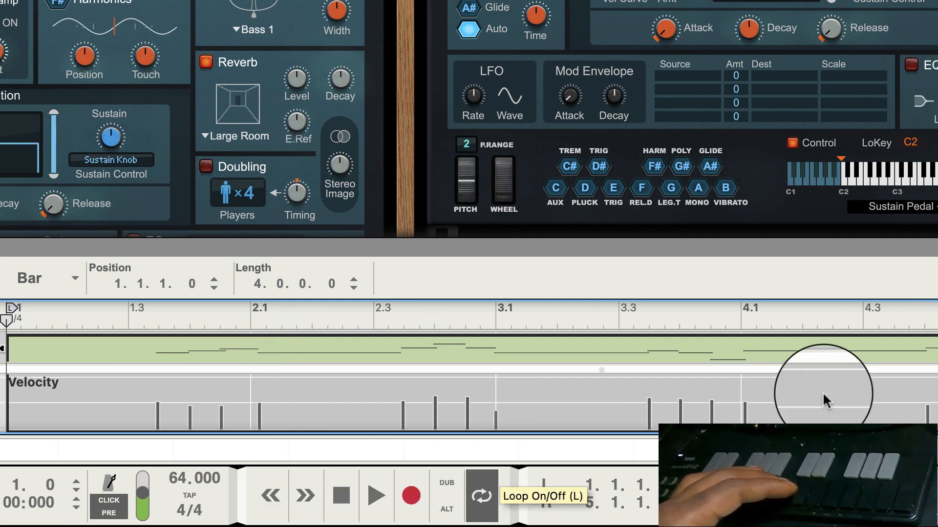
{"action": "left_click", "coordinate": [411, 498]}
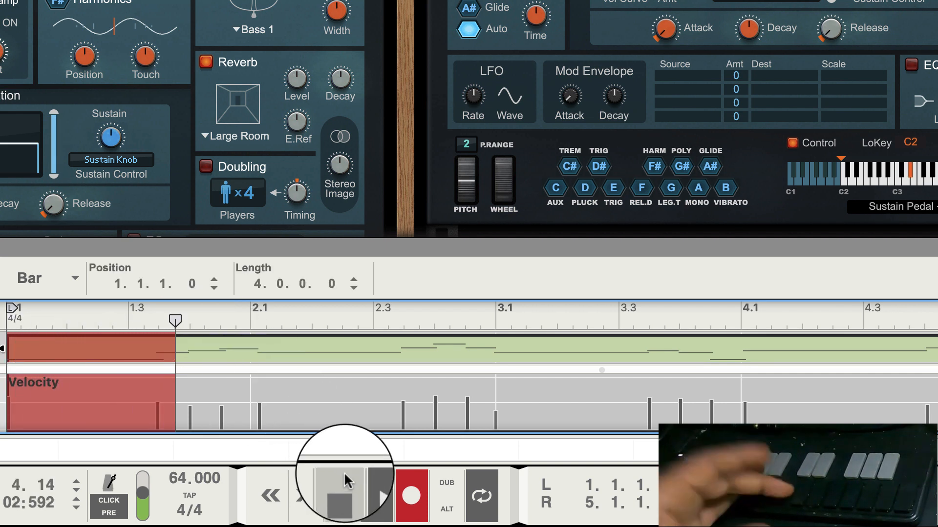
{"action": "left_click", "coordinate": [401, 484]}
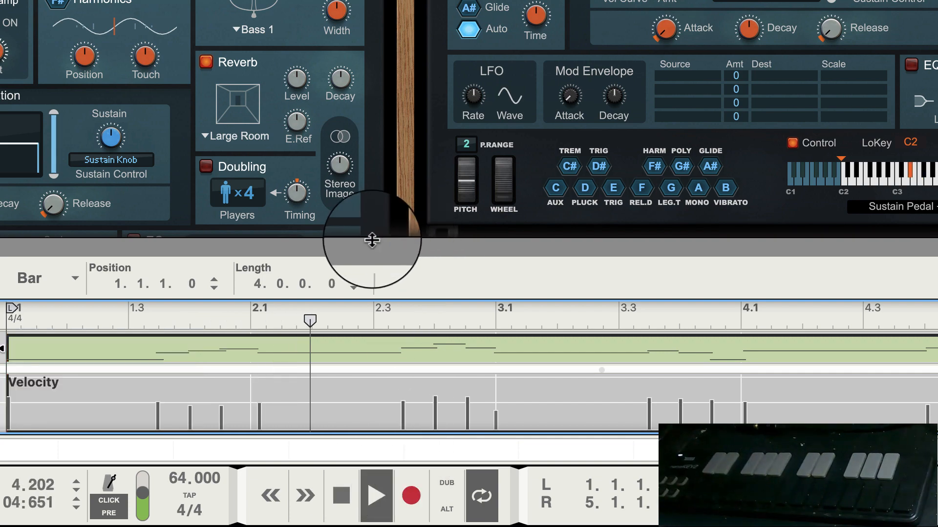
Enlarge the sequencer, open the melody clip for editing, and delete the C 3 note beyond the clip's end at bar 5.
{"action": "left_click_drag", "start_coordinate": [372, 239], "coordinate": [366, 0]}
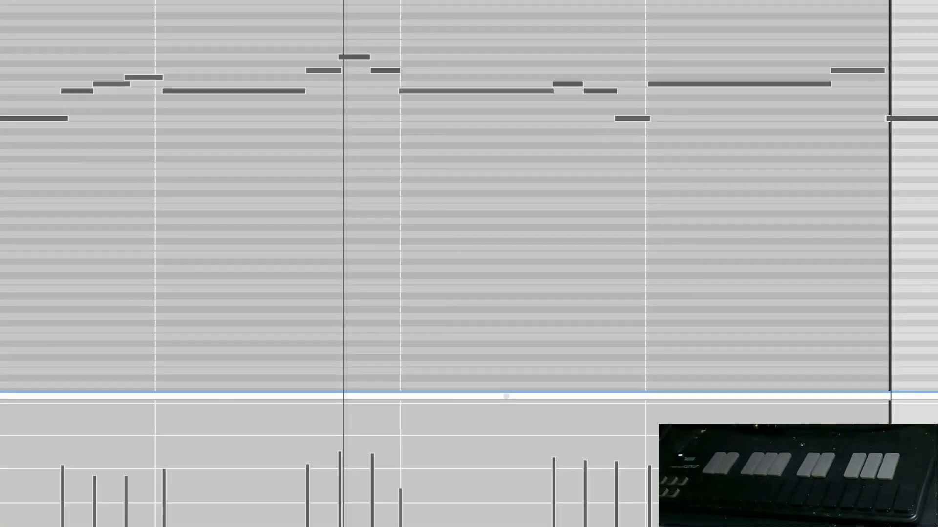
{"action": "double_click", "coordinate": [258, 58]}
{"action": "left_click", "coordinate": [701, 410]}
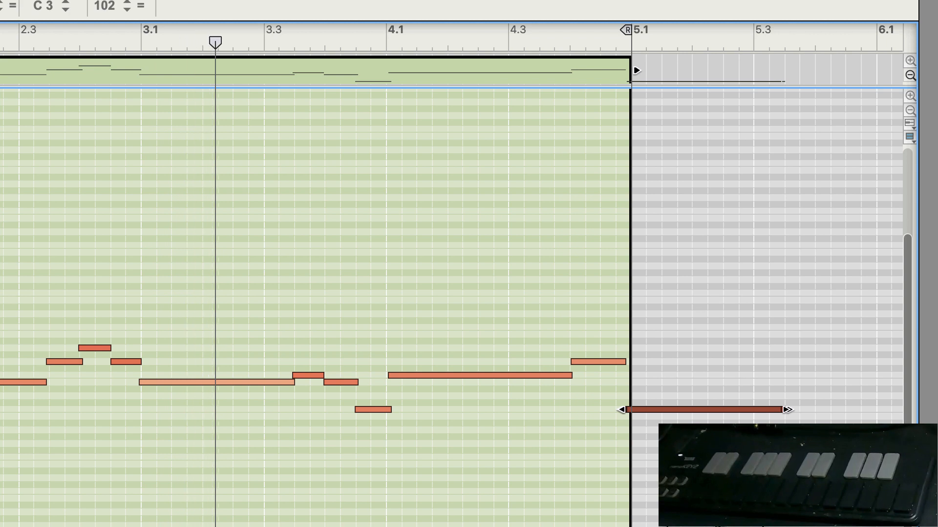
{"action": "key", "text": "Delete"}
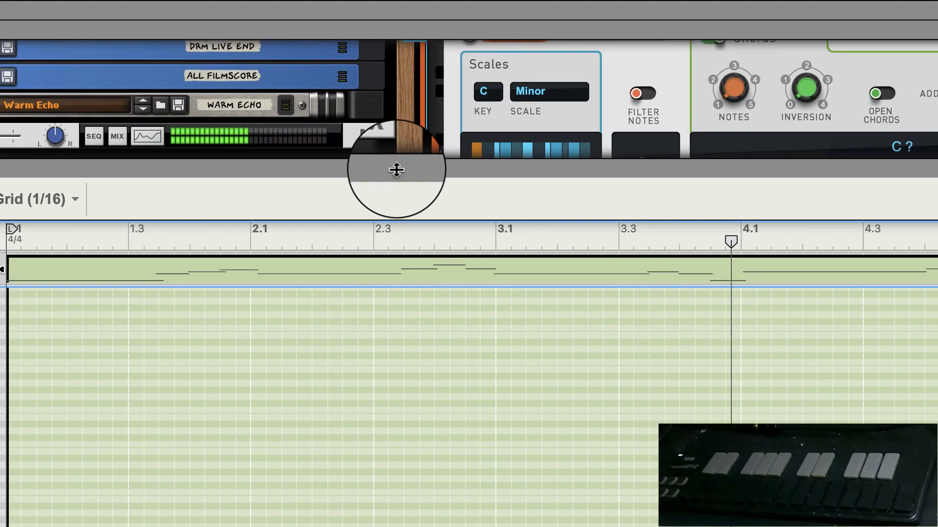
Add another Friktion instrument to the rack and set its resonator body to Bass 3.
{"action": "left_click_drag", "start_coordinate": [396, 169], "coordinate": [393, 526]}
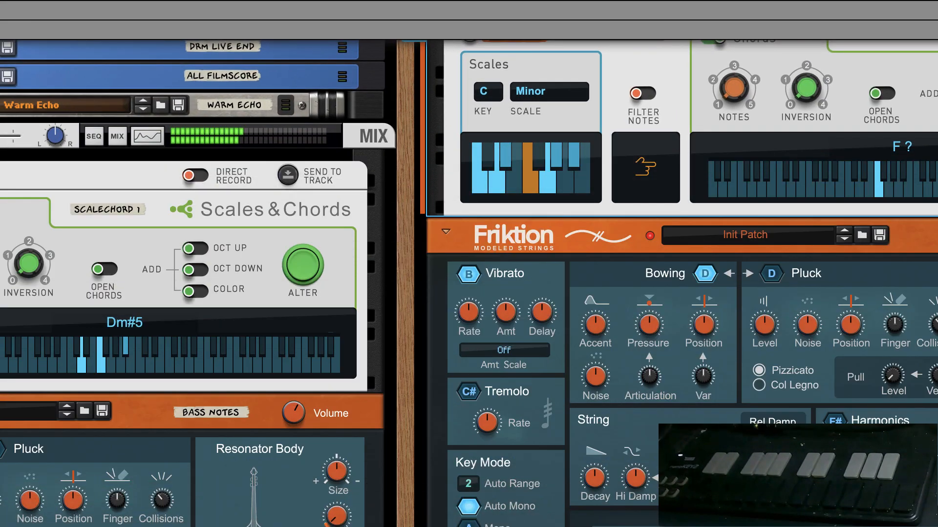
{"action": "scroll", "coordinate": [469, 283], "scroll_direction": "down", "scroll_amount": 10}
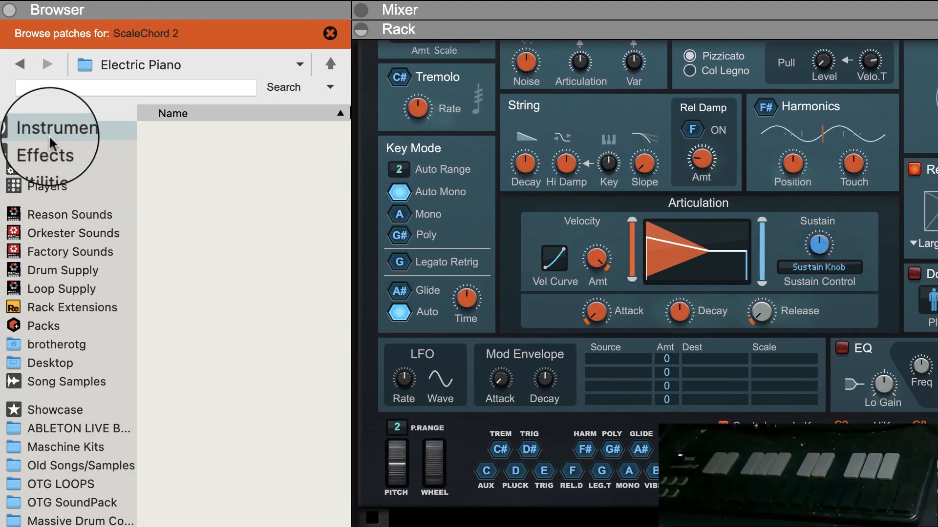
{"action": "left_click", "coordinate": [49, 132]}
{"action": "scroll", "coordinate": [711, 333], "scroll_direction": "up", "scroll_amount": 12}
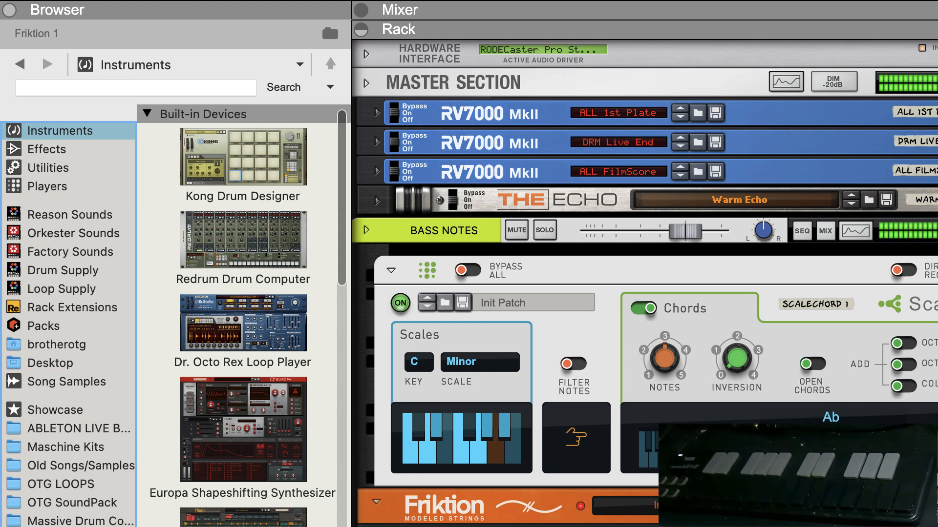
{"action": "scroll", "coordinate": [645, 283], "scroll_direction": "down", "scroll_amount": 10}
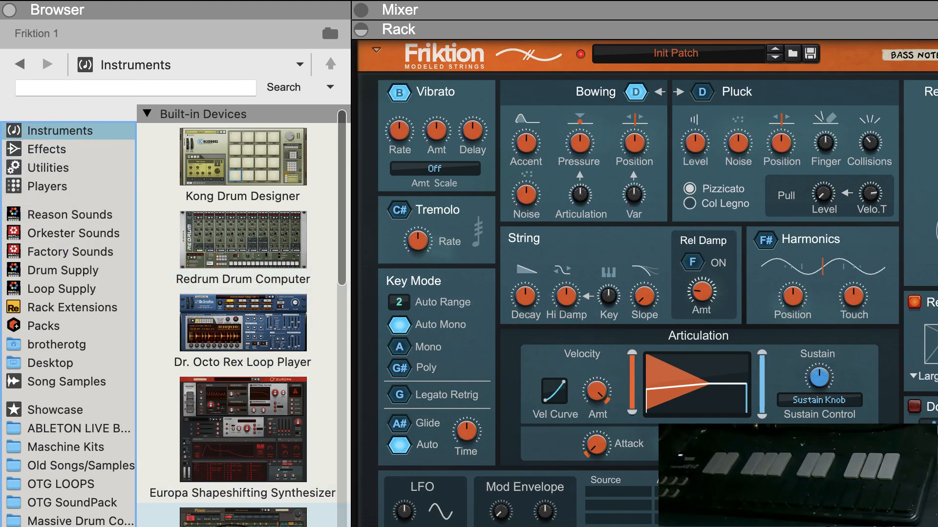
{"action": "scroll", "coordinate": [243, 318], "scroll_direction": "down", "scroll_amount": 1}
{"action": "scroll", "coordinate": [243, 317], "scroll_direction": "down", "scroll_amount": 5}
{"action": "scroll", "coordinate": [243, 318], "scroll_direction": "up", "scroll_amount": 5}
{"action": "scroll", "coordinate": [244, 317], "scroll_direction": "down", "scroll_amount": 3}
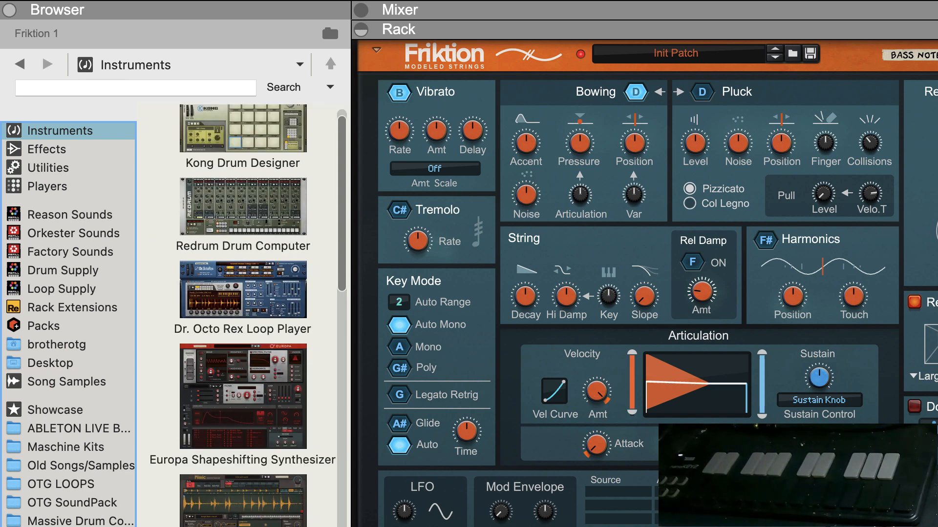
{"action": "scroll", "coordinate": [243, 318], "scroll_direction": "up", "scroll_amount": 2}
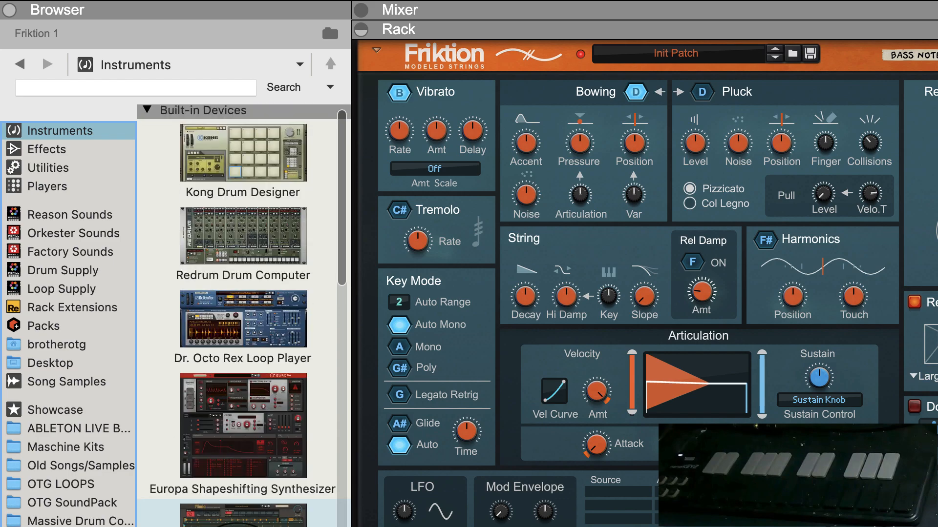
{"action": "scroll", "coordinate": [243, 318], "scroll_direction": "down", "scroll_amount": 10}
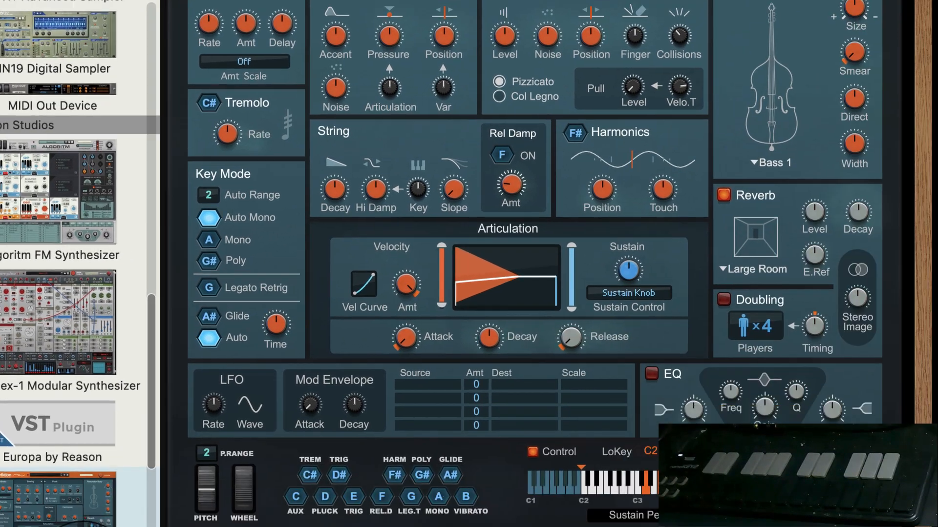
{"action": "left_click_drag", "start_coordinate": [39, 510], "coordinate": [731, 183]}
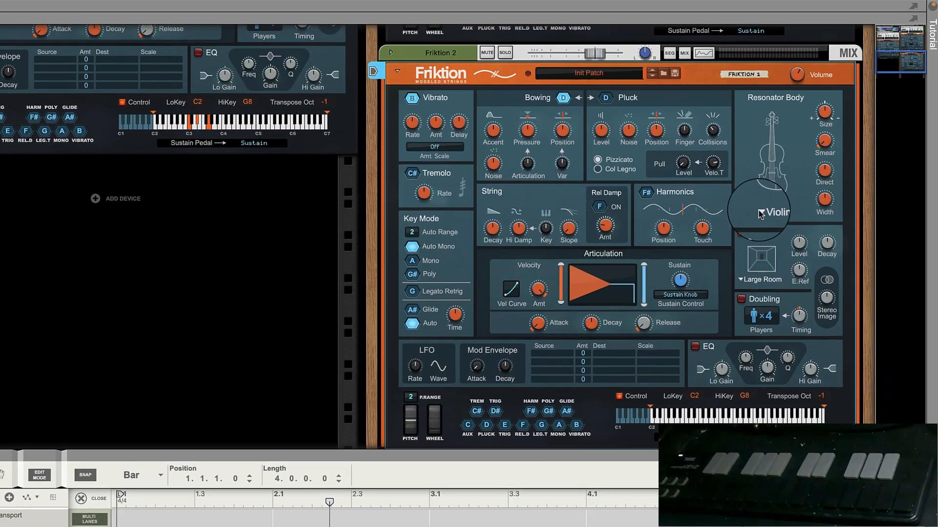
{"action": "left_click", "coordinate": [761, 214]}
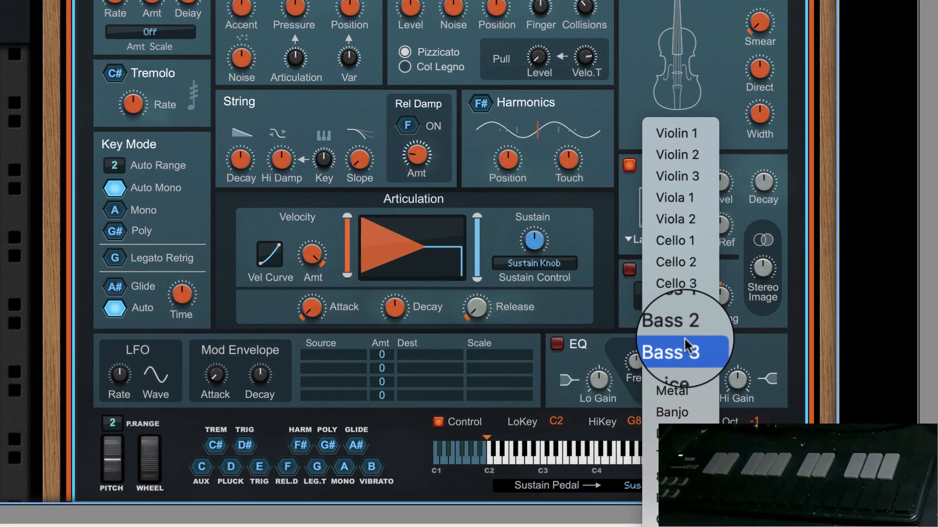
{"action": "left_click", "coordinate": [685, 340]}
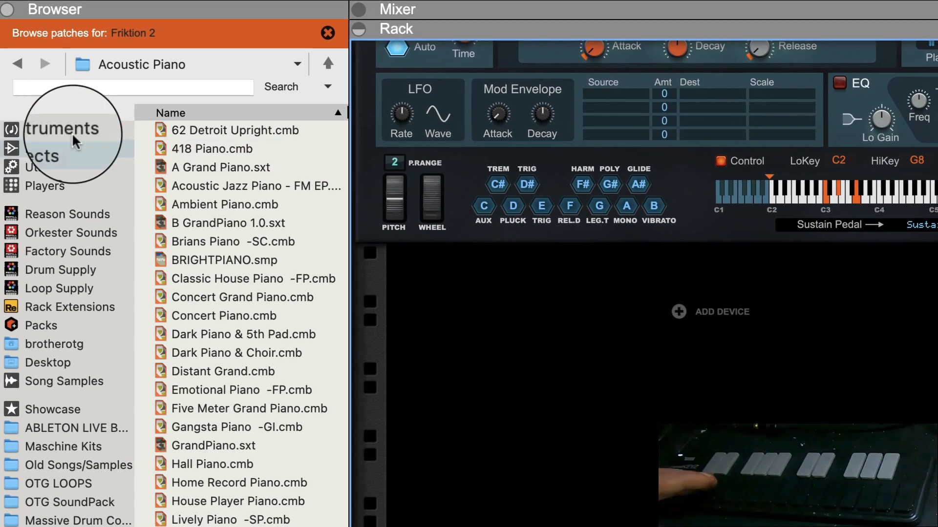
Add a Scales & Chords player to Friktion 2, set its scale to Minor, and reduce its number of chord notes.
{"action": "left_click", "coordinate": [31, 127]}
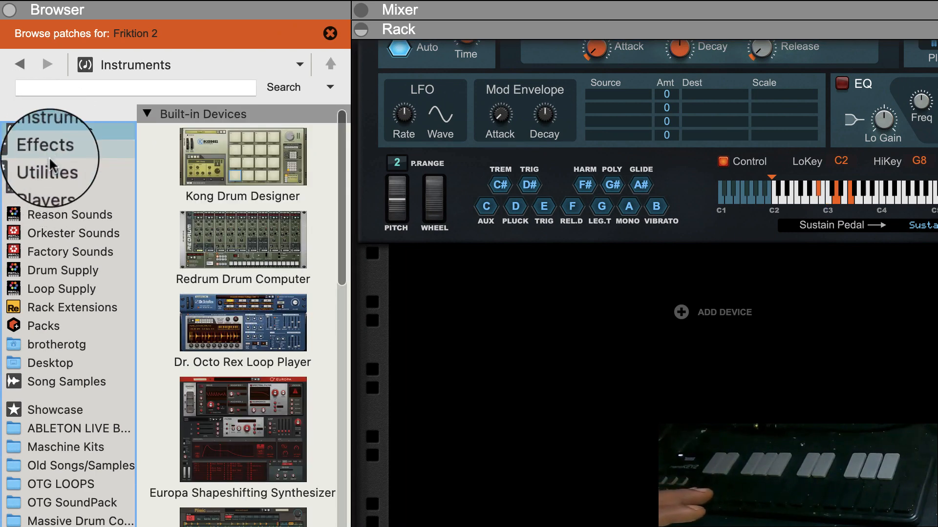
{"action": "left_click", "coordinate": [48, 186]}
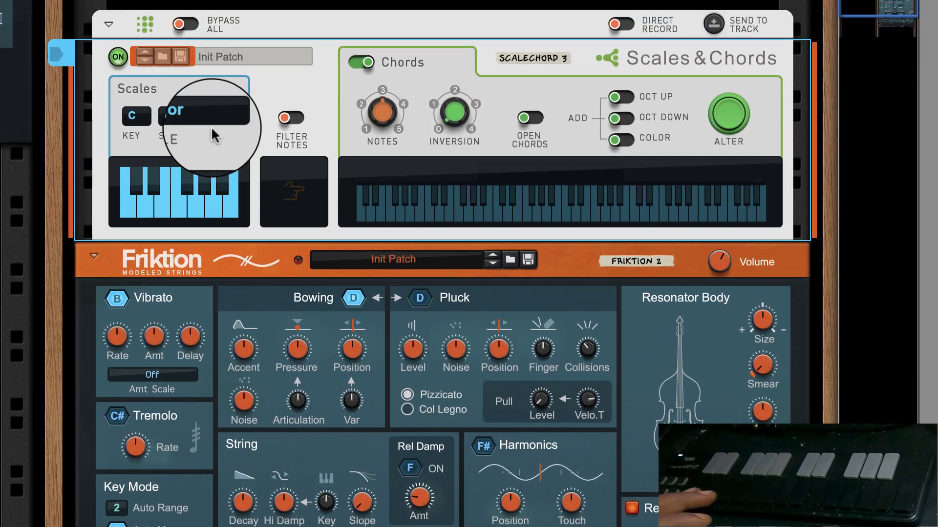
{"action": "left_click", "coordinate": [198, 16]}
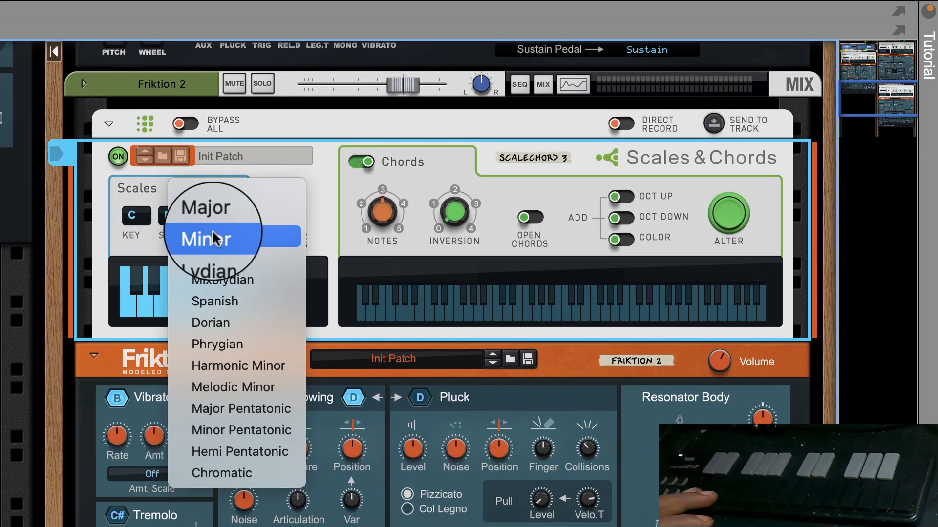
{"action": "left_click", "coordinate": [209, 37]}
{"action": "left_click_drag", "start_coordinate": [384, 213], "coordinate": [395, 273]}
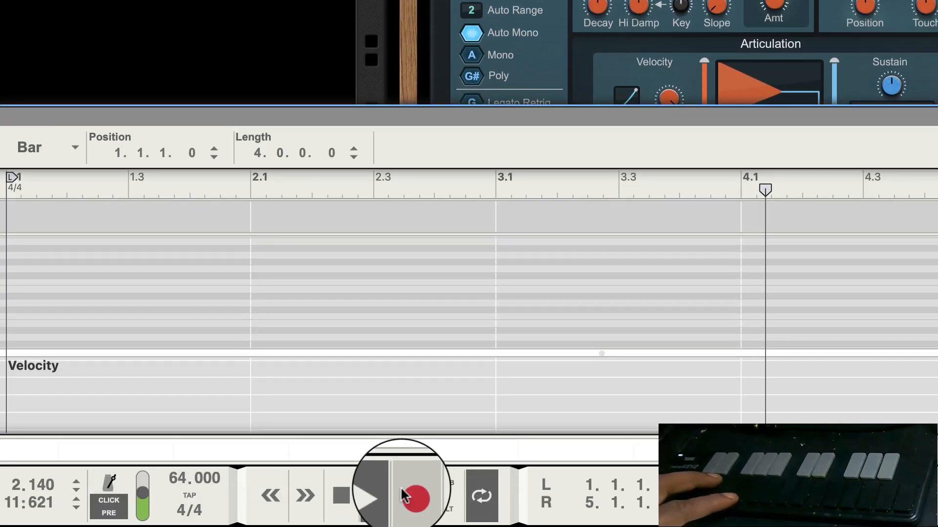
Record a pulsing bass part over the four-bar loop on Friktion 2, then open its clip and select the note beyond bar 5.
{"action": "left_click", "coordinate": [401, 487]}
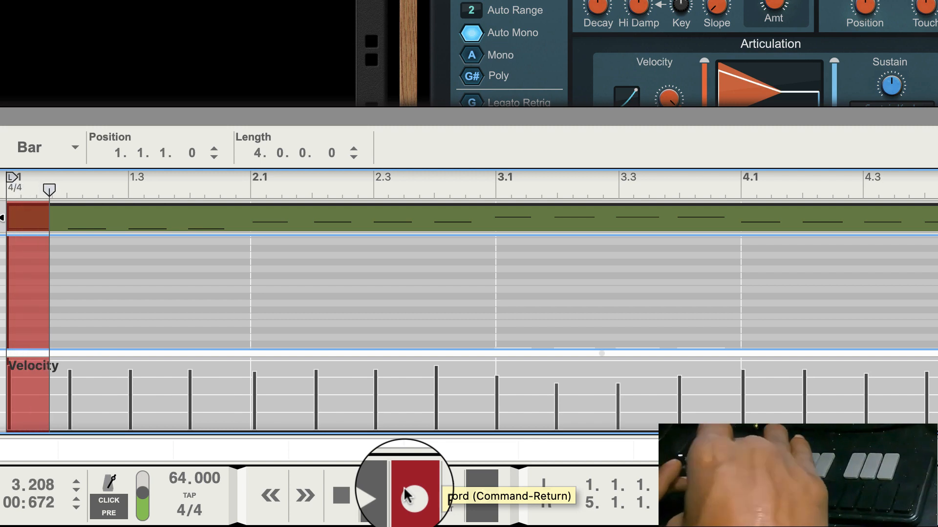
{"action": "left_click", "coordinate": [403, 487]}
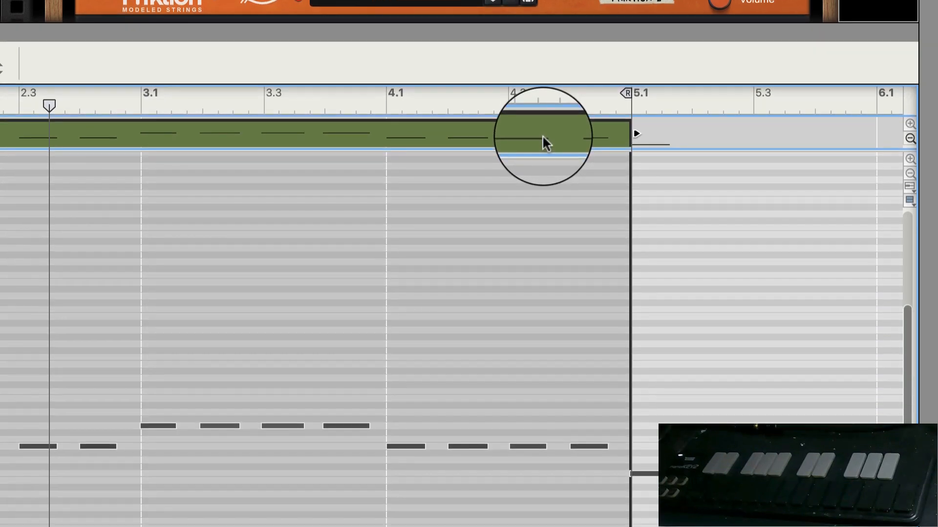
{"action": "double_click", "coordinate": [543, 137]}
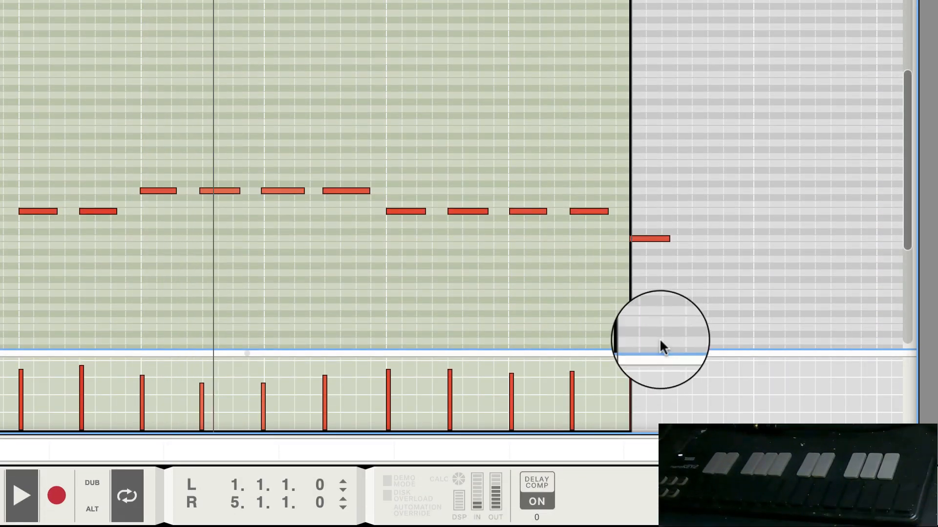
{"action": "left_click_drag", "start_coordinate": [643, 316], "coordinate": [667, 208]}
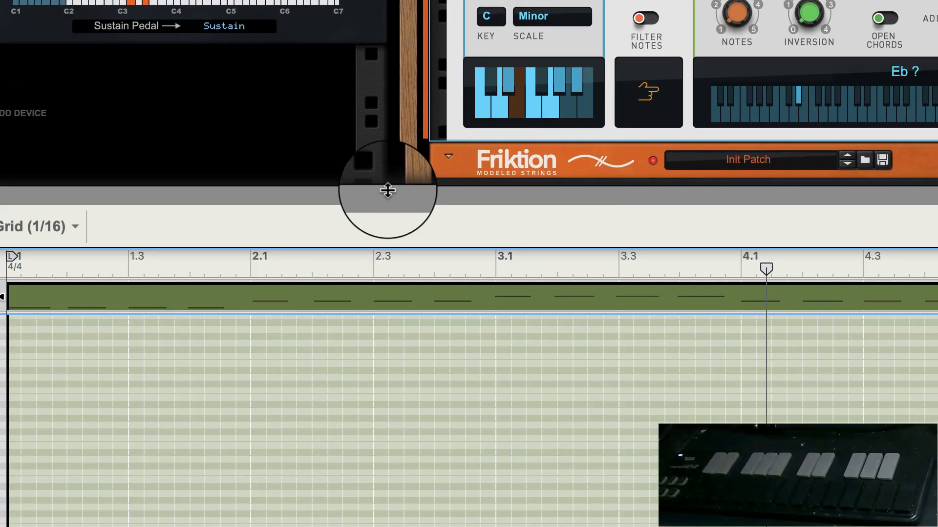
Find PIZZICATO.smp in the Strings & Voice folder of Reason Sounds and add it to the rack as a new instrument.
{"action": "left_click_drag", "start_coordinate": [387, 193], "coordinate": [388, 526]}
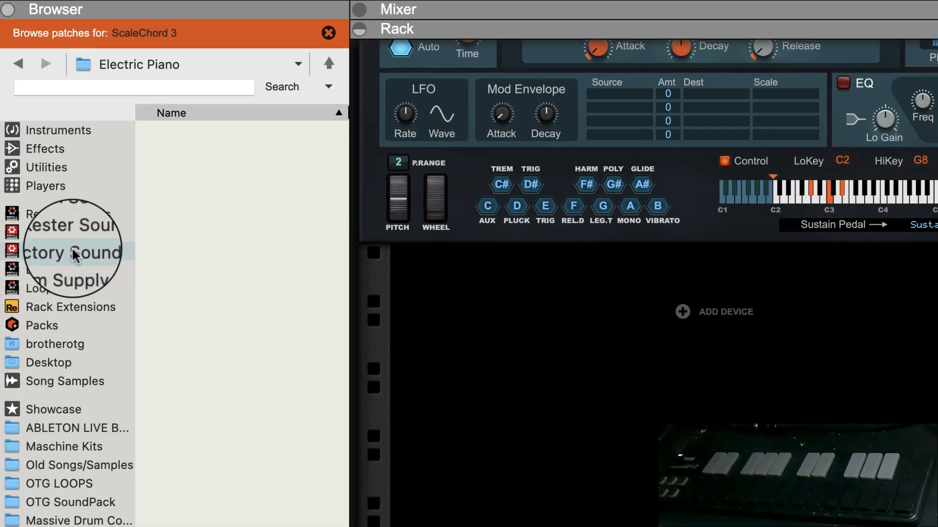
{"action": "left_click", "coordinate": [61, 215]}
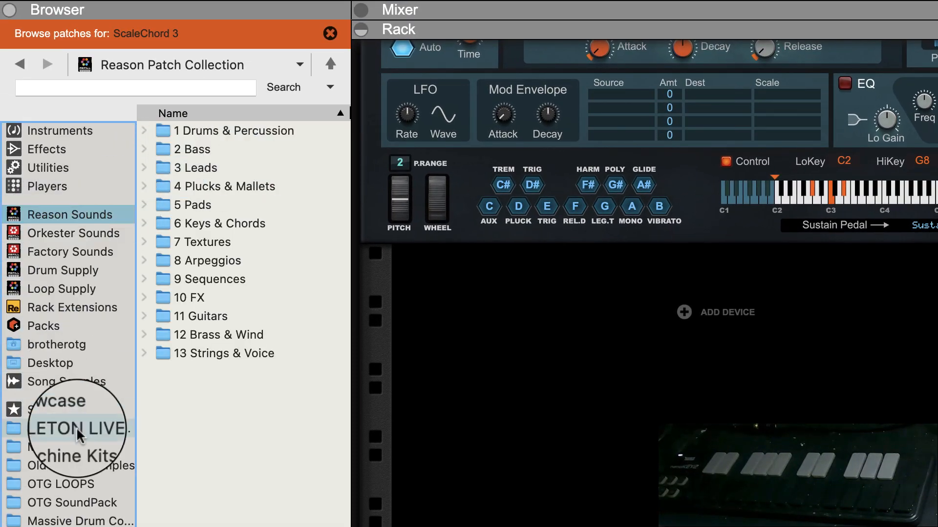
{"action": "left_click", "coordinate": [58, 133]}
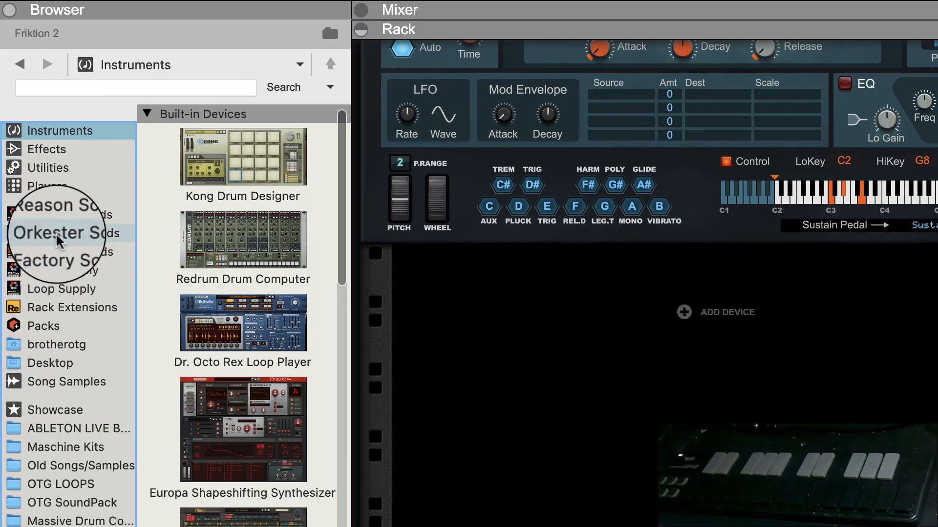
{"action": "left_click", "coordinate": [62, 215]}
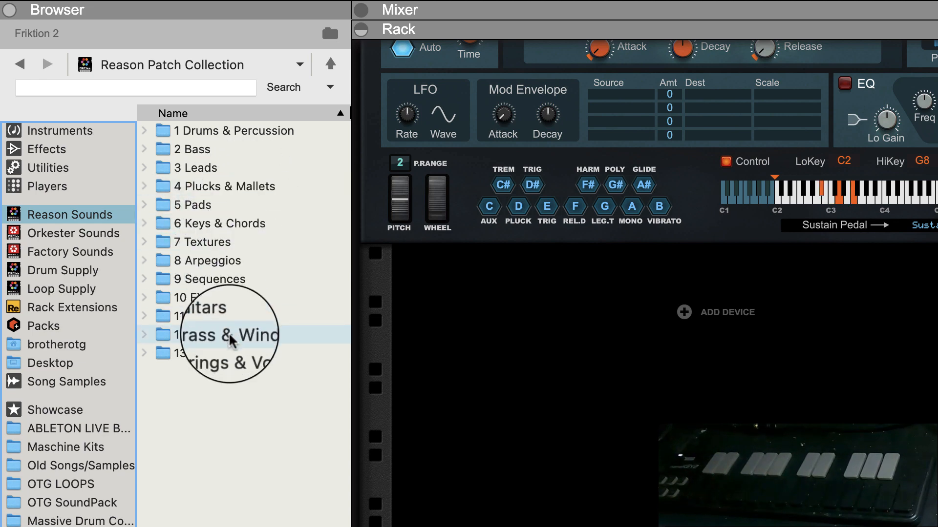
{"action": "double_click", "coordinate": [236, 354]}
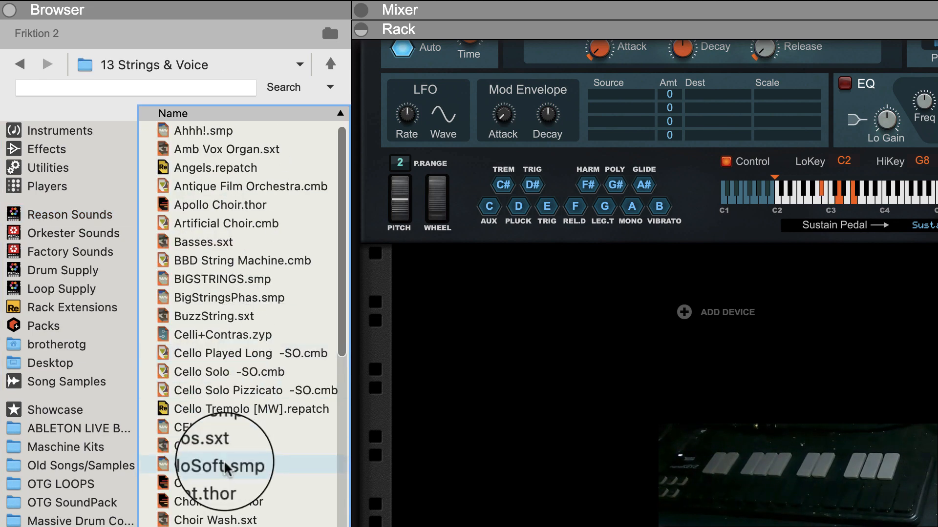
{"action": "scroll", "coordinate": [200, 513], "scroll_direction": "down", "scroll_amount": 10}
{"action": "scroll", "coordinate": [225, 520], "scroll_direction": "down", "scroll_amount": 5}
{"action": "scroll", "coordinate": [235, 522], "scroll_direction": "down", "scroll_amount": 7}
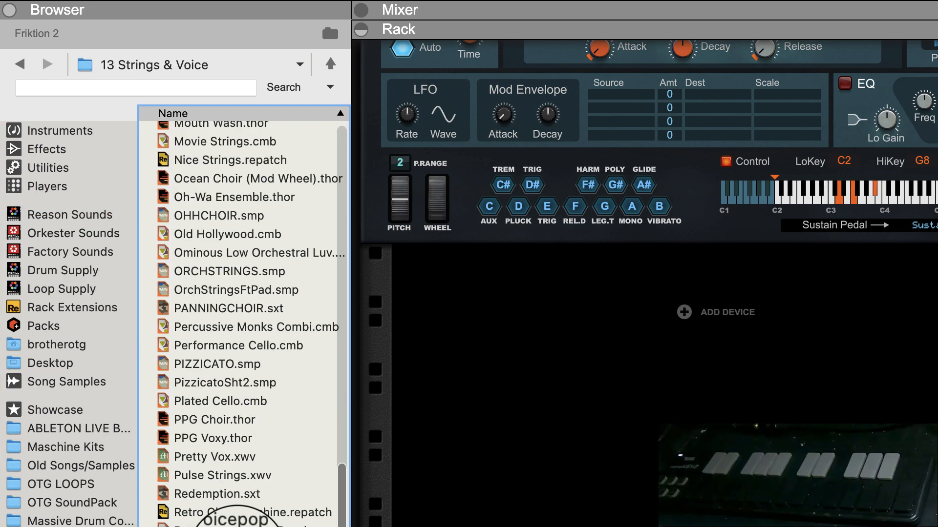
{"action": "scroll", "coordinate": [239, 519], "scroll_direction": "down", "scroll_amount": 8}
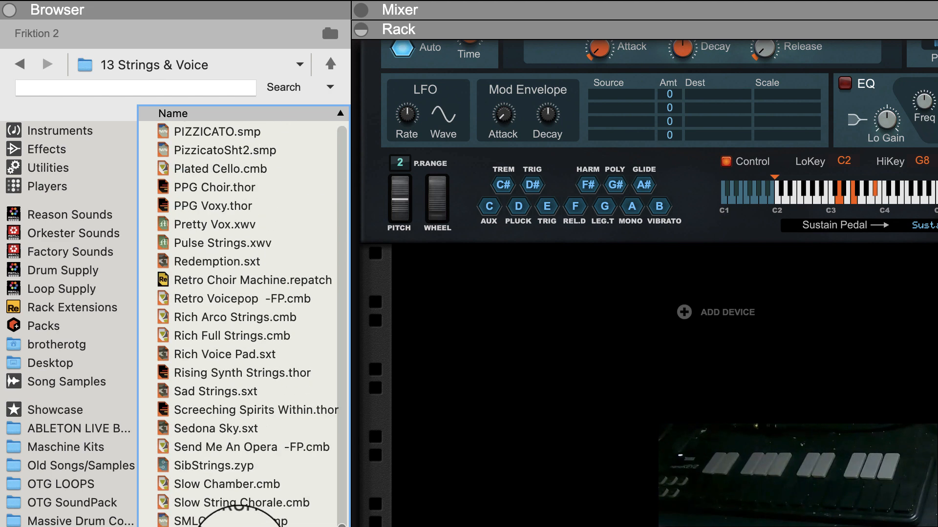
{"action": "scroll", "coordinate": [240, 519], "scroll_direction": "up", "scroll_amount": 12}
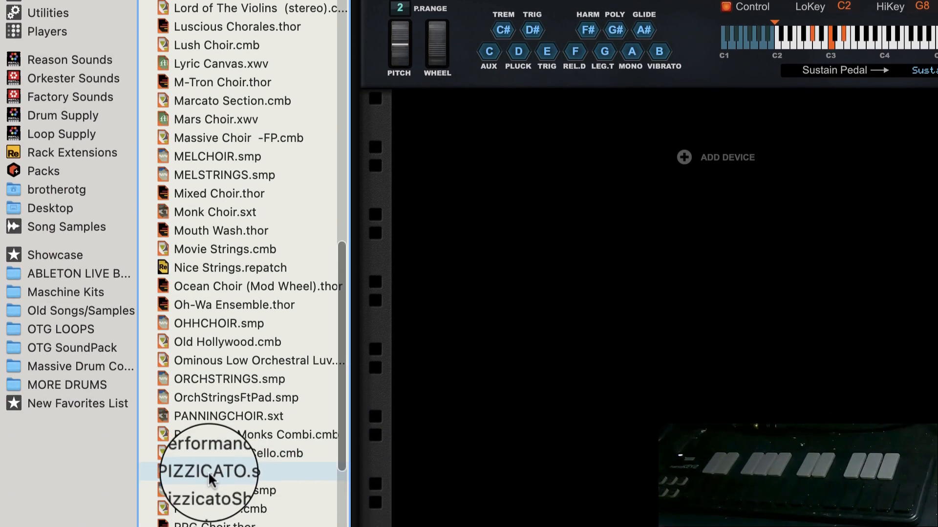
{"action": "left_click_drag", "start_coordinate": [210, 478], "coordinate": [726, 384]}
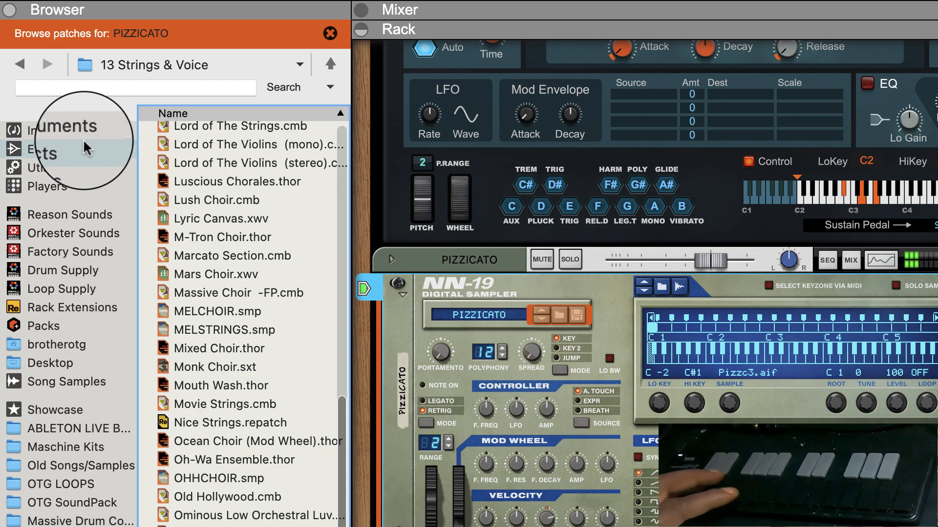
Add a Scales & Chords player to the PIZZICATO sampler, set its scale to Minor, and reduce its number of chord notes.
{"action": "left_click", "coordinate": [63, 102]}
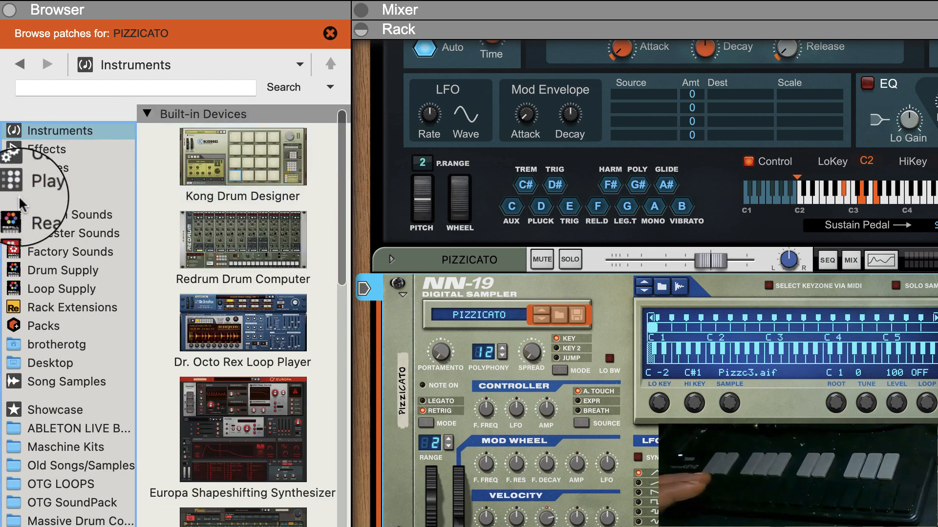
{"action": "left_click", "coordinate": [21, 161]}
{"action": "left_click_drag", "start_coordinate": [190, 156], "coordinate": [603, 410]}
{"action": "left_click", "coordinate": [486, 391]}
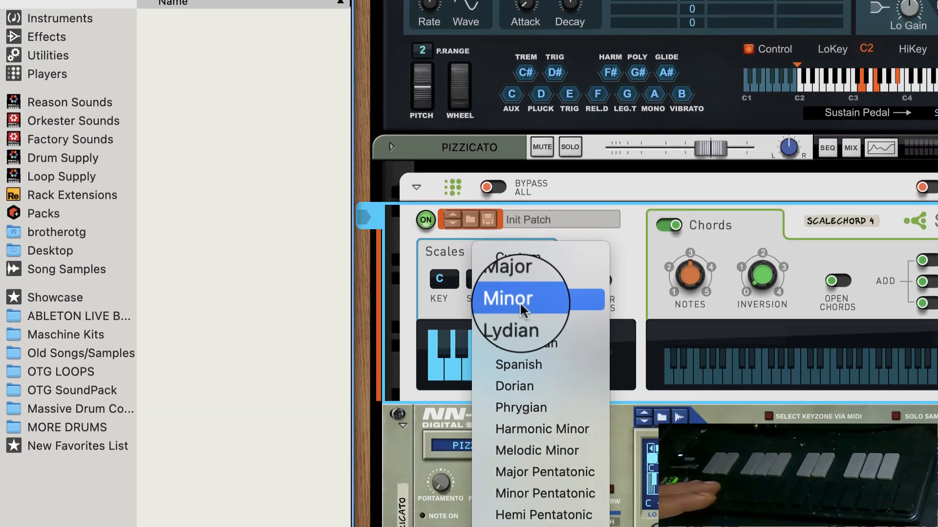
{"action": "left_click", "coordinate": [520, 302]}
{"action": "scroll", "coordinate": [733, 371], "scroll_direction": "down", "scroll_amount": 3}
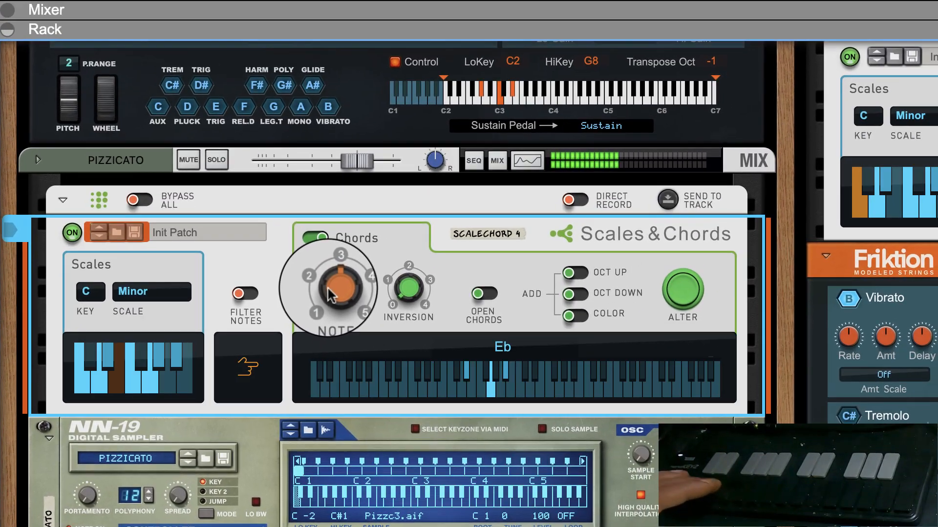
{"action": "left_click_drag", "start_coordinate": [484, 207], "coordinate": [487, 224]}
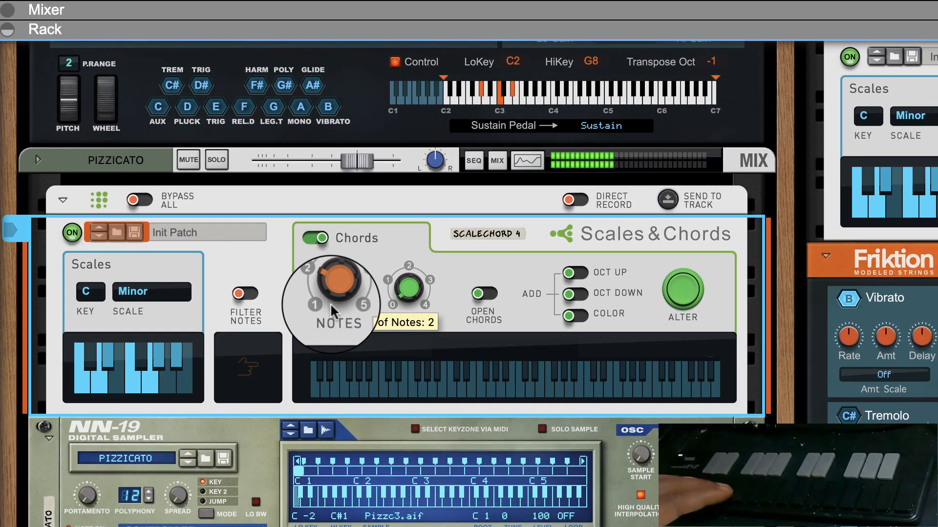
{"action": "left_click_drag", "start_coordinate": [332, 308], "coordinate": [335, 315]}
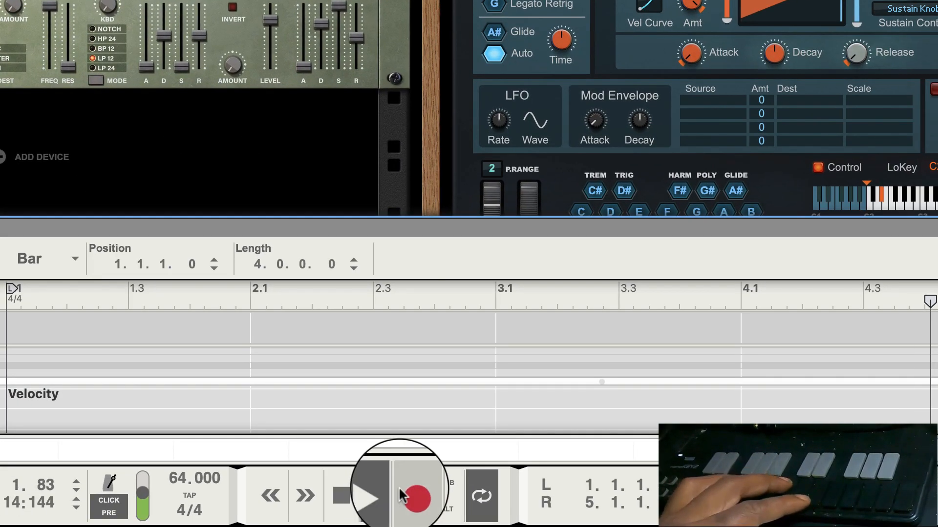
Record a plucked part over the four-bar loop on the PIZZICATO track, leaving playback looping.
{"action": "left_click", "coordinate": [399, 488]}
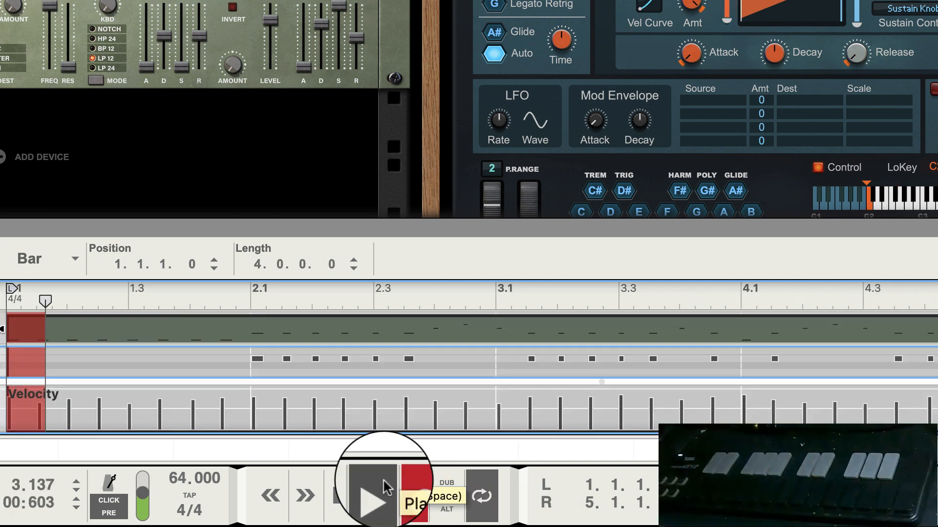
{"action": "left_click", "coordinate": [423, 493]}
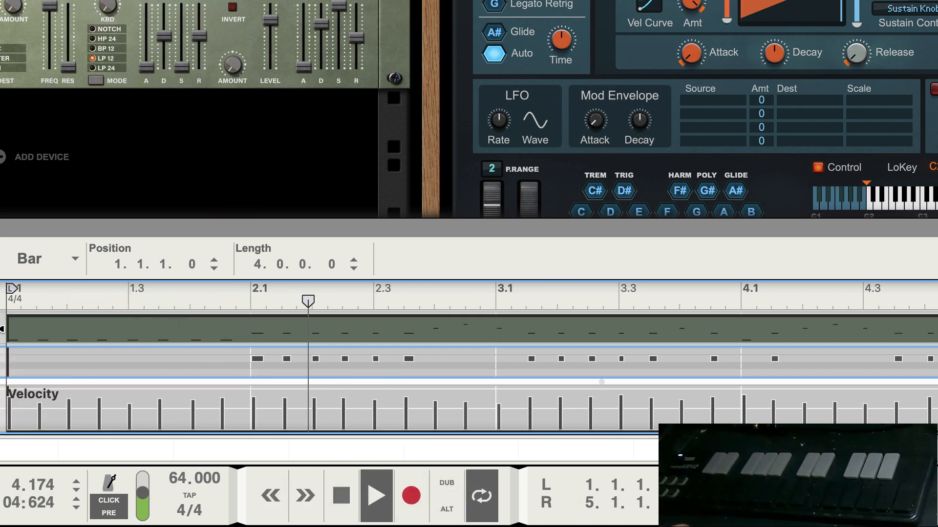
In the mixer, send the PIZZICATO channel to the ALL 1st Plate reverb with a raised send level, and lower its fader slightly.
{"action": "key", "text": "F5"}
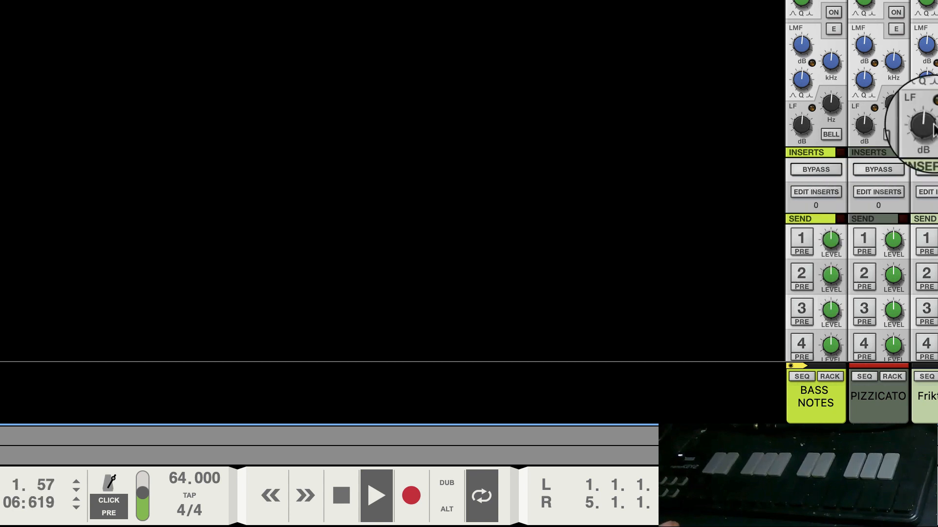
{"action": "scroll", "coordinate": [921, 126], "scroll_direction": "down", "scroll_amount": 5}
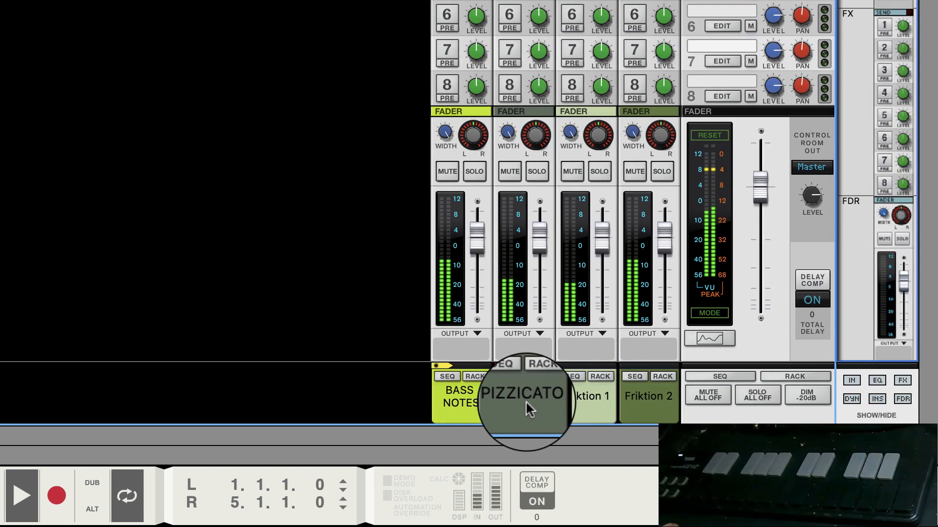
{"action": "left_click", "coordinate": [526, 401]}
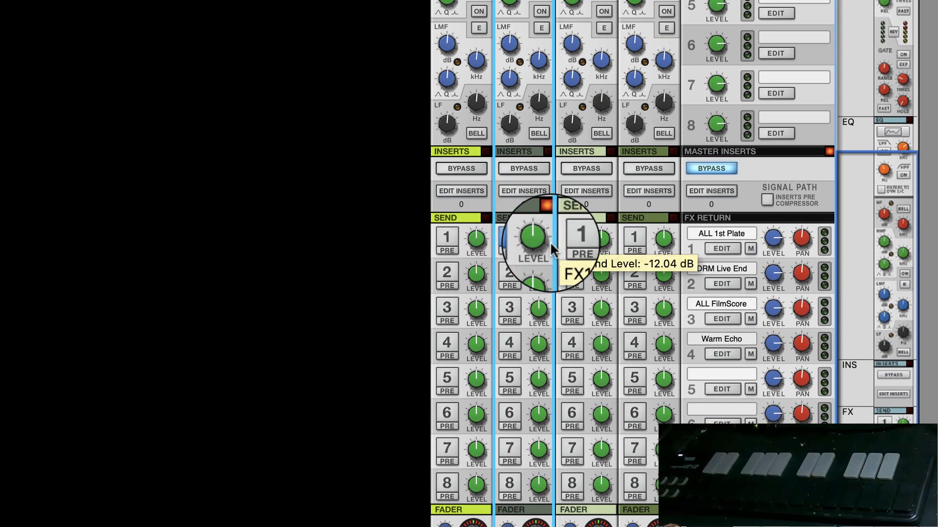
{"action": "left_click_drag", "start_coordinate": [537, 239], "coordinate": [529, 221]}
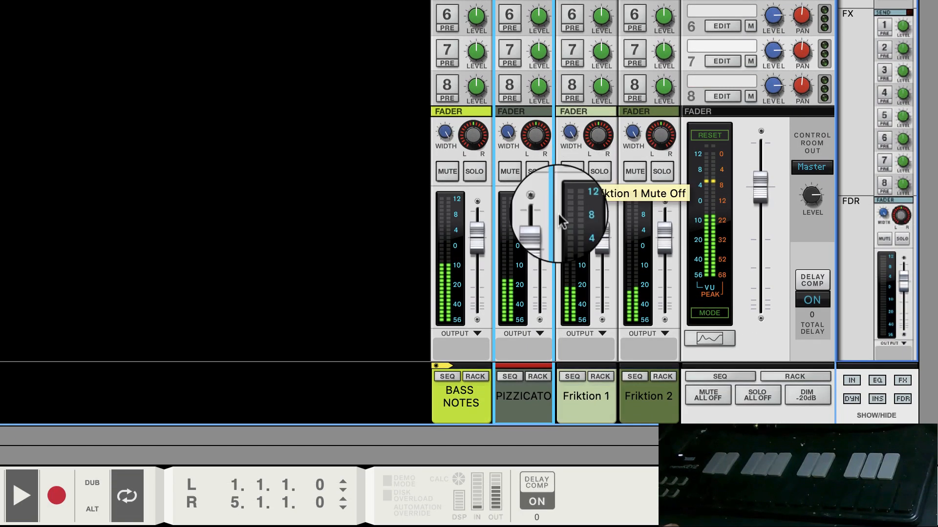
{"action": "left_click_drag", "start_coordinate": [537, 237], "coordinate": [540, 244]}
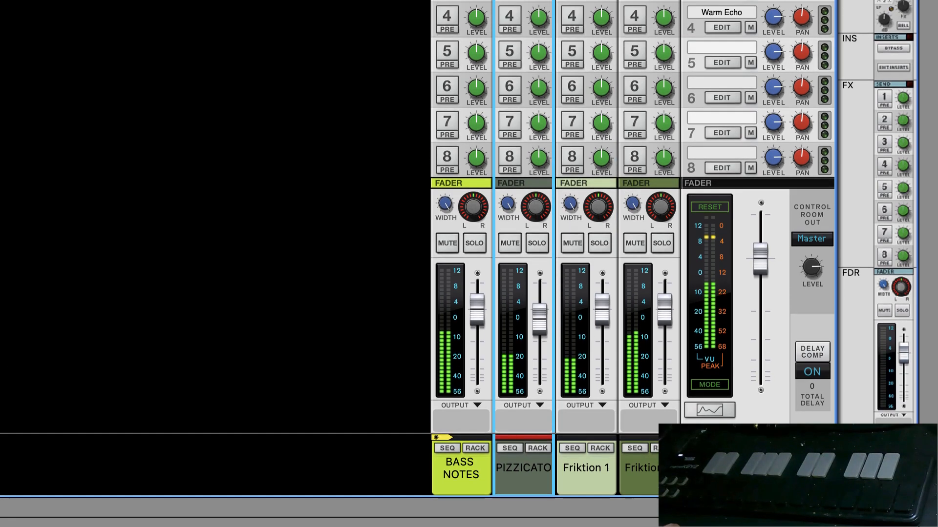
Send the Friktion 1 channel to the ALL 1st Plate reverb, adjust its send level, and lower its fader slightly.
{"action": "left_click", "coordinate": [573, 210]}
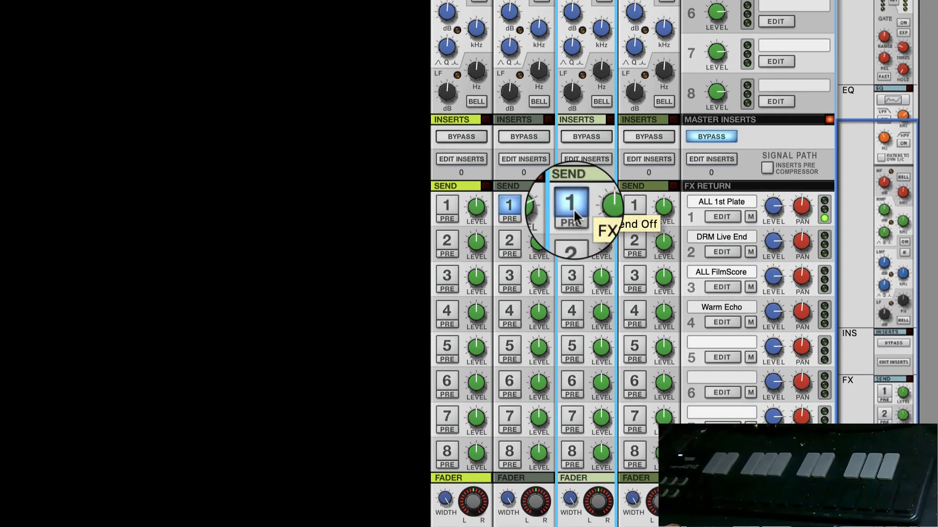
{"action": "left_click_drag", "start_coordinate": [602, 239], "coordinate": [576, 235]}
{"action": "left_click", "coordinate": [576, 236]}
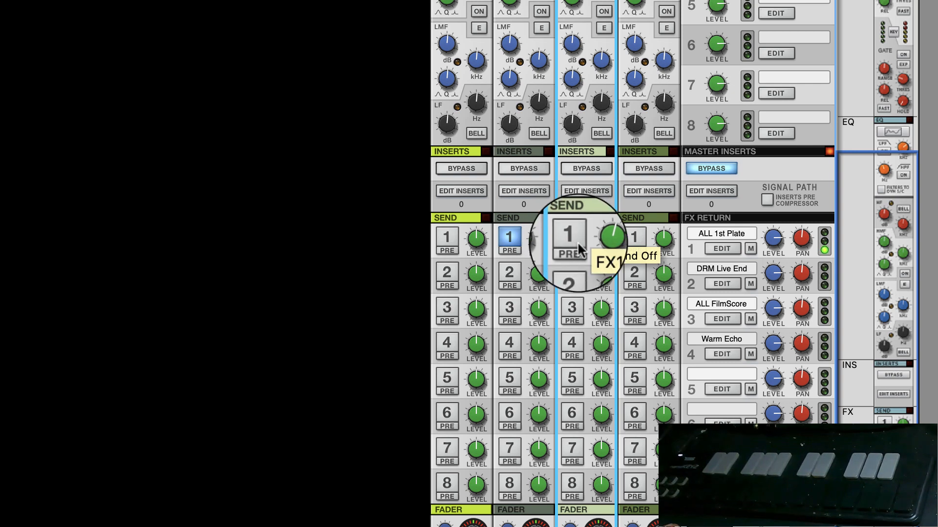
{"action": "left_click", "coordinate": [573, 236]}
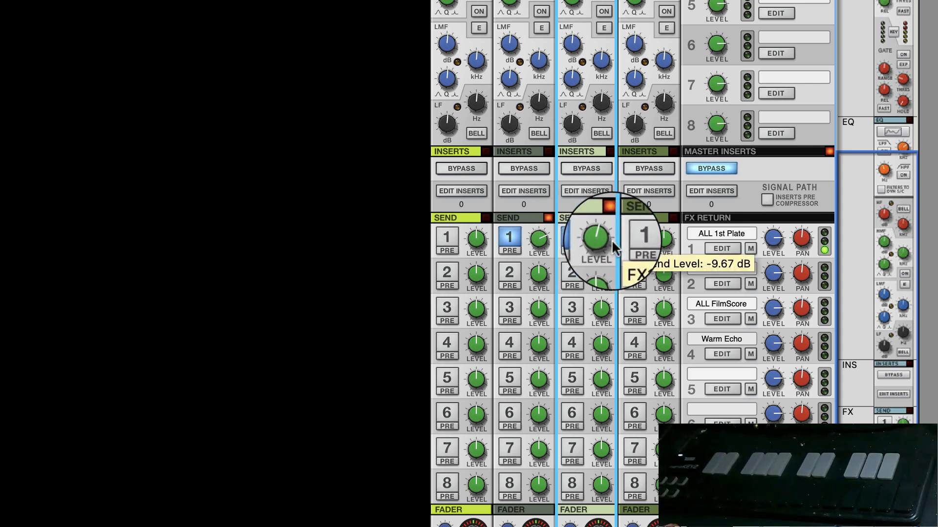
{"action": "mouse_move", "coordinate": [606, 239]}
{"action": "left_mouse_down"}
{"action": "mouse_move", "coordinate": [602, 226]}
{"action": "mouse_move", "coordinate": [606, 240]}
{"action": "left_mouse_up"}
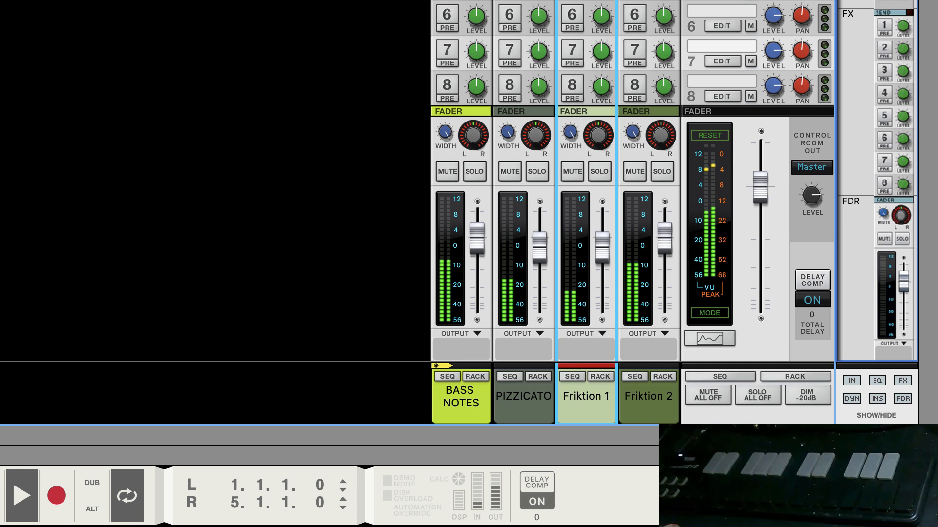
Balance the low parts by lowering the BASS NOTES fader to about -3.41 dB and readjusting the Friktion 2 fader.
{"action": "left_click_drag", "start_coordinate": [666, 238], "coordinate": [663, 254]}
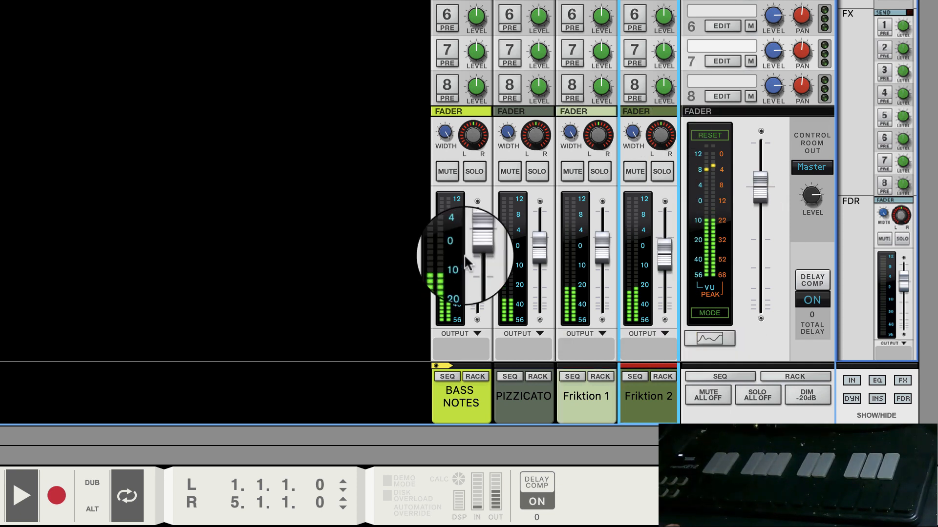
{"action": "left_click_drag", "start_coordinate": [478, 247], "coordinate": [480, 251]}
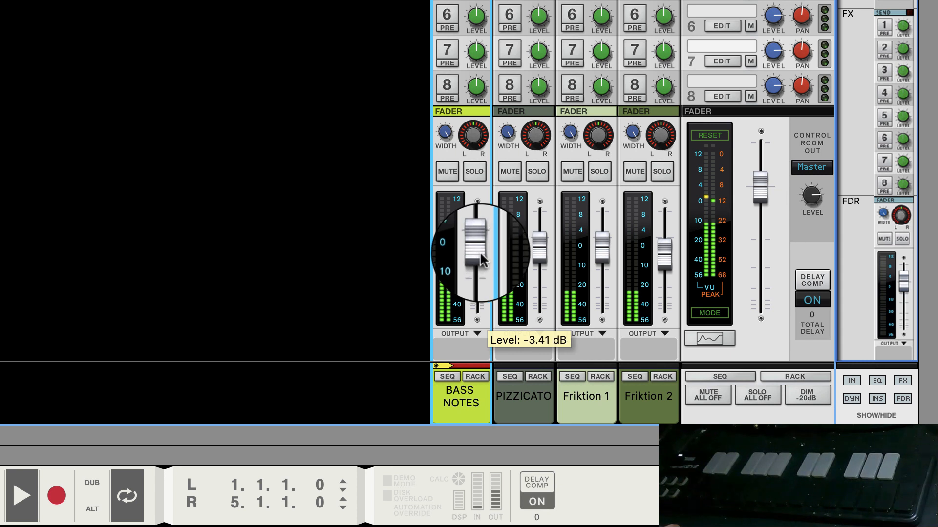
{"action": "left_click_drag", "start_coordinate": [664, 245], "coordinate": [660, 231]}
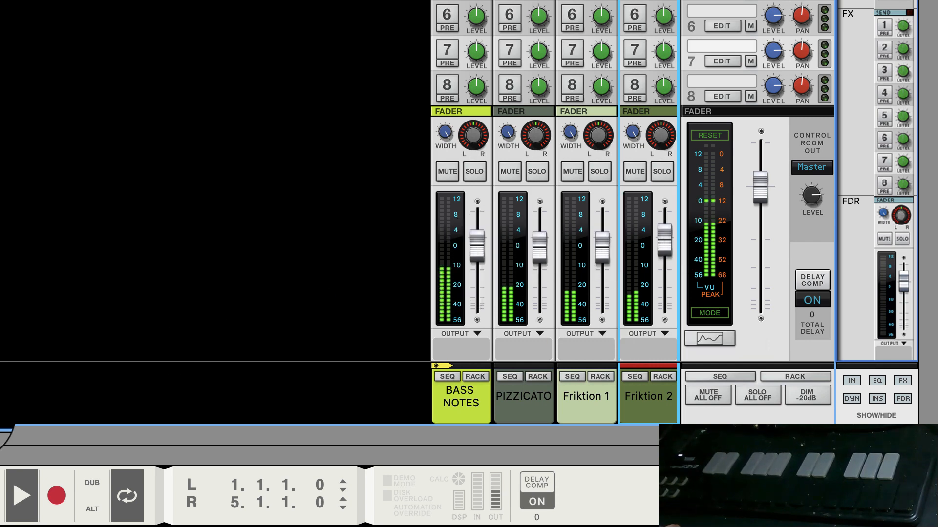
Return to the rack and add Dark Piano & 5th Pad.cmb from the Acoustic Piano folder of Reason Sounds as a new instrument.
{"action": "key", "text": "F6"}
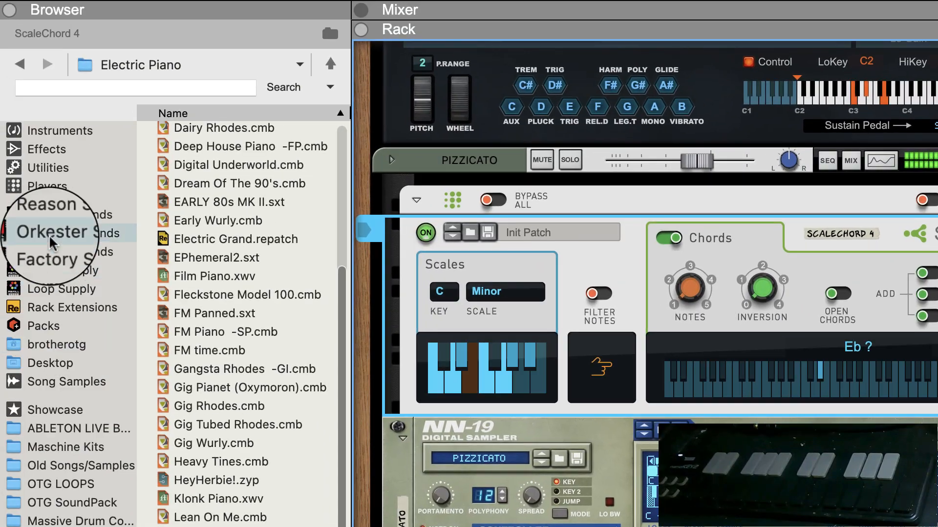
{"action": "left_click", "coordinate": [54, 214]}
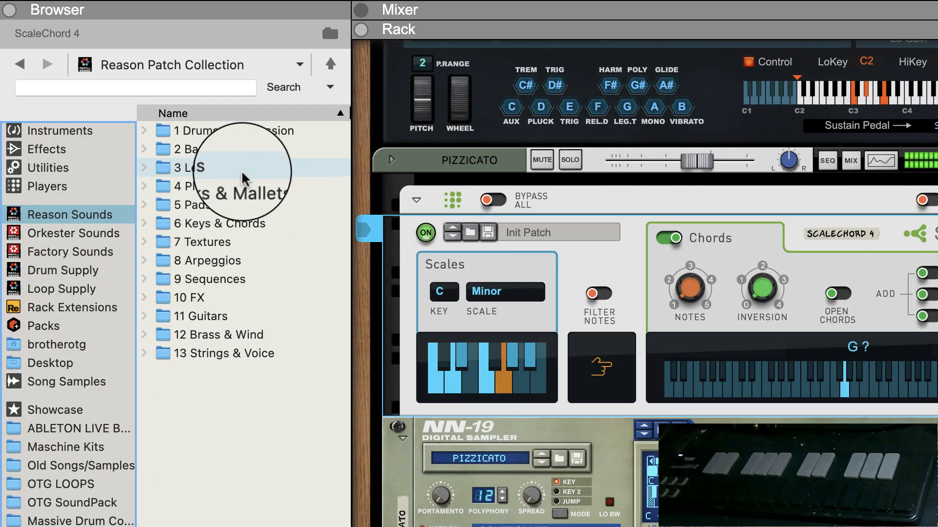
{"action": "double_click", "coordinate": [195, 224]}
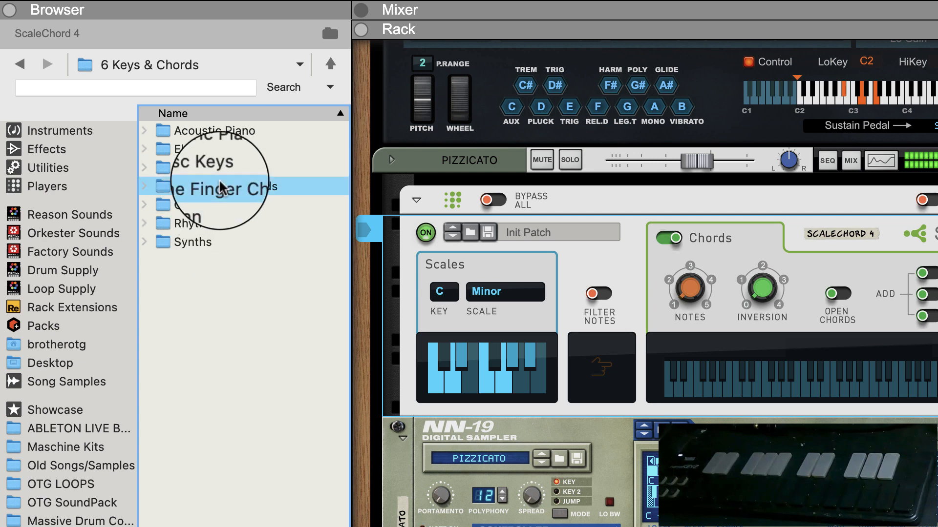
{"action": "double_click", "coordinate": [214, 130]}
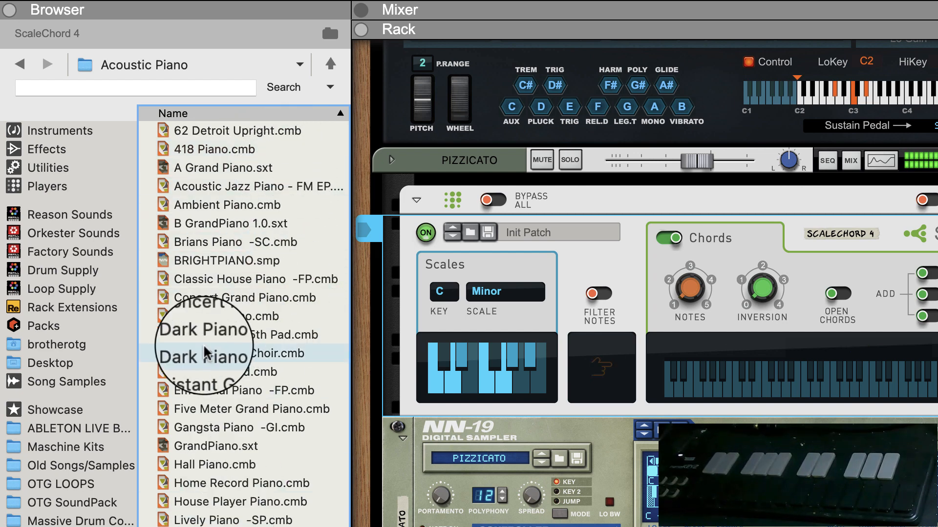
{"action": "left_click_drag", "start_coordinate": [199, 338], "coordinate": [642, 368]}
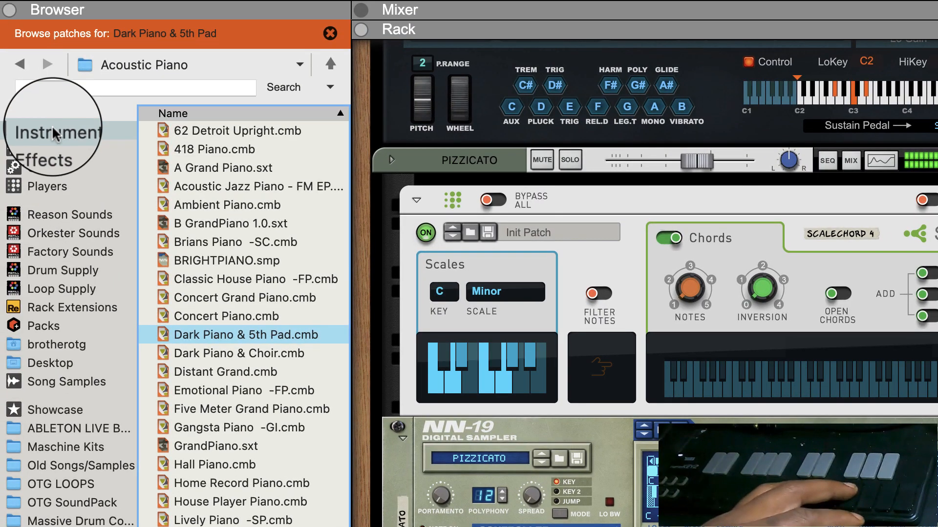
Add a Scales & Chords player to the Dark Piano & 5th Pad instrument and set its scale to Minor.
{"action": "left_click", "coordinate": [51, 129]}
{"action": "left_click", "coordinate": [26, 185]}
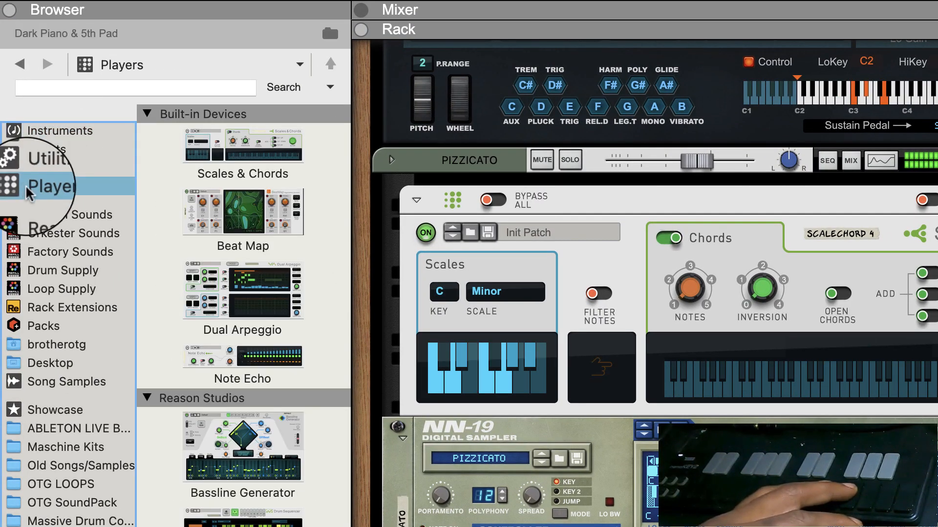
{"action": "left_click_drag", "start_coordinate": [238, 167], "coordinate": [623, 356]}
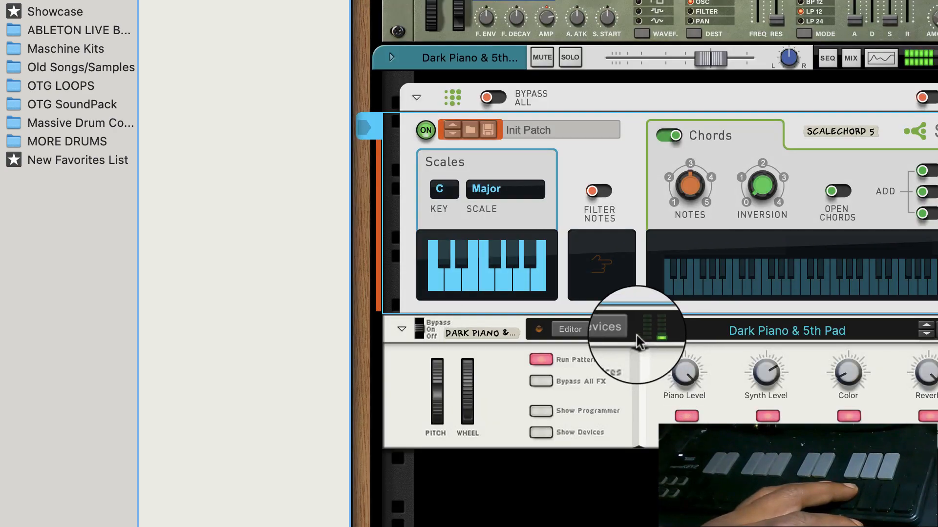
{"action": "left_click", "coordinate": [488, 191]}
{"action": "left_click", "coordinate": [508, 220]}
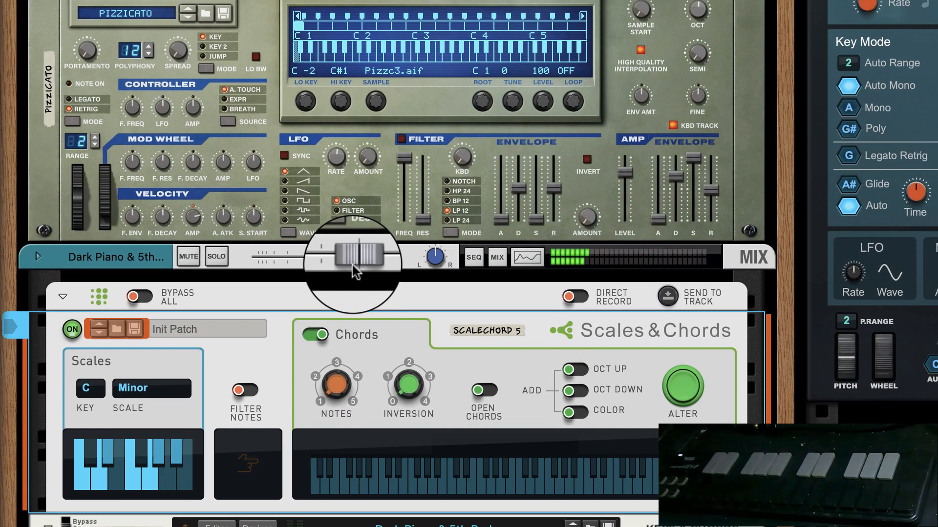
Lower the Dark Piano & 5th Pad mix channel level to about -12.6 dB.
{"action": "left_click_drag", "start_coordinate": [258, 160], "coordinate": [245, 161]}
{"action": "left_click_drag", "start_coordinate": [338, 261], "coordinate": [314, 256]}
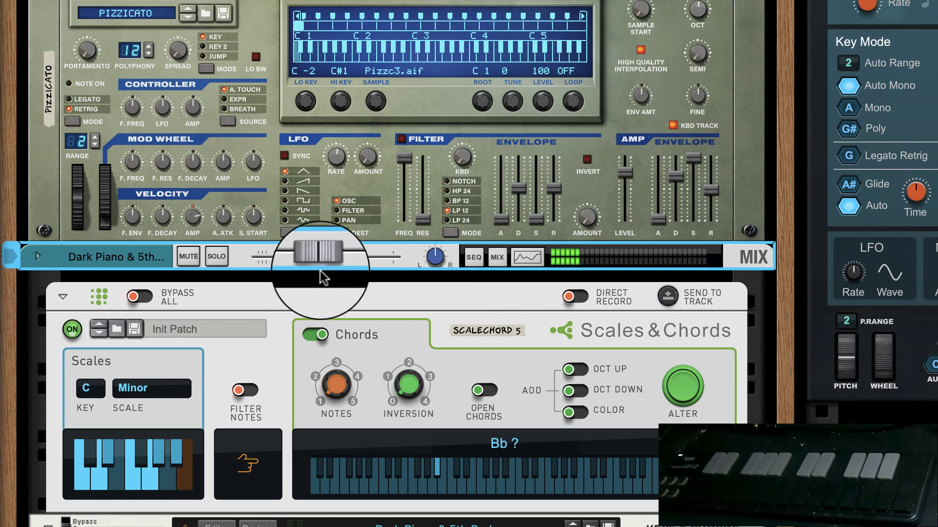
{"action": "mouse_move", "coordinate": [321, 257]}
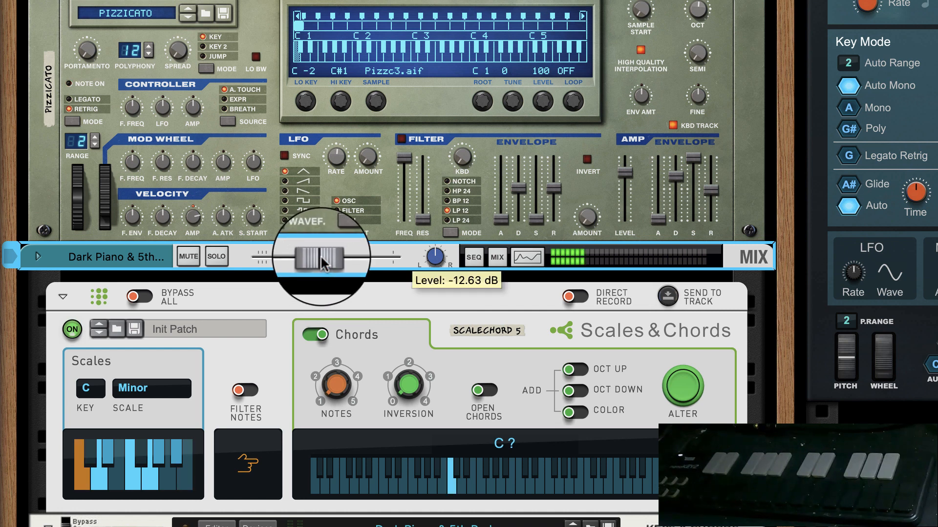
{"action": "left_click_drag", "start_coordinate": [322, 264], "coordinate": [325, 258]}
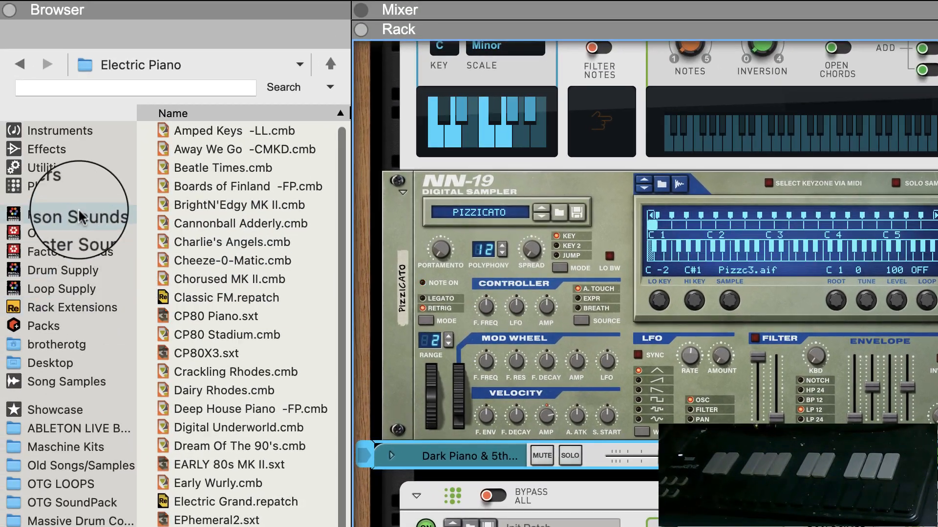
Add Concert Grand Piano.cmb from the Acoustic Piano folder of Reason Sounds to the rack as a new instrument.
{"action": "left_click", "coordinate": [76, 216]}
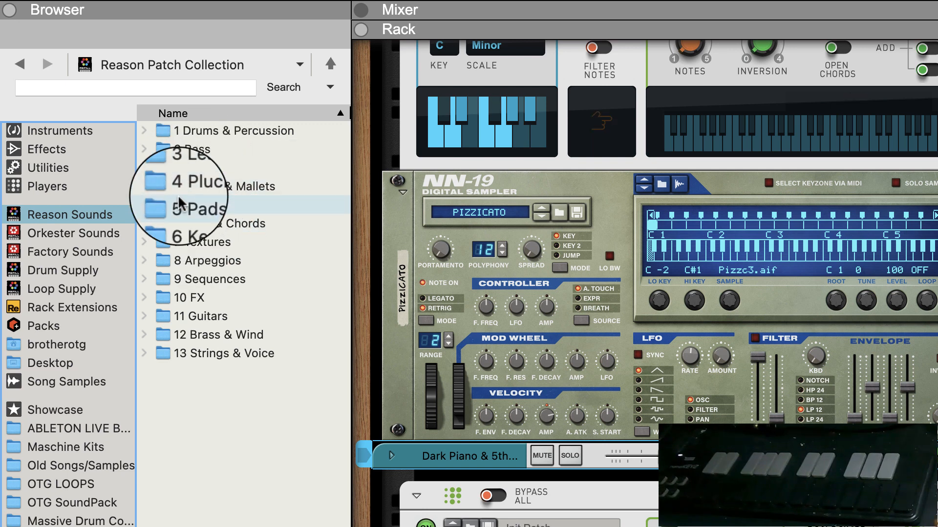
{"action": "left_click", "coordinate": [197, 224]}
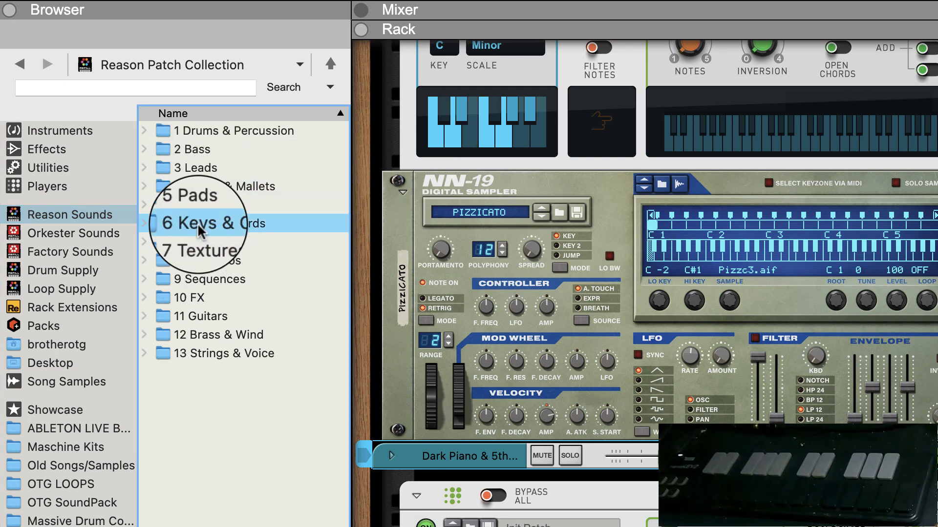
{"action": "double_click", "coordinate": [198, 224]}
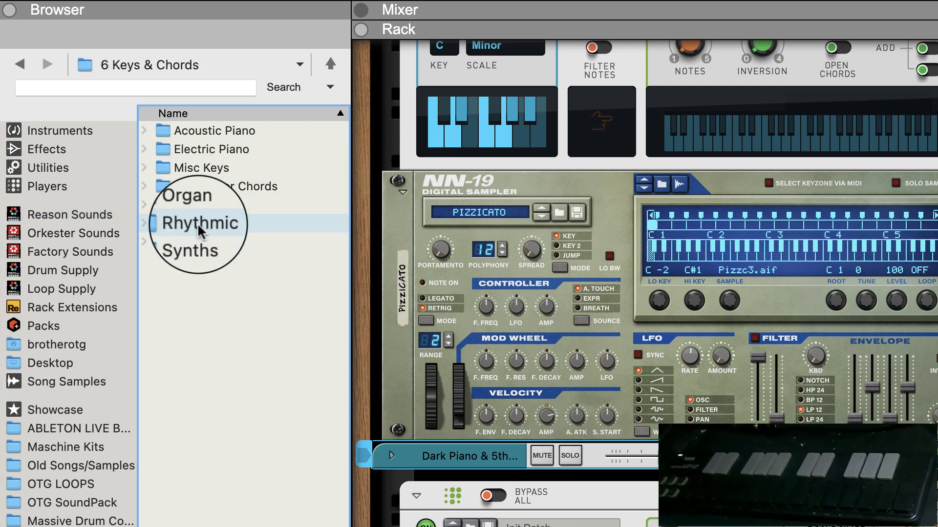
{"action": "double_click", "coordinate": [218, 129]}
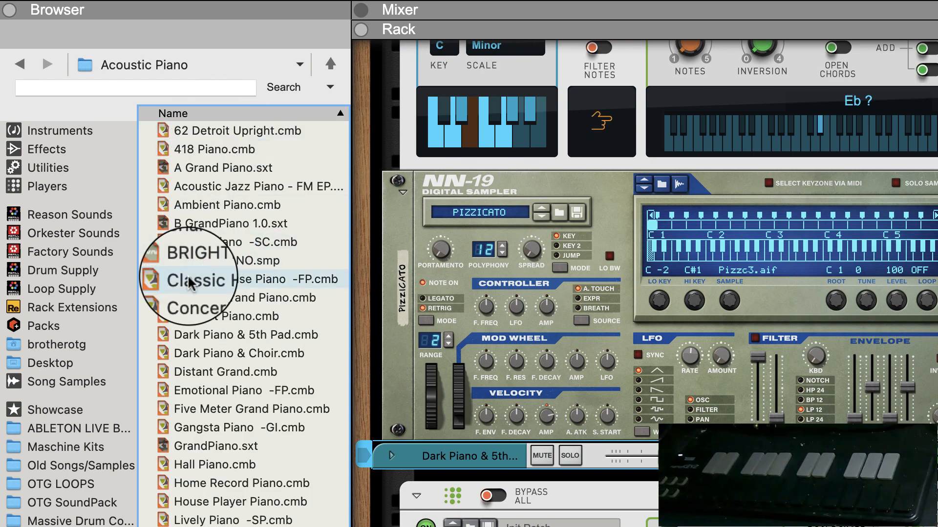
{"action": "left_click_drag", "start_coordinate": [196, 300], "coordinate": [532, 345]}
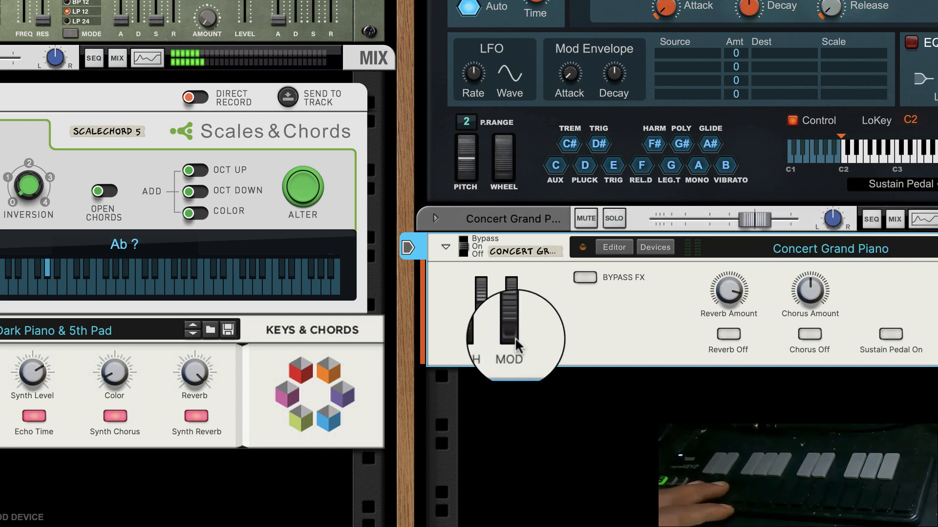
Add a Scales & Chords player to the Concert Grand Piano and set its scale to Minor.
{"action": "mouse_move", "coordinate": [510, 344]}
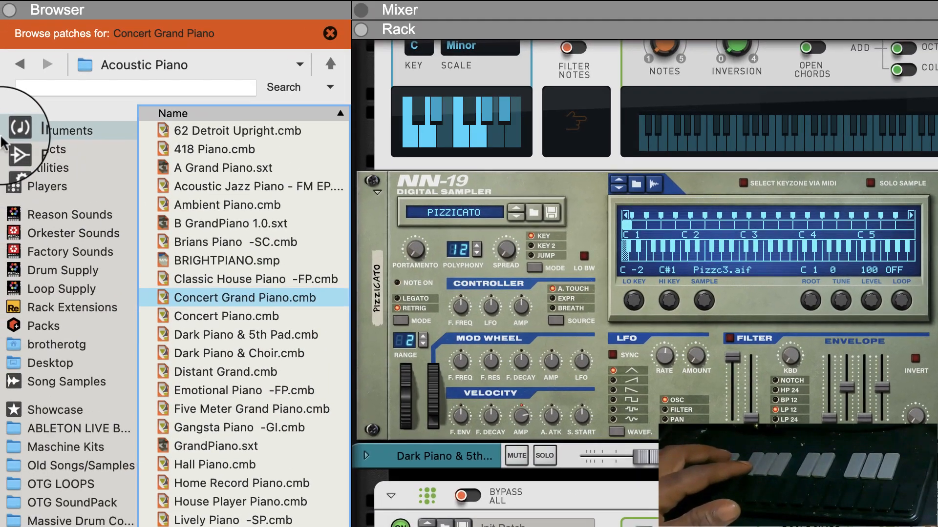
{"action": "left_click", "coordinate": [45, 188]}
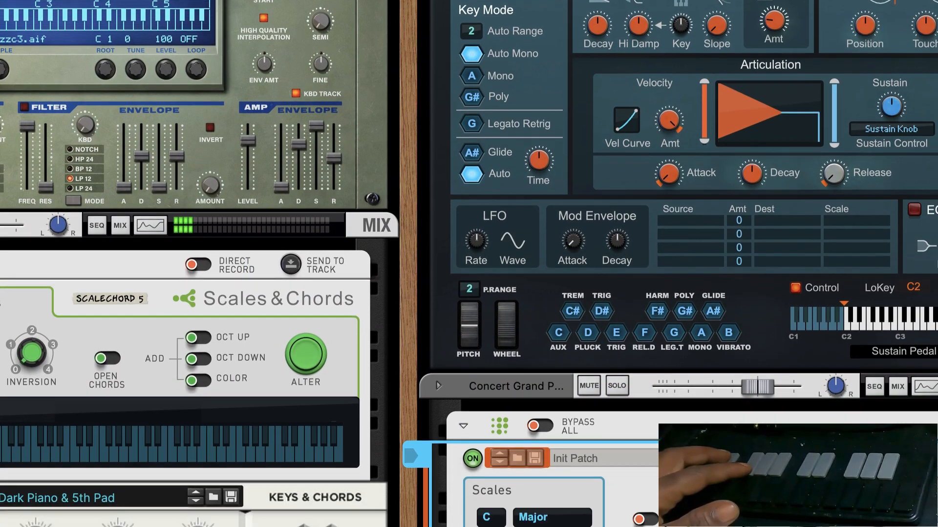
{"action": "left_click", "coordinate": [547, 229]}
{"action": "left_click", "coordinate": [567, 250]}
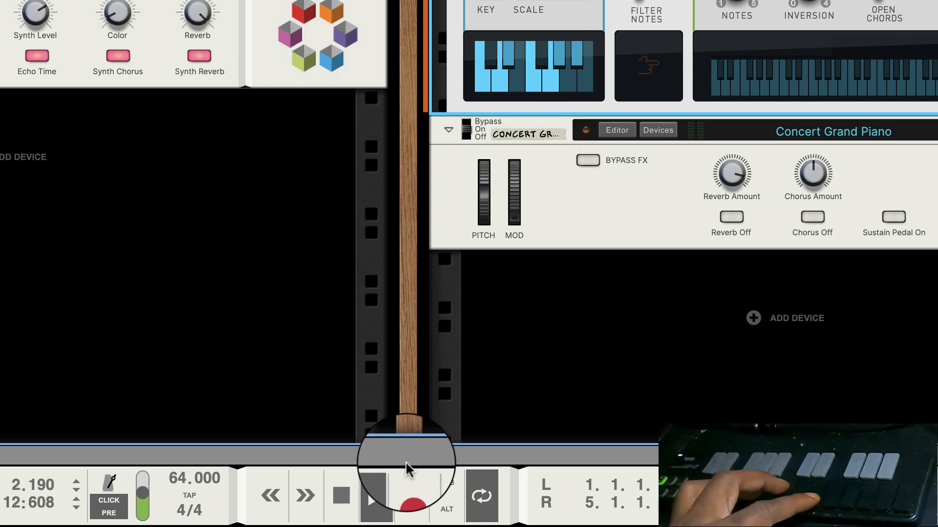
Record a piano melody over the four-bar loop on the Concert Grand Piano track, then show the sequencer and enlarge its area.
{"action": "left_click", "coordinate": [412, 492]}
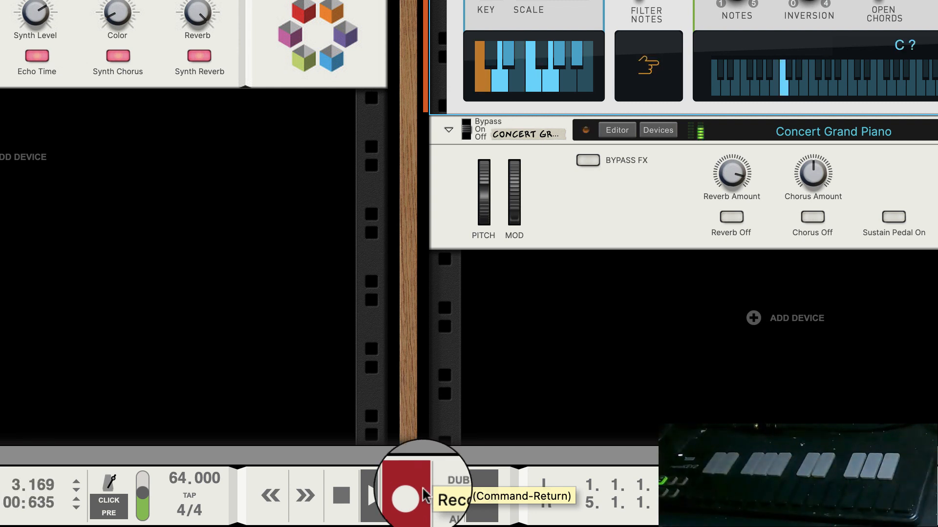
{"action": "left_click", "coordinate": [404, 508]}
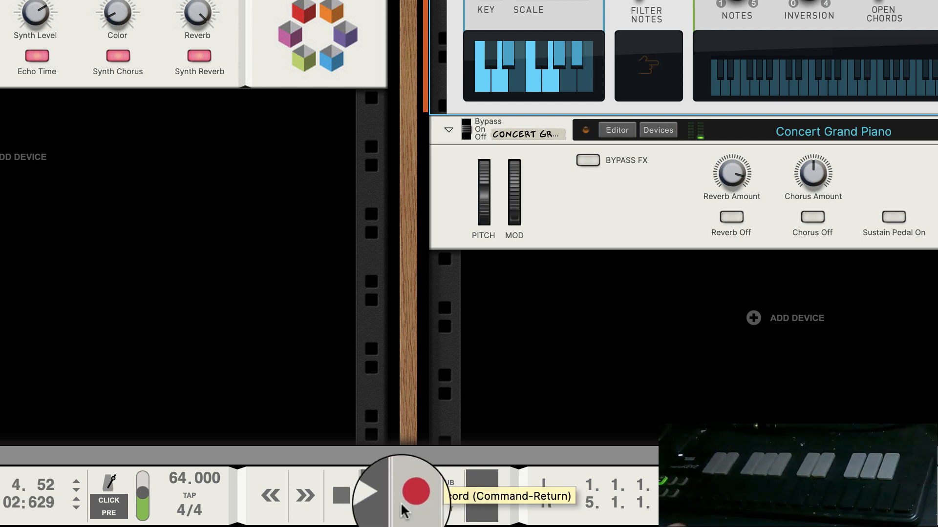
{"action": "key", "text": "F7"}
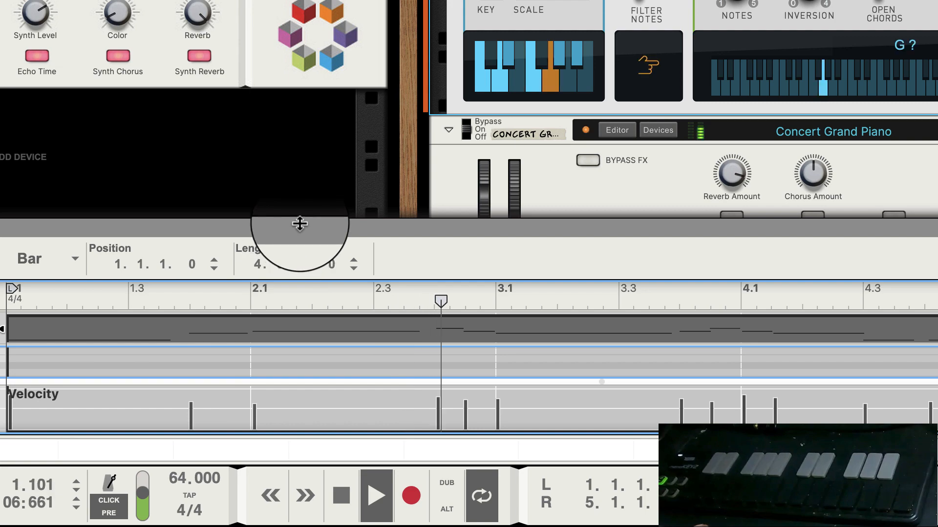
{"action": "left_click_drag", "start_coordinate": [299, 225], "coordinate": [299, 0]}
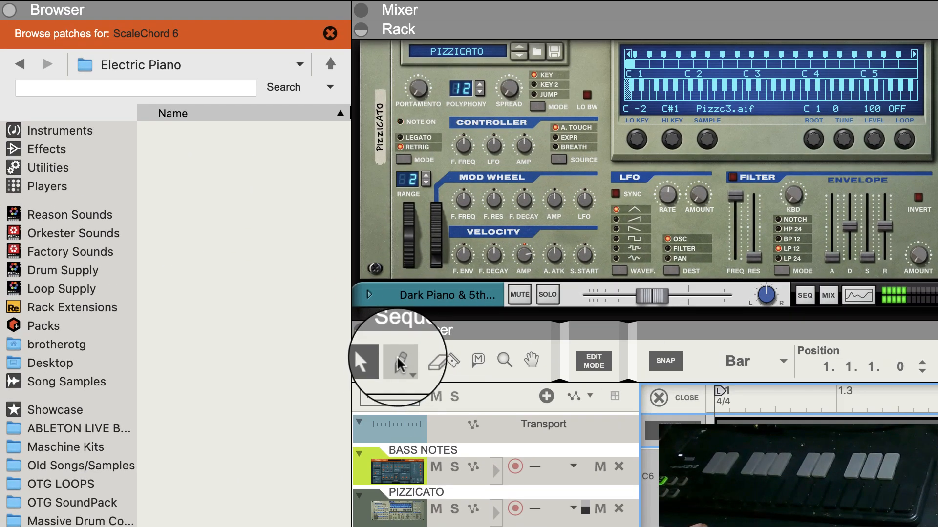
Redraw the note velocities of the Concert Grand Piano clip with the Pencil tool, lowering the second and third notes the most.
{"action": "left_click", "coordinate": [398, 362]}
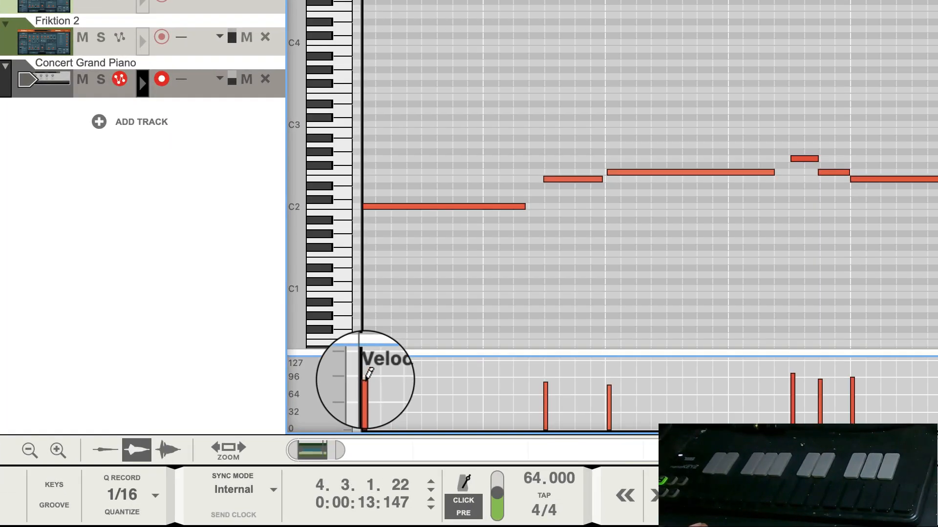
{"action": "mouse_move", "coordinate": [369, 374]}
{"action": "left_mouse_down"}
{"action": "mouse_move", "coordinate": [638, 398]}
{"action": "mouse_move", "coordinate": [755, 379]}
{"action": "mouse_move", "coordinate": [935, 386]}
{"action": "left_mouse_up"}
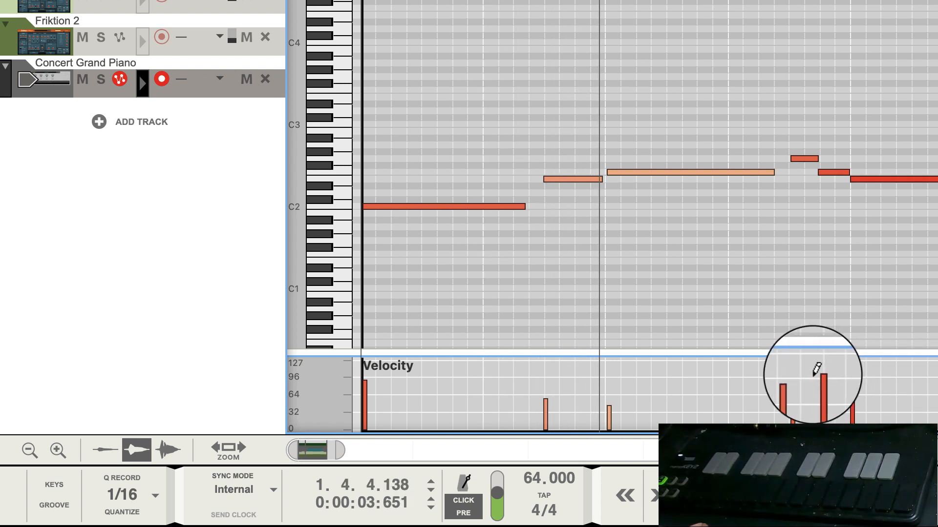
{"action": "left_click_drag", "start_coordinate": [785, 384], "coordinate": [861, 382]}
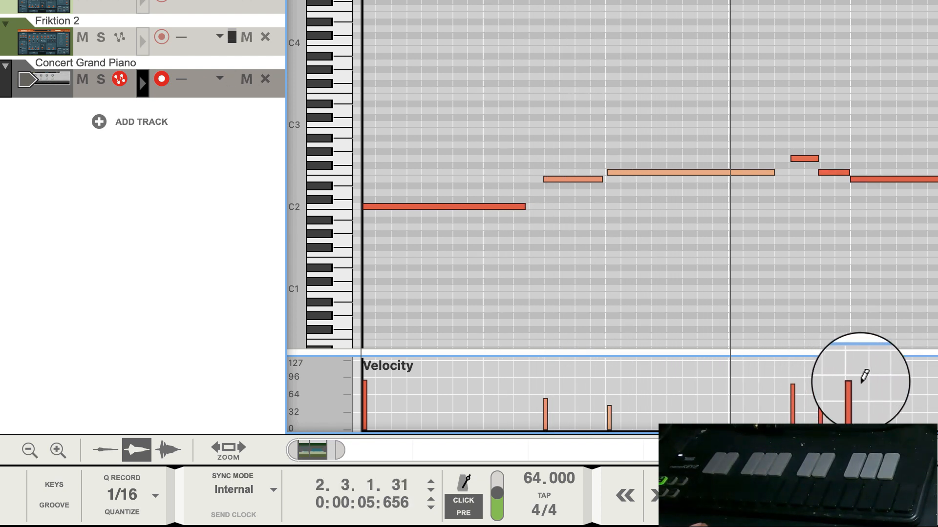
{"action": "left_click_drag", "start_coordinate": [635, 373], "coordinate": [536, 377]}
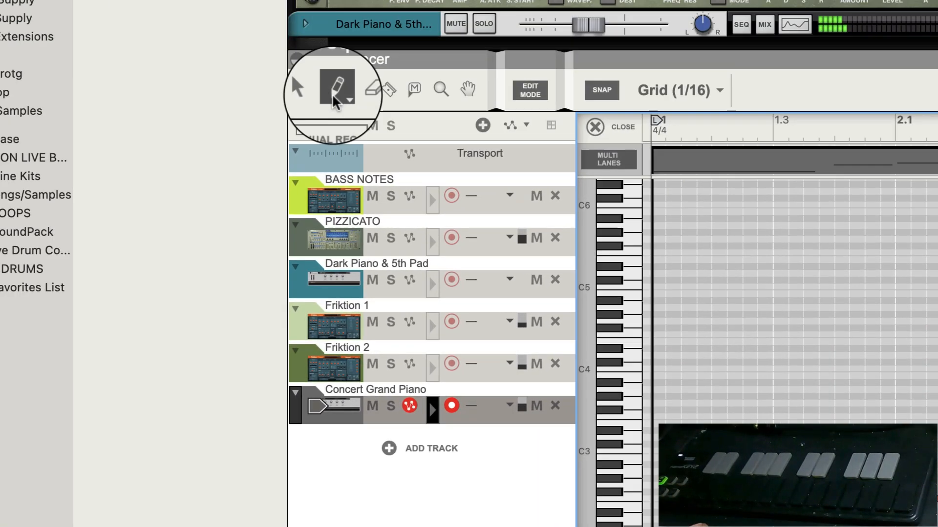
{"action": "left_click", "coordinate": [333, 97]}
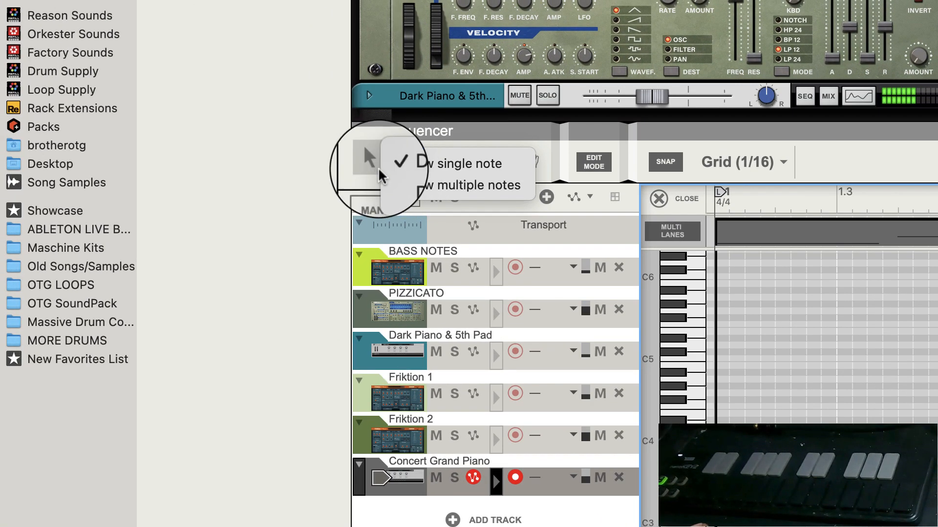
{"action": "left_click", "coordinate": [340, 192]}
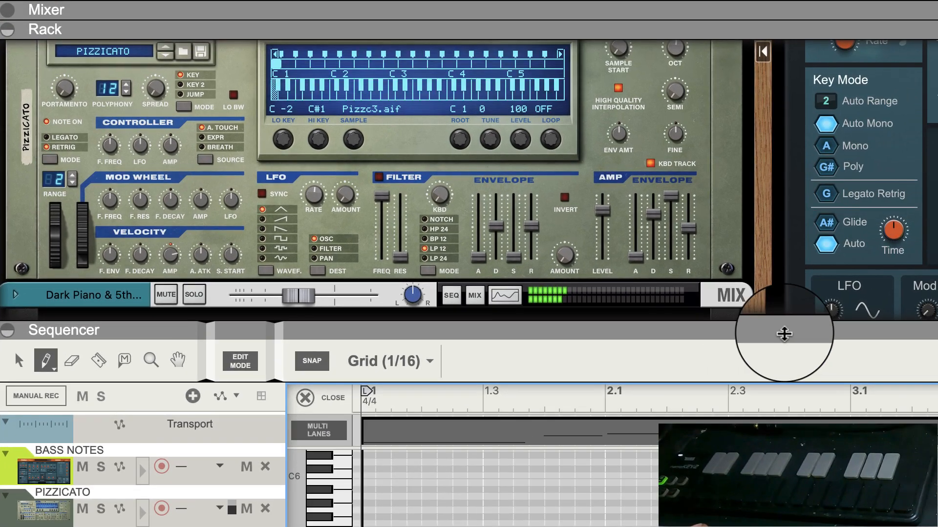
Give the rack more room, lower the Concert Grand Piano mix channel level to about -5.1 dB, and pencil in its velocity lane.
{"action": "left_click_drag", "start_coordinate": [785, 335], "coordinate": [785, 522]}
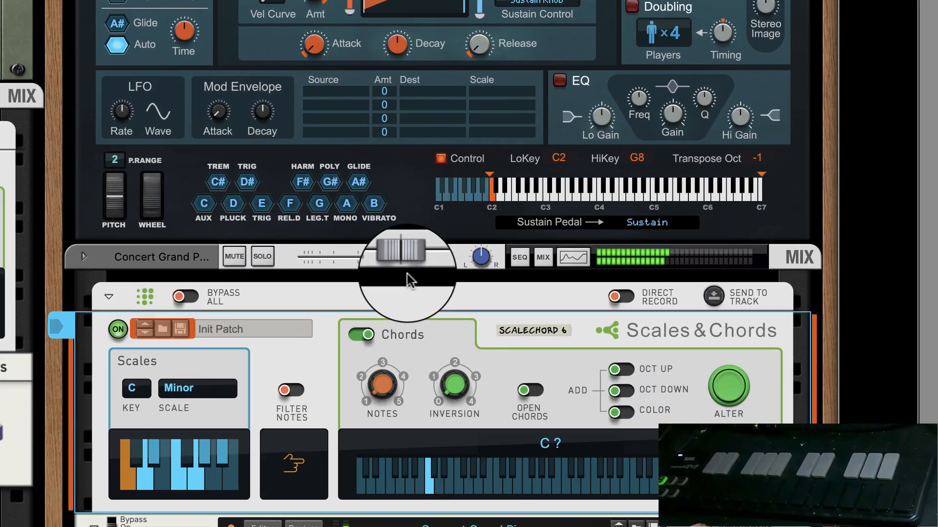
{"action": "left_click_drag", "start_coordinate": [403, 269], "coordinate": [380, 259]}
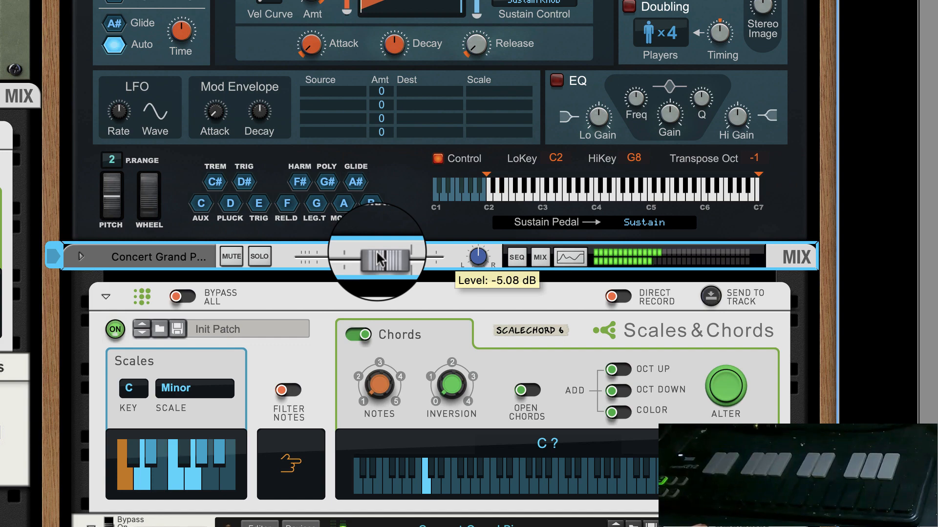
{"action": "scroll", "coordinate": [360, 254], "scroll_direction": "down", "scroll_amount": 5}
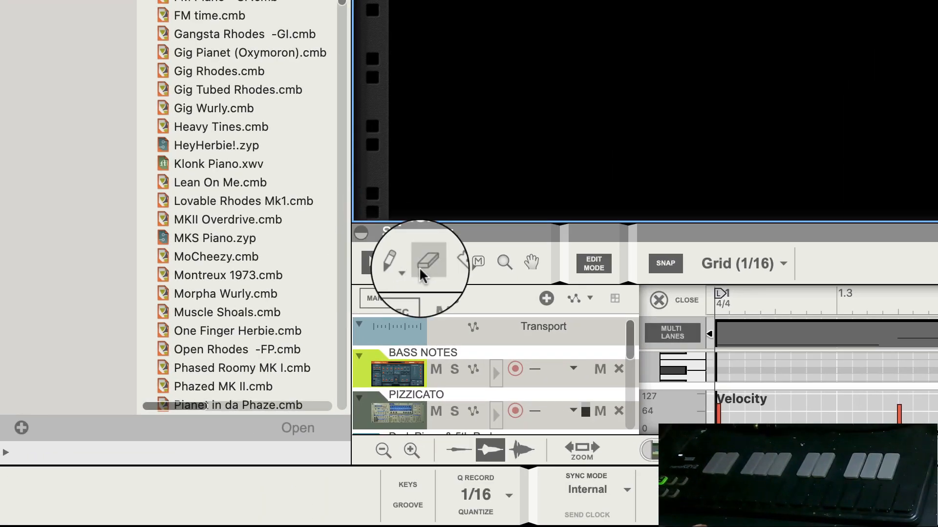
{"action": "left_click", "coordinate": [389, 262]}
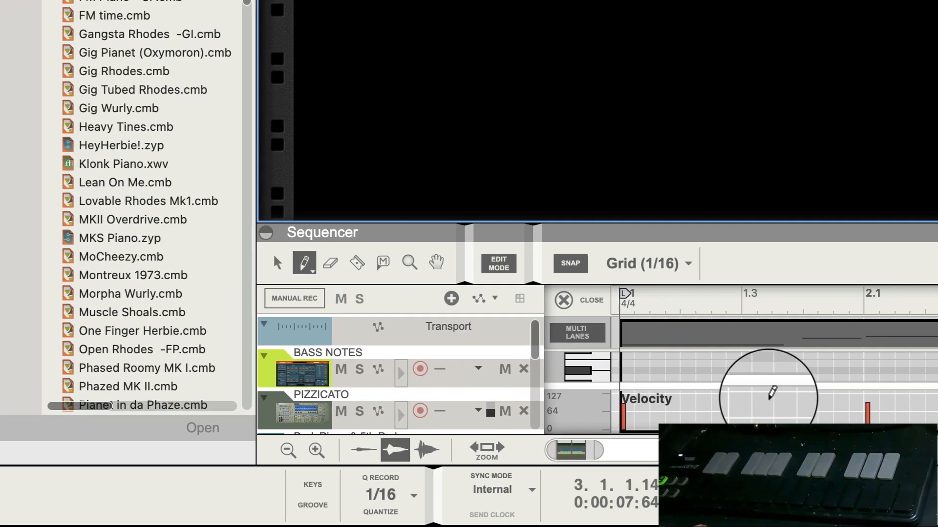
{"action": "left_click", "coordinate": [805, 399]}
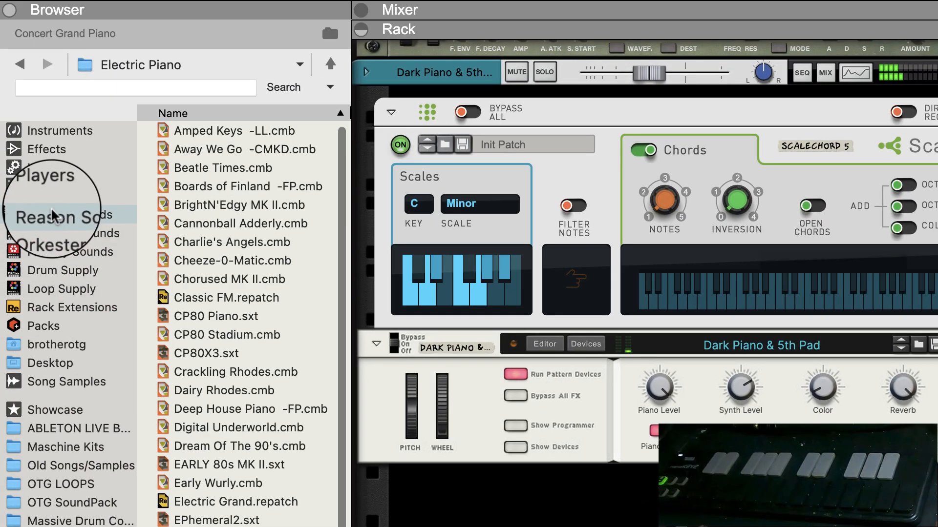
Browse the patches in the 10 FX folder of Reason Sounds.
{"action": "left_click", "coordinate": [53, 215]}
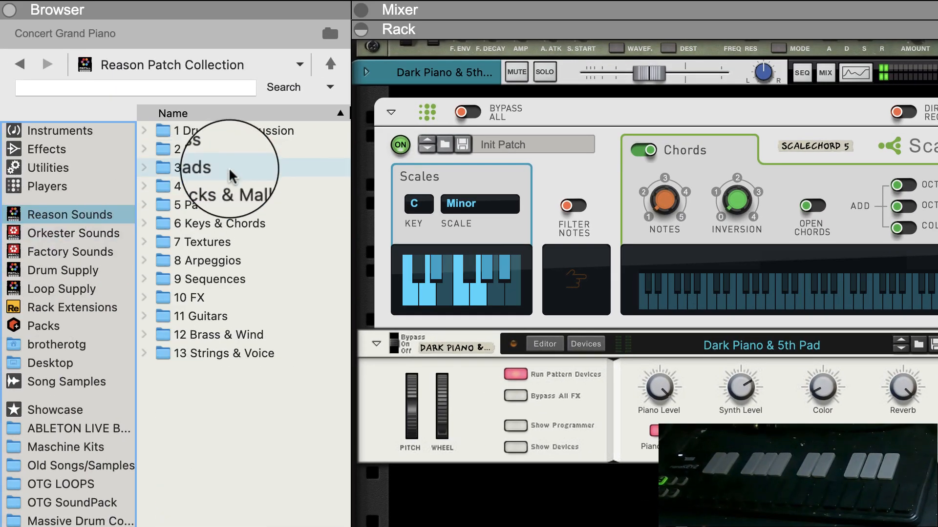
{"action": "left_click", "coordinate": [165, 230]}
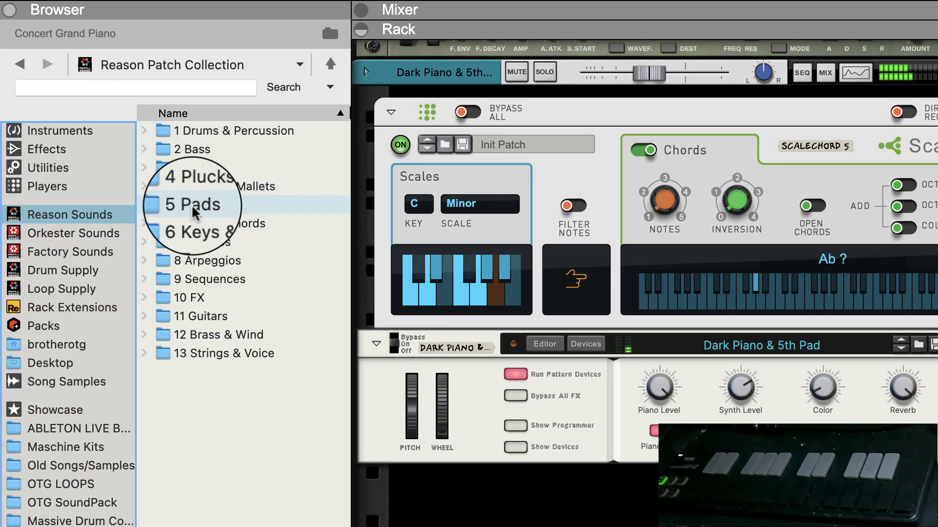
{"action": "double_click", "coordinate": [201, 299]}
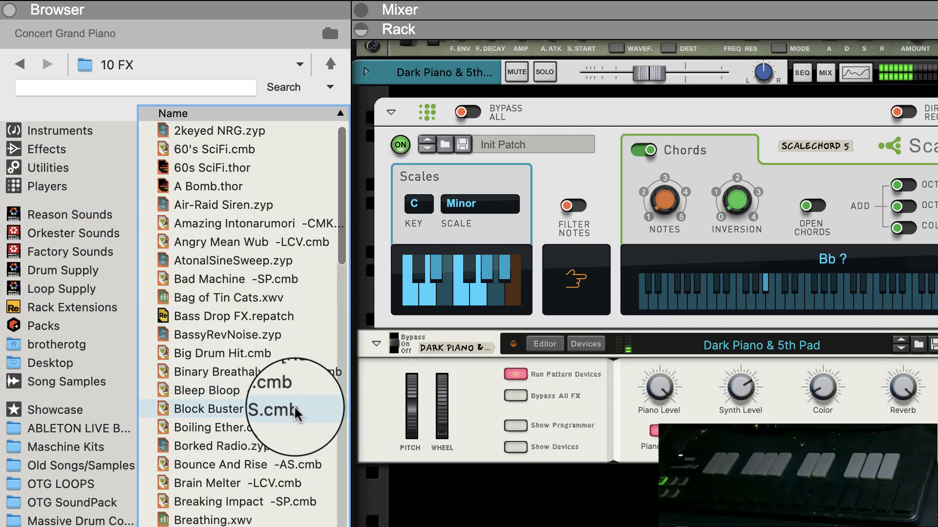
{"action": "scroll", "coordinate": [302, 394], "scroll_direction": "down", "scroll_amount": 1}
{"action": "scroll", "coordinate": [293, 396], "scroll_direction": "down", "scroll_amount": 20}
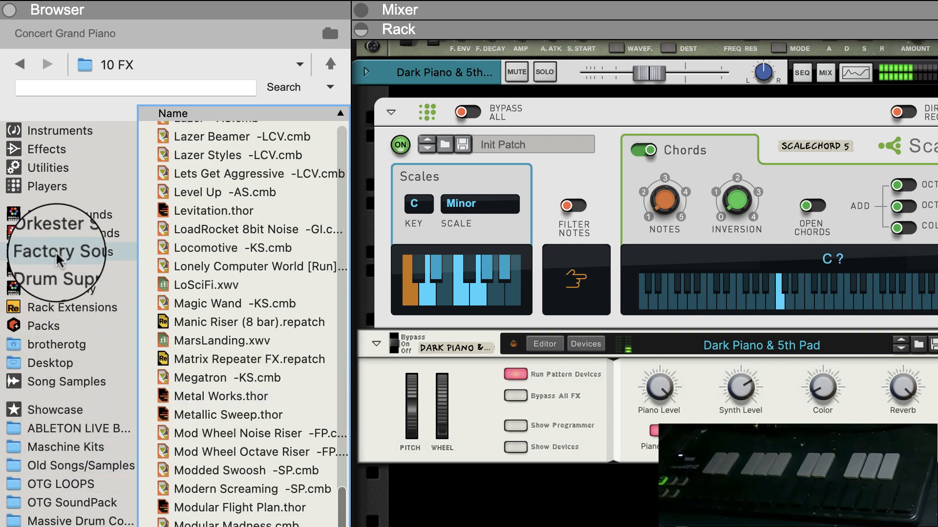
Add the Tubular Dusk patch from the Bells folder of Plucks & Mallets as a new instrument and lower its mix level slightly.
{"action": "left_click", "coordinate": [54, 215]}
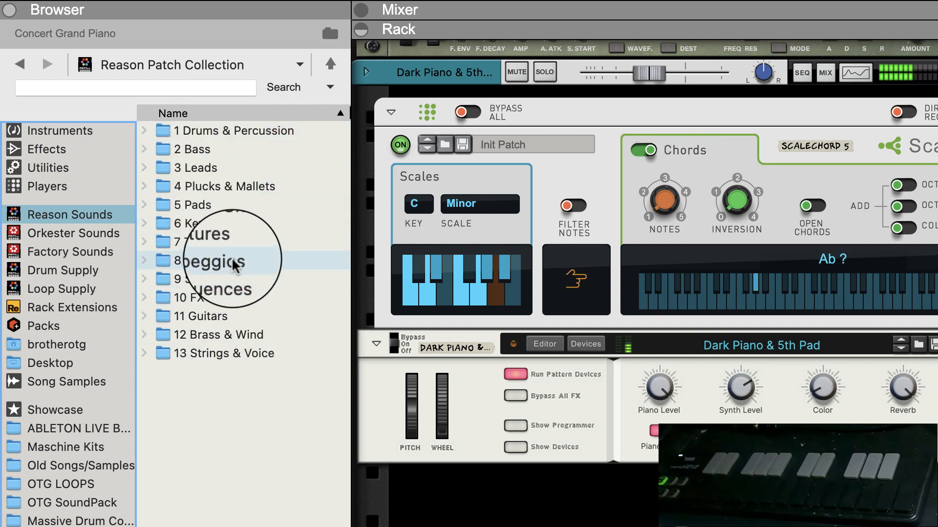
{"action": "double_click", "coordinate": [230, 188]}
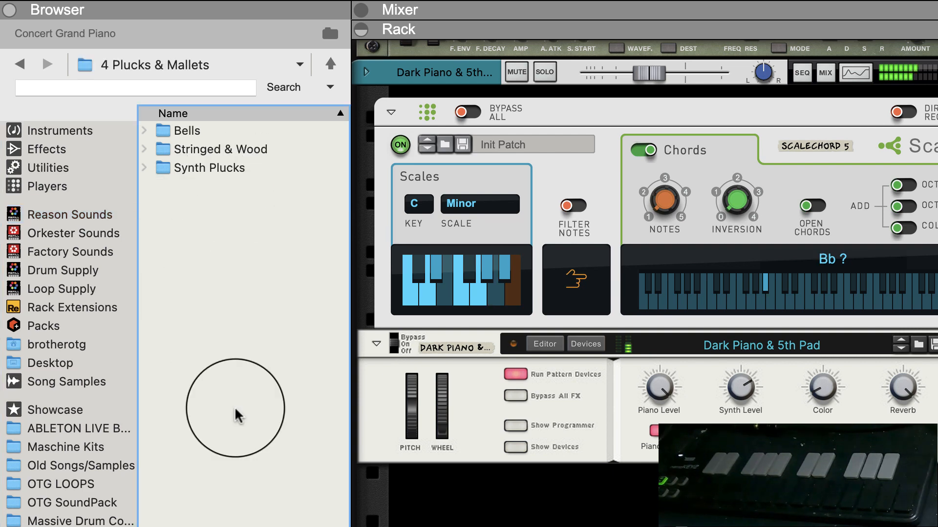
{"action": "double_click", "coordinate": [202, 139]}
{"action": "scroll", "coordinate": [200, 513], "scroll_direction": "down", "scroll_amount": 3}
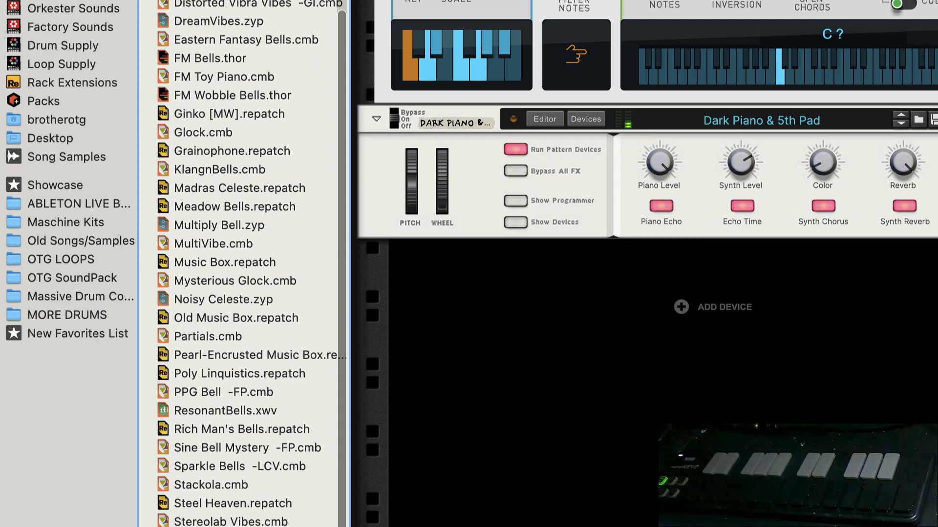
{"action": "left_click_drag", "start_coordinate": [222, 441], "coordinate": [592, 227]}
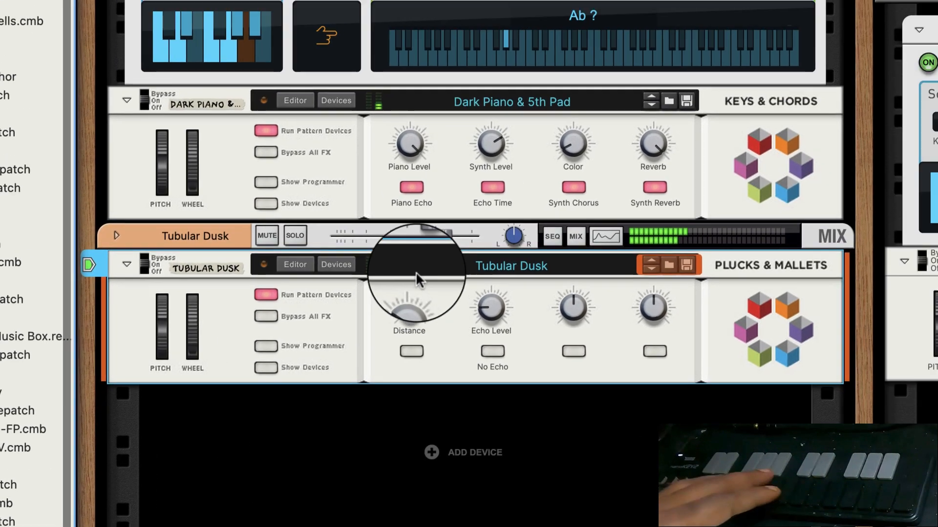
{"action": "left_click_drag", "start_coordinate": [423, 235], "coordinate": [416, 236]}
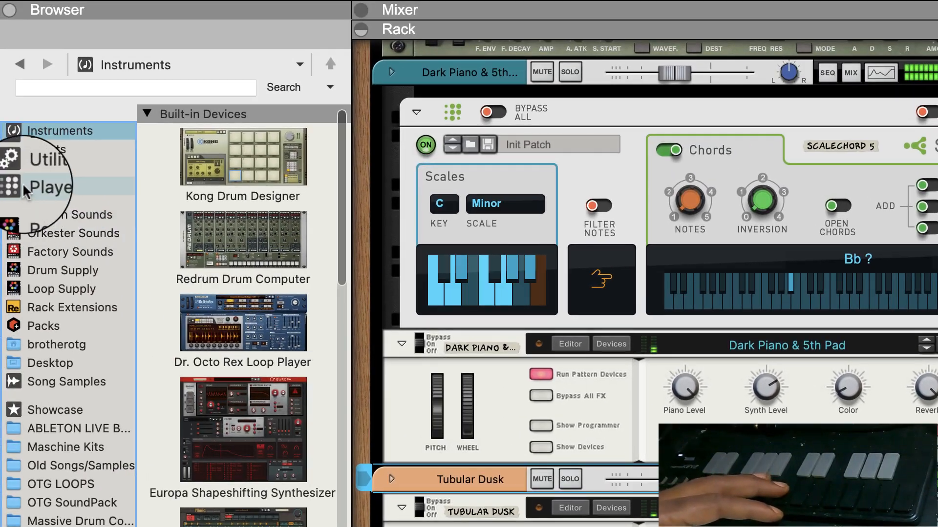
Add a Scales & Chords player to the Tubular Dusk instrument and set its scale to Minor.
{"action": "left_click", "coordinate": [23, 184]}
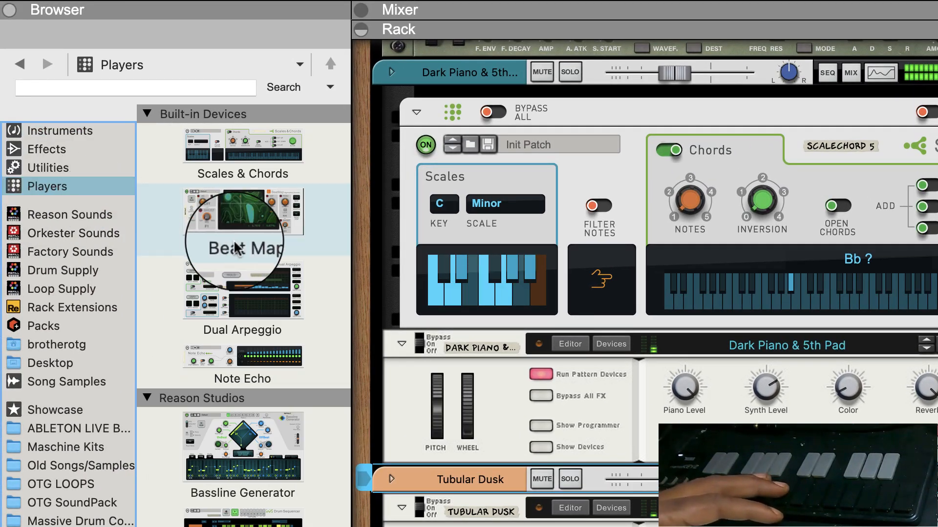
{"action": "left_click_drag", "start_coordinate": [235, 161], "coordinate": [589, 333]}
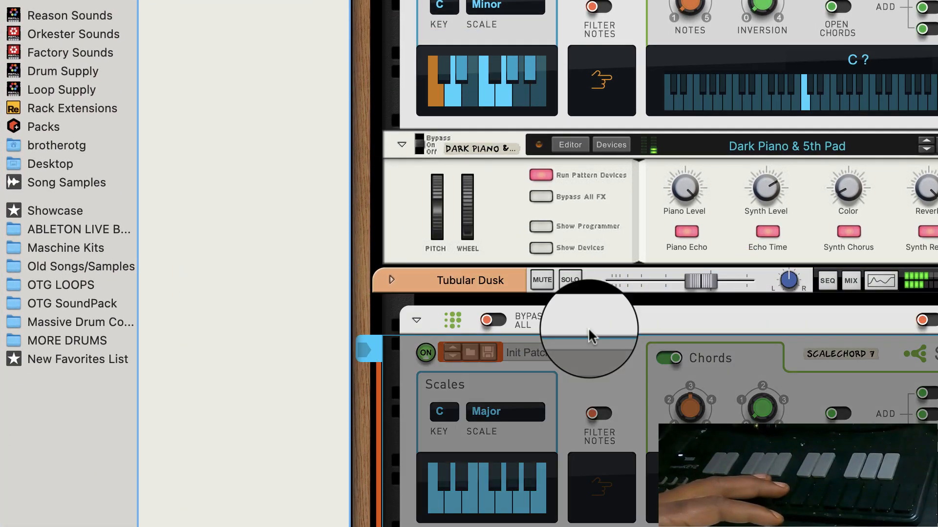
{"action": "left_click", "coordinate": [485, 417]}
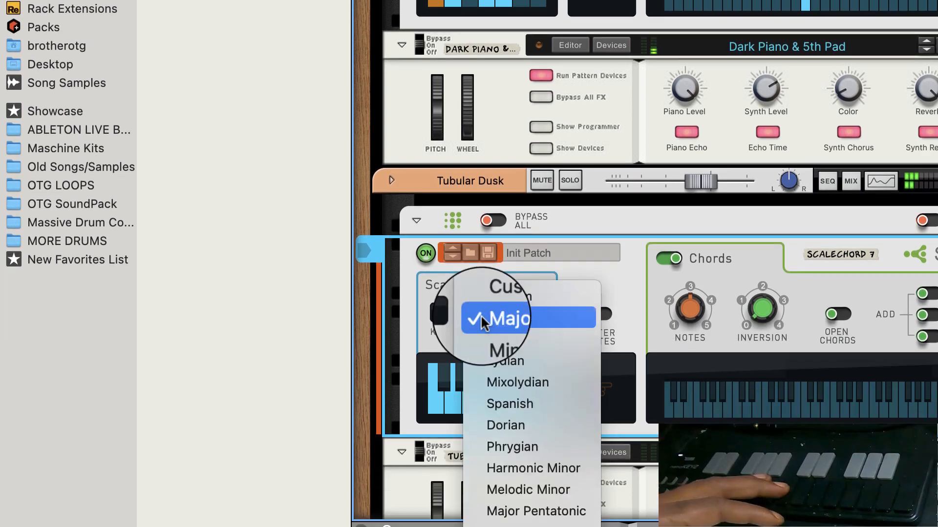
{"action": "left_click", "coordinate": [491, 340]}
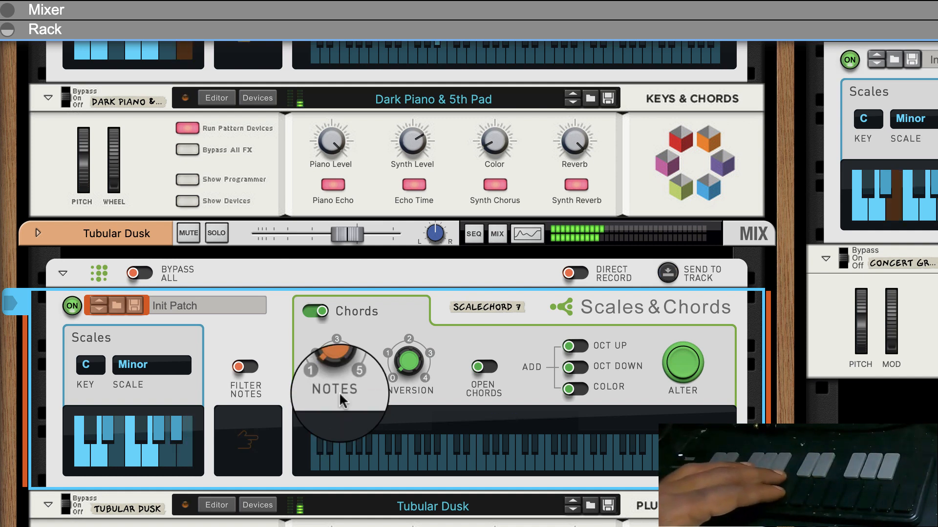
Fine-tune the Tubular Dusk mix channel level to just below 0 dB and record a bell note at the start of each bar.
{"action": "left_click_drag", "start_coordinate": [354, 235], "coordinate": [362, 233]}
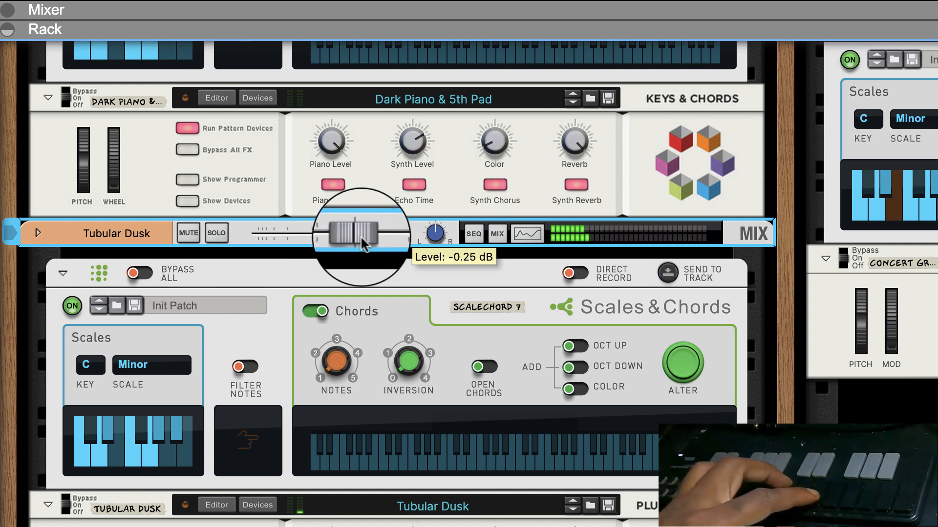
{"action": "left_click_drag", "start_coordinate": [360, 235], "coordinate": [354, 235]}
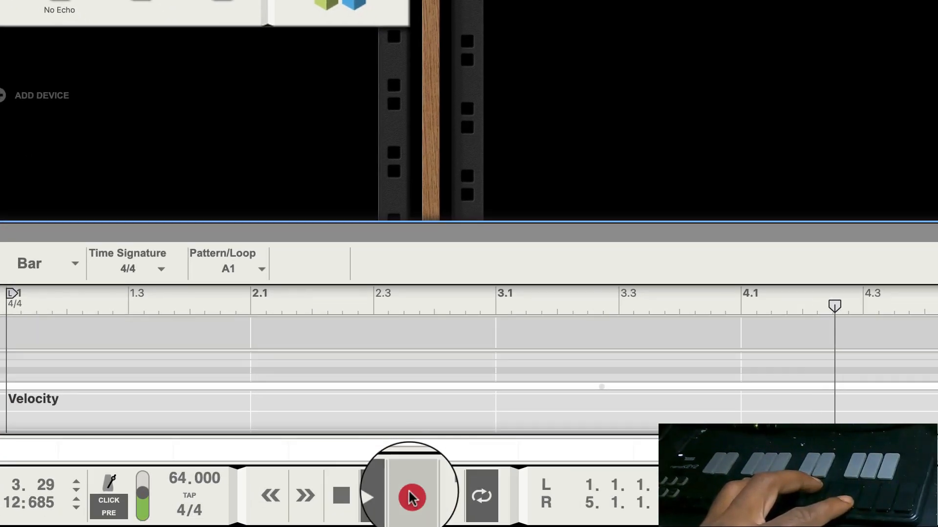
{"action": "left_click", "coordinate": [424, 516]}
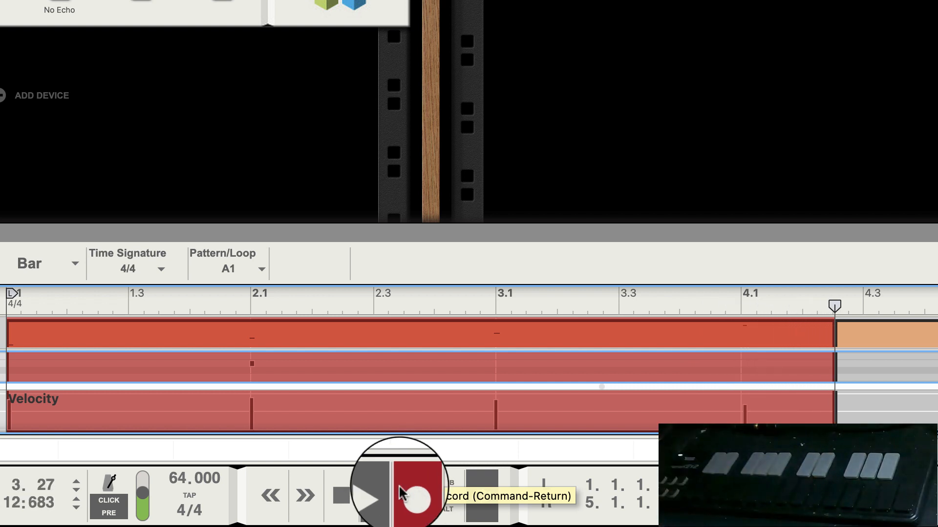
{"action": "left_click", "coordinate": [399, 493]}
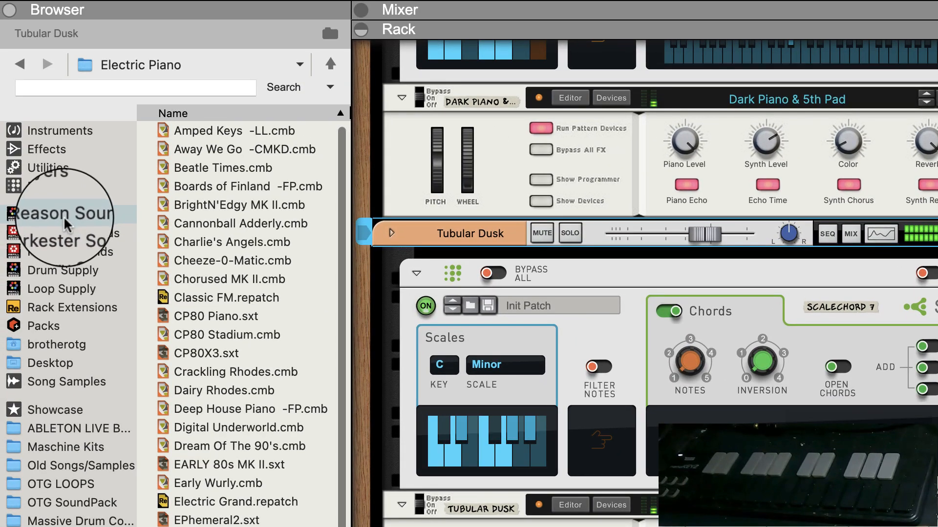
Add Trumpet Solo Echo.cmb from the 12 Brass & Wind folder of Reason Sounds to the rack as a new instrument and toggle playback.
{"action": "left_click", "coordinate": [65, 218]}
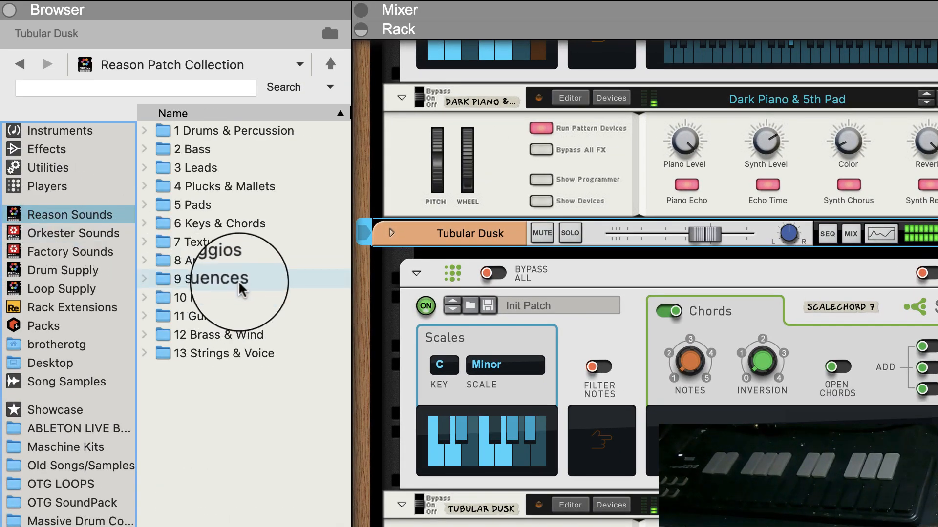
{"action": "left_click", "coordinate": [232, 316]}
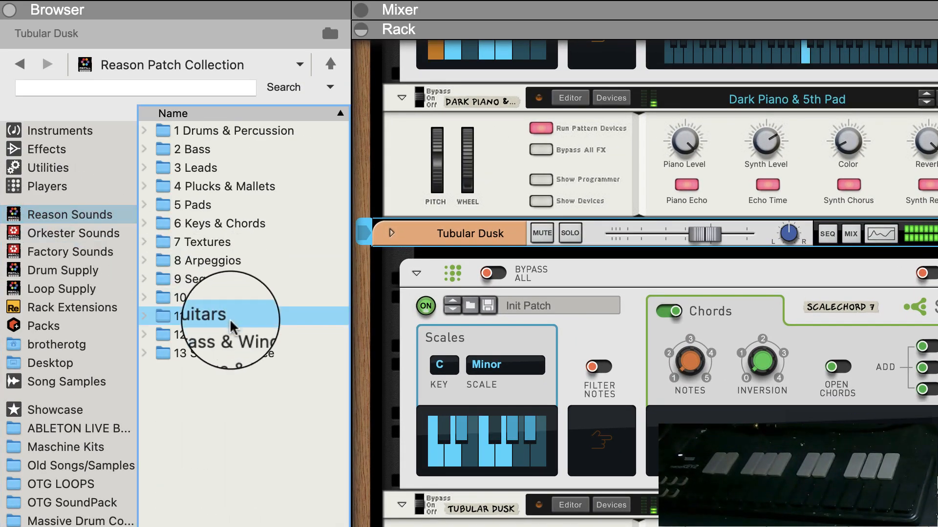
{"action": "double_click", "coordinate": [230, 334]}
{"action": "scroll", "coordinate": [317, 295], "scroll_direction": "down", "scroll_amount": 10}
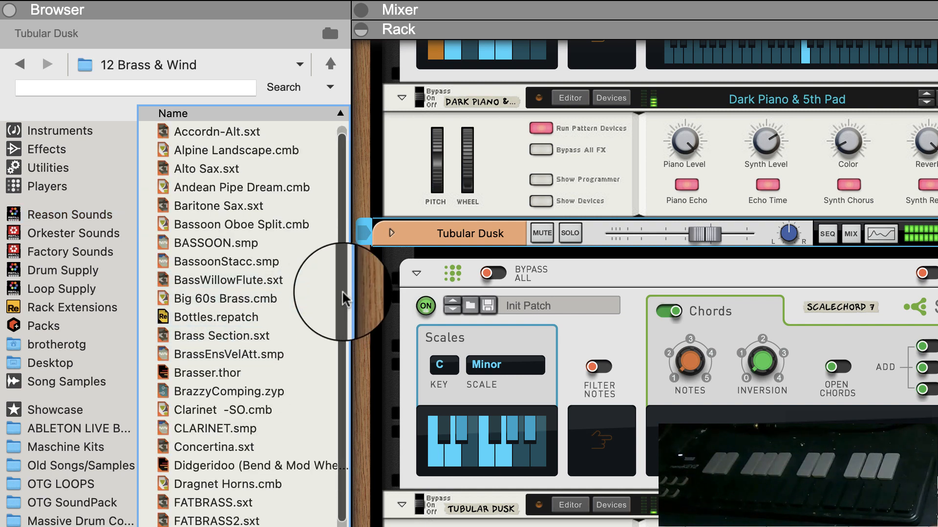
{"action": "scroll", "coordinate": [244, 322], "scroll_direction": "down", "scroll_amount": 8}
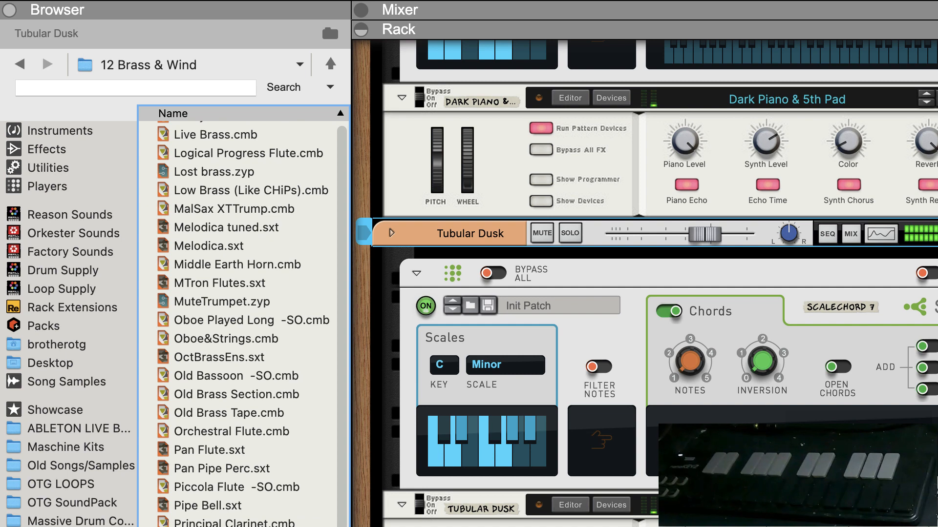
{"action": "scroll", "coordinate": [318, 481], "scroll_direction": "down", "scroll_amount": 3}
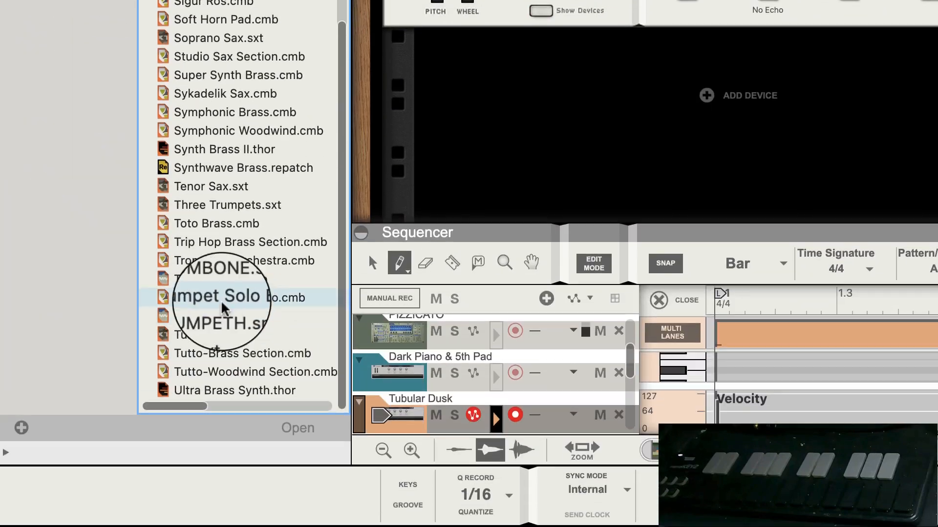
{"action": "left_click_drag", "start_coordinate": [222, 301], "coordinate": [582, 201]}
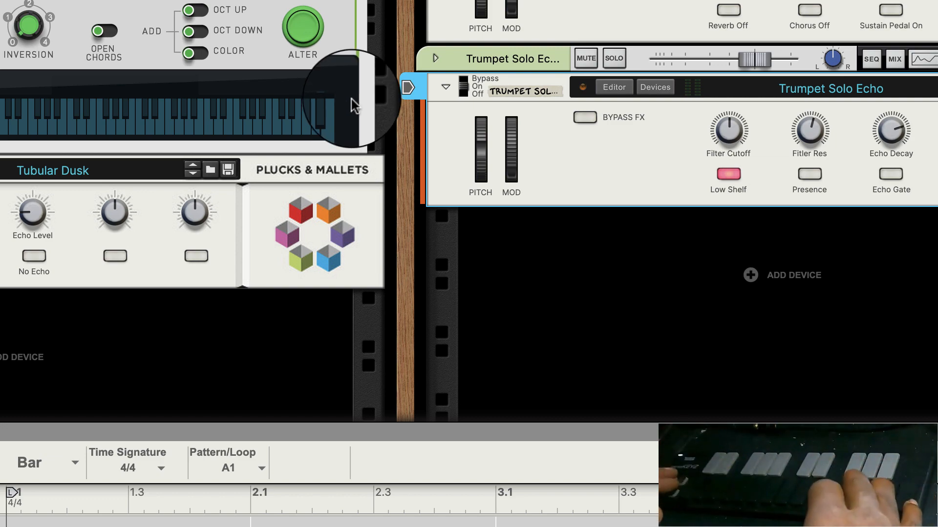
{"action": "key", "text": "space"}
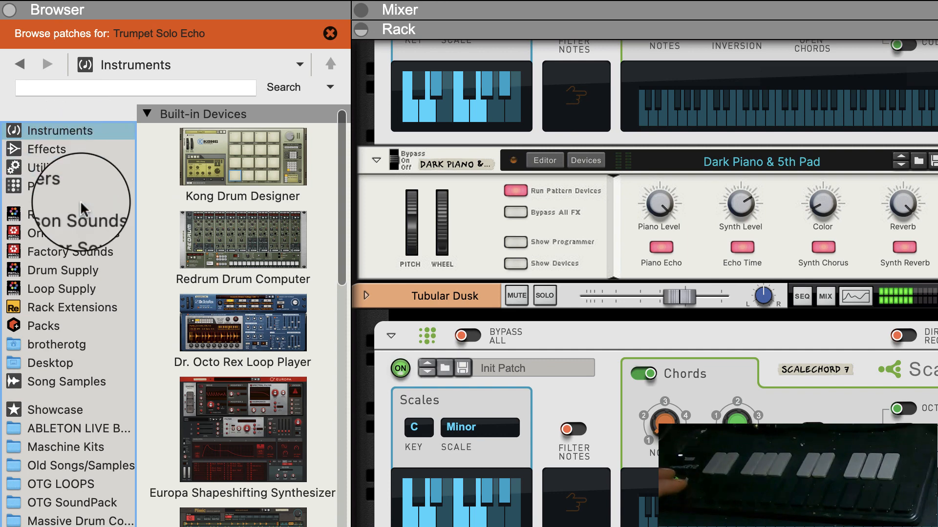
Add a Scales & Chords player to the Trumpet Solo Echo instrument with 1 note per chord and the scale set to Minor.
{"action": "left_click", "coordinate": [49, 186]}
{"action": "left_click", "coordinate": [230, 186]}
{"action": "left_click_drag", "start_coordinate": [221, 177], "coordinate": [641, 303]}
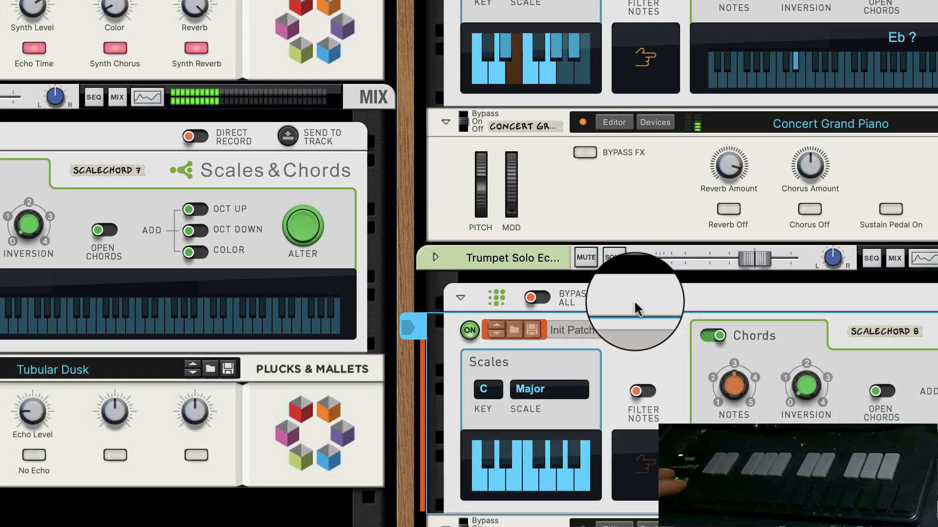
{"action": "left_click_drag", "start_coordinate": [738, 380], "coordinate": [739, 415]}
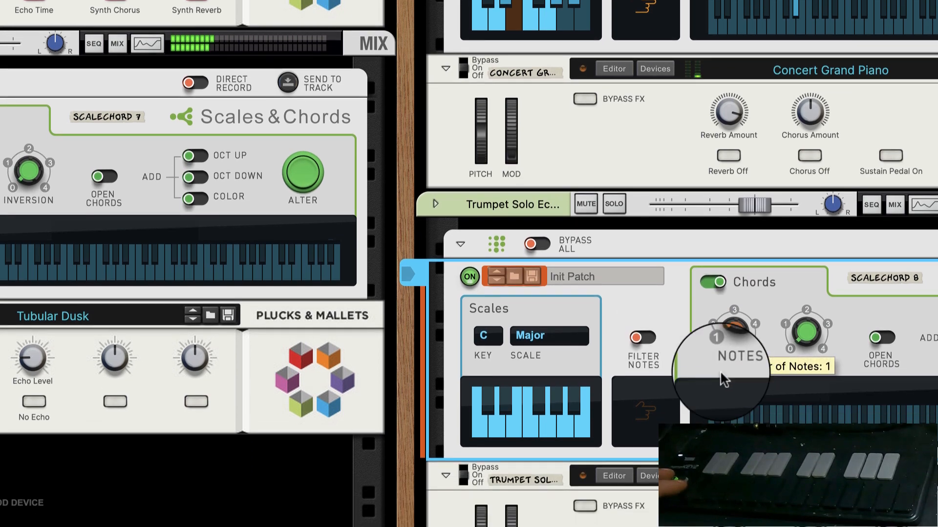
{"action": "left_click", "coordinate": [542, 389]}
{"action": "left_click", "coordinate": [590, 208]}
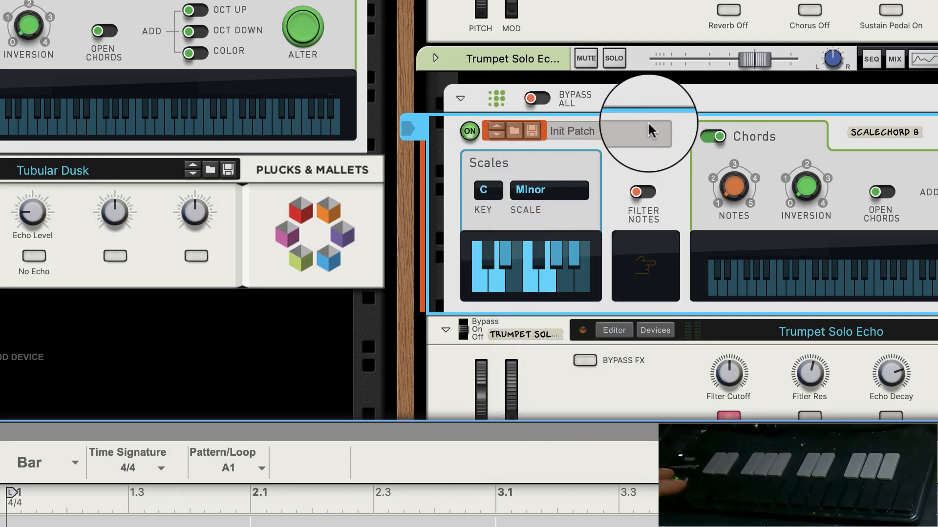
{"action": "scroll", "coordinate": [648, 121], "scroll_direction": "down", "scroll_amount": 5}
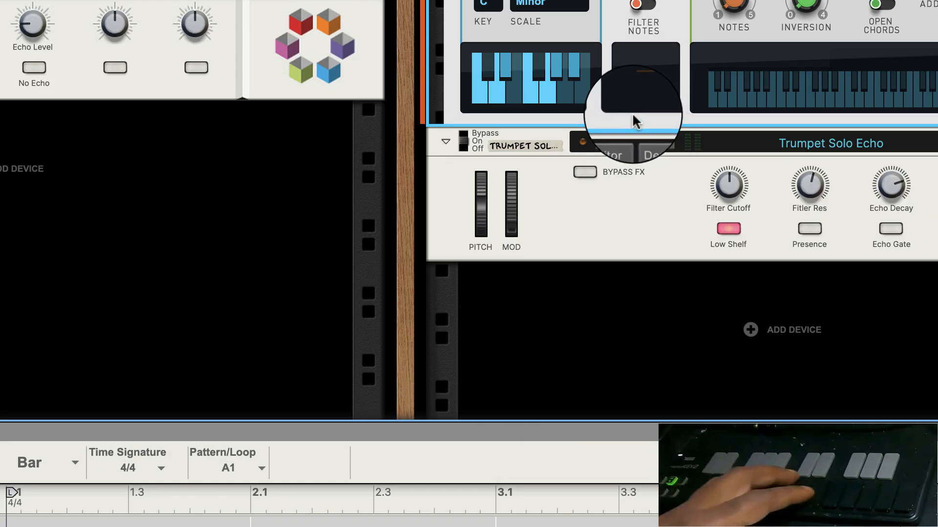
Record a trumpet melody across the four-bar loop and lower the Trumpet Solo Echo mix level.
{"action": "key", "text": "space"}
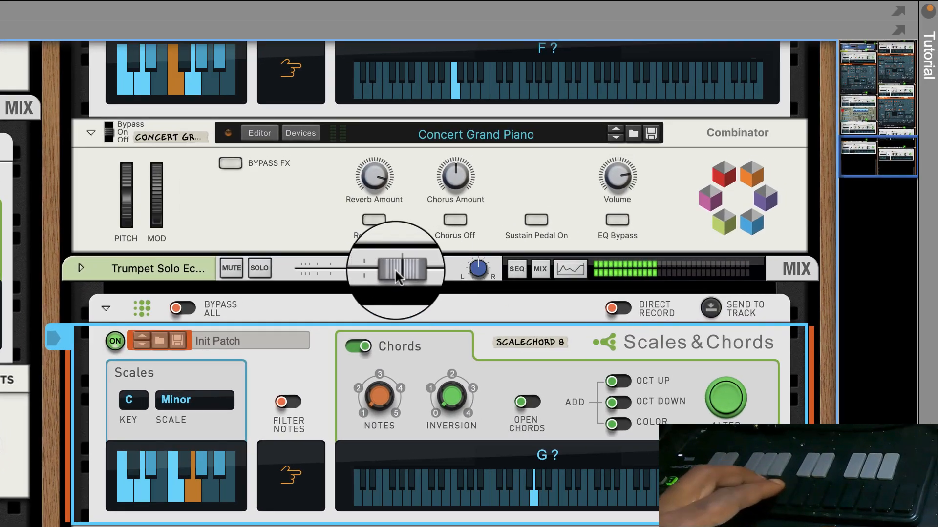
{"action": "left_click_drag", "start_coordinate": [423, 237], "coordinate": [402, 236]}
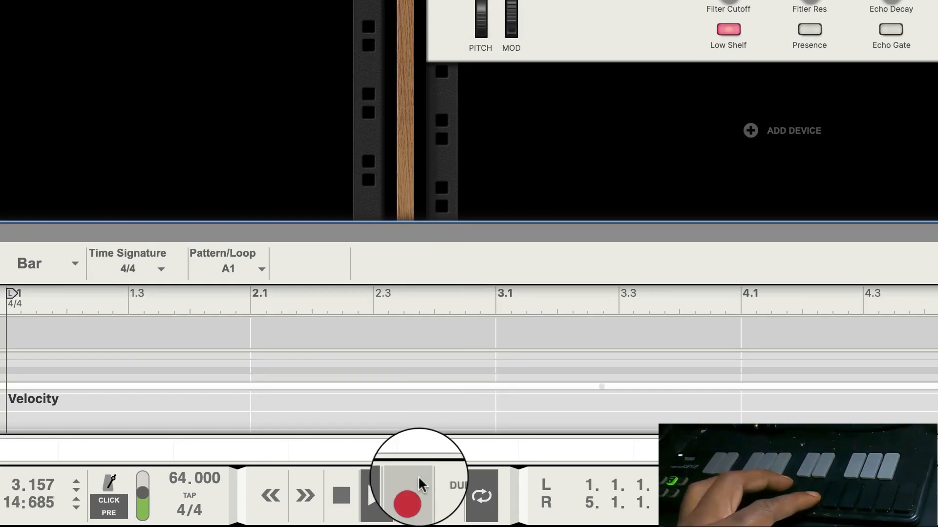
{"action": "left_click", "coordinate": [418, 478]}
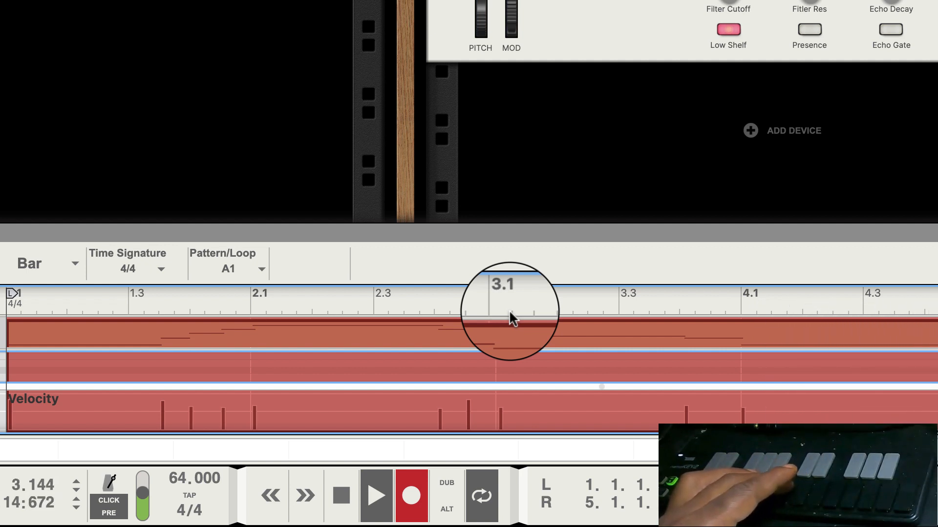
{"action": "left_click", "coordinate": [412, 497]}
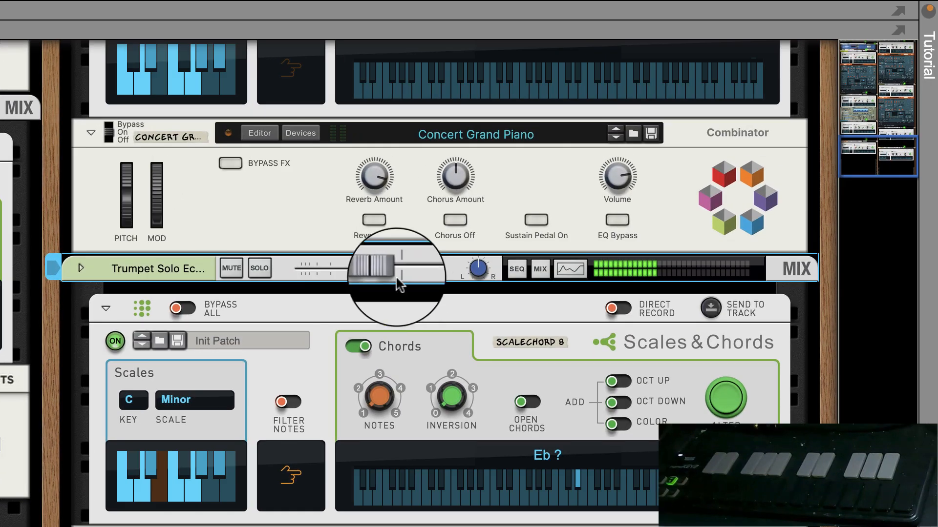
{"action": "left_click_drag", "start_coordinate": [396, 276], "coordinate": [360, 267]}
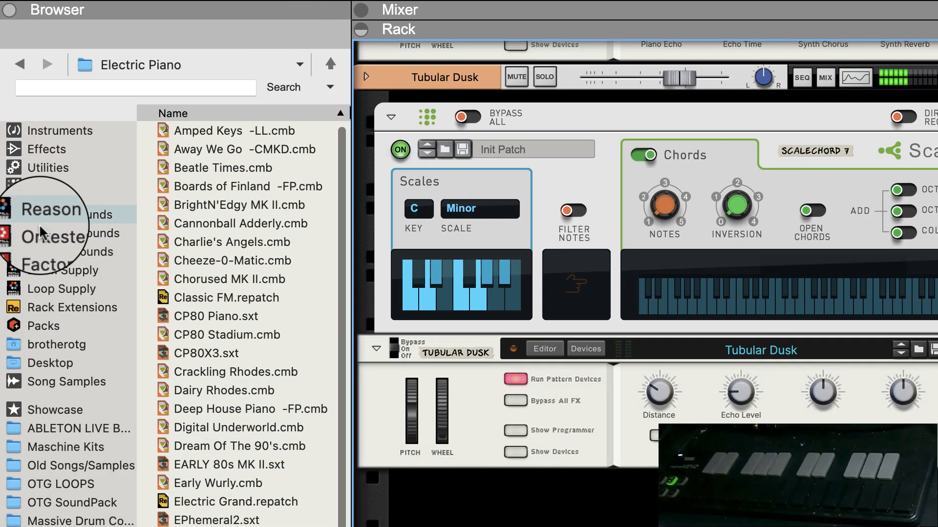
{"action": "left_click", "coordinate": [39, 216]}
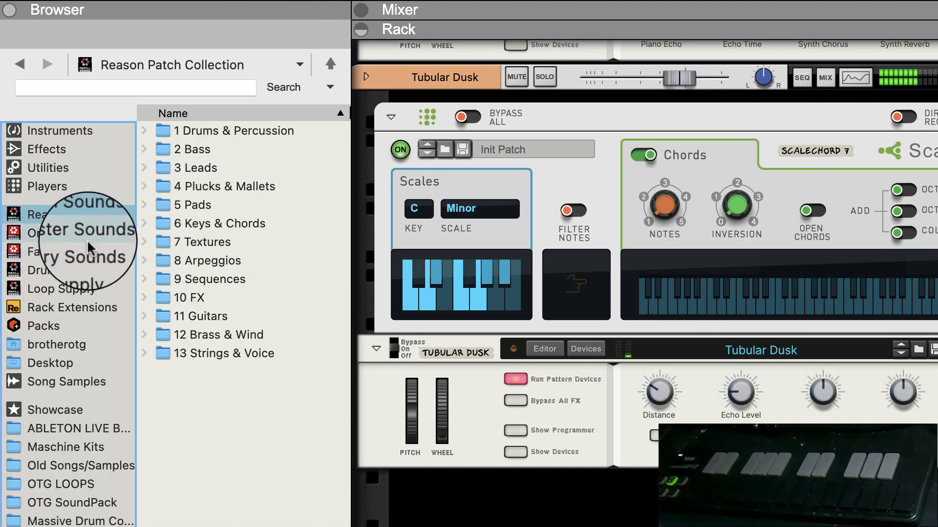
{"action": "double_click", "coordinate": [201, 131]}
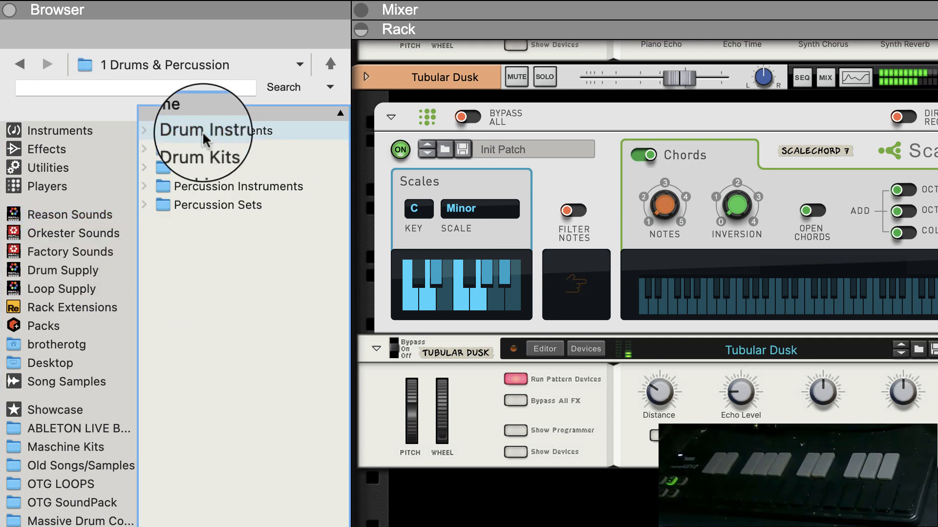
{"action": "double_click", "coordinate": [182, 187]}
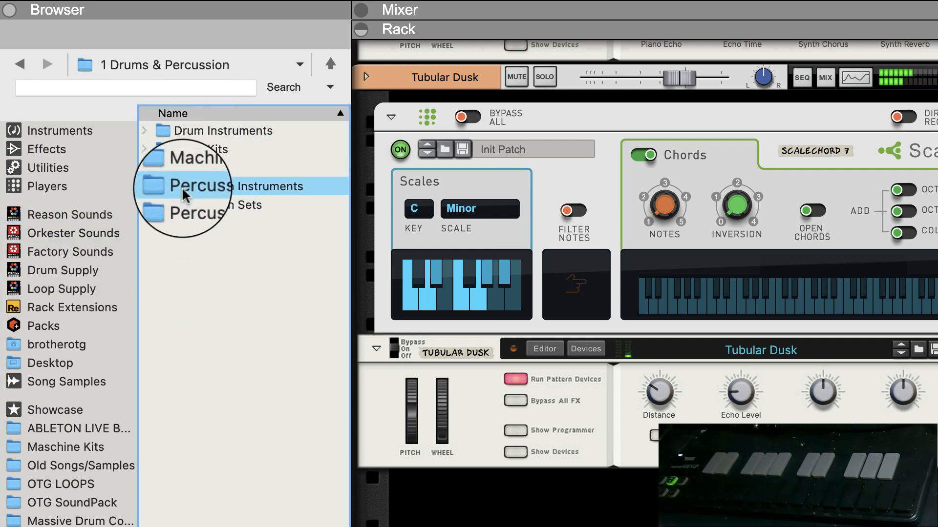
{"action": "left_click", "coordinate": [50, 219]}
Add the TMP Cres Long patch from the Percussion folder of Orkester Sounds to the rack as a new instrument.
{"action": "left_click", "coordinate": [55, 237]}
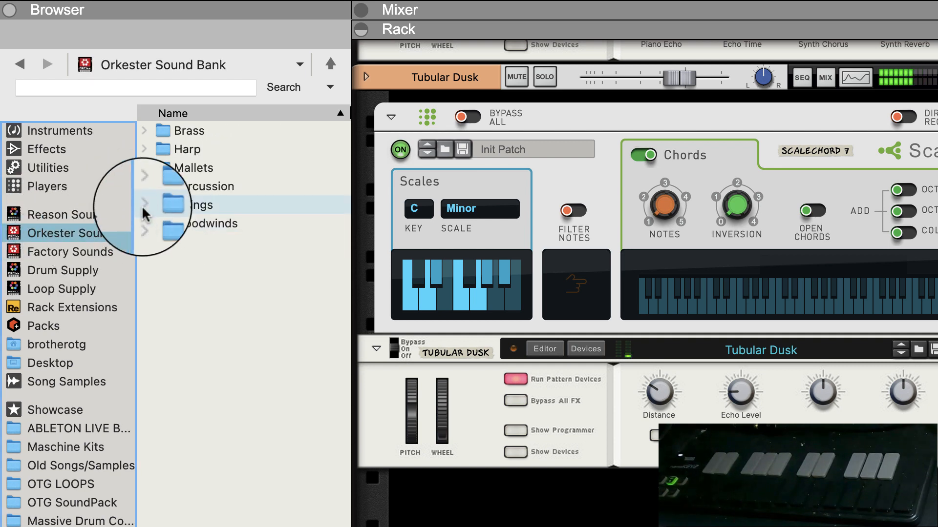
{"action": "left_click", "coordinate": [143, 167]}
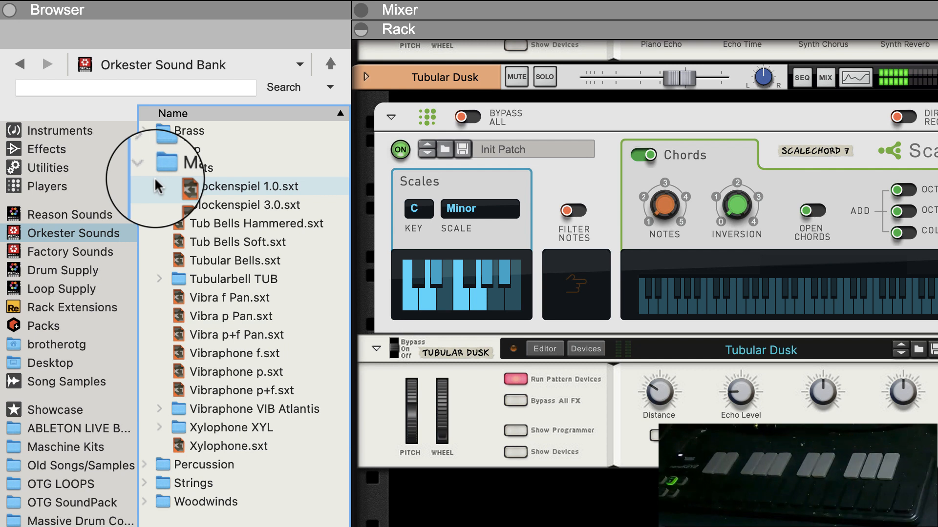
{"action": "left_click", "coordinate": [141, 167]}
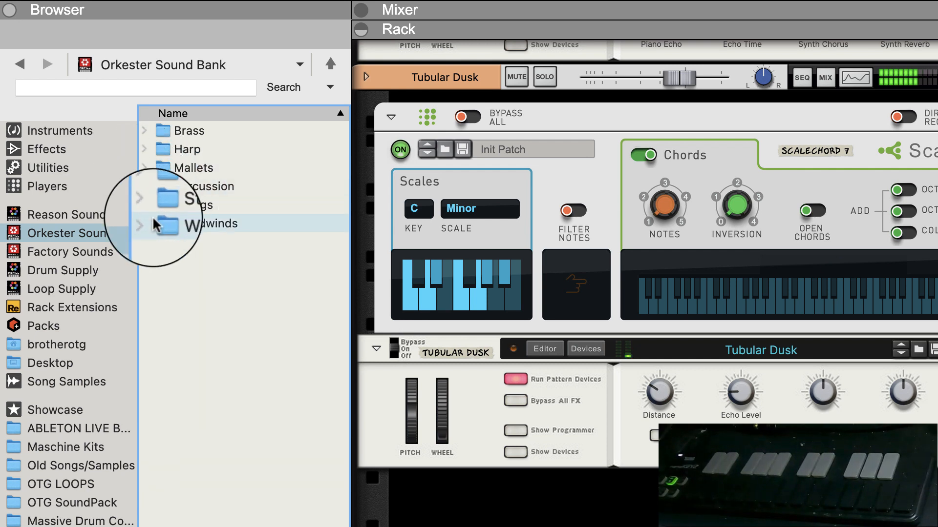
{"action": "left_click", "coordinate": [144, 186]}
{"action": "left_click", "coordinate": [177, 223]}
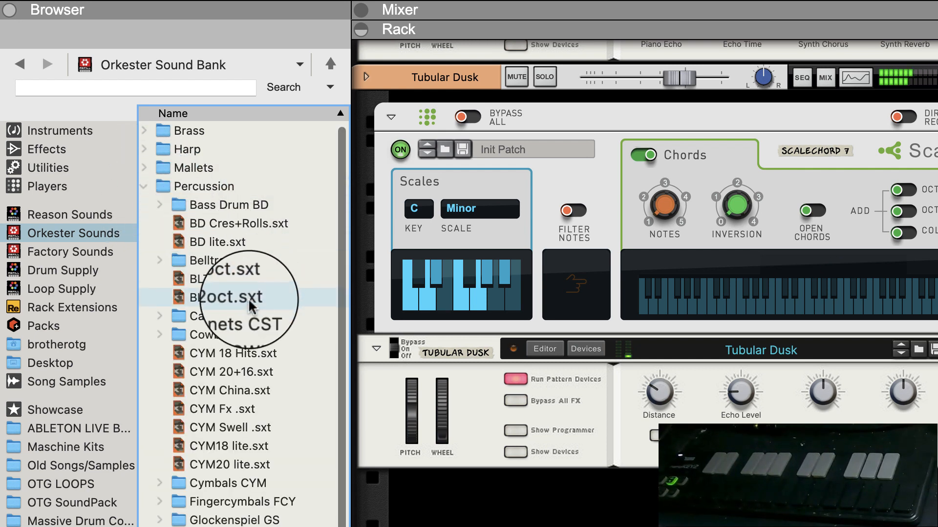
{"action": "scroll", "coordinate": [248, 302], "scroll_direction": "down", "scroll_amount": 2}
{"action": "left_click", "coordinate": [229, 396]}
{"action": "left_click", "coordinate": [218, 320]}
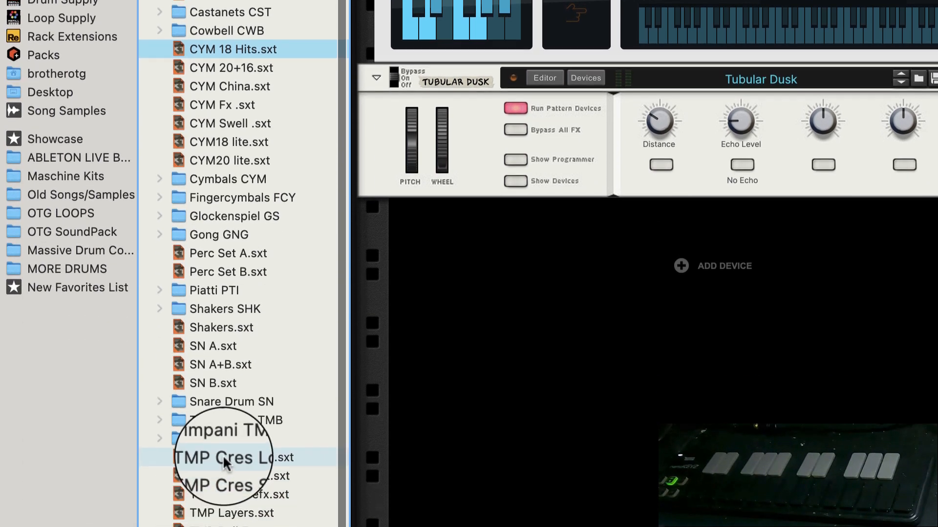
{"action": "left_click_drag", "start_coordinate": [229, 330], "coordinate": [699, 295]}
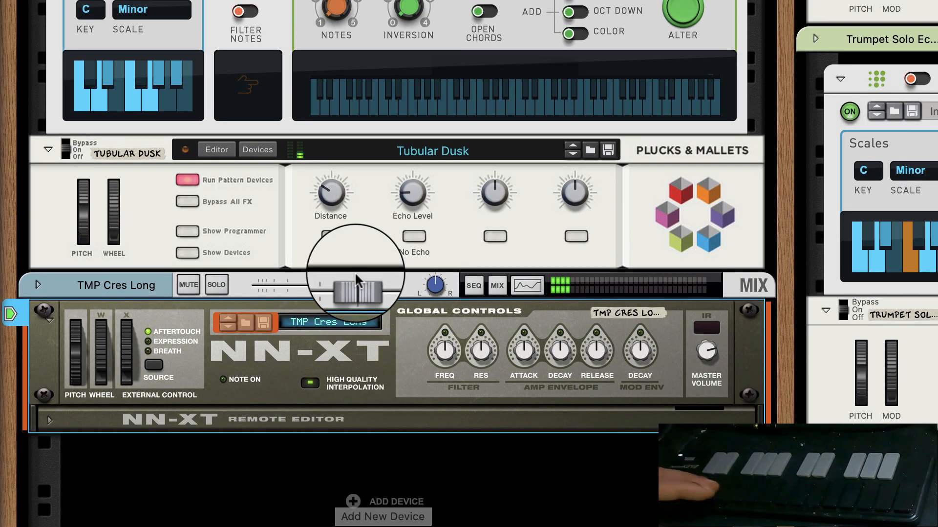
Raise the TMP Cres Long mix level, then try the CYM China patch in its place at a lower level.
{"action": "left_click_drag", "start_coordinate": [356, 74], "coordinate": [386, 80]}
{"action": "mouse_move", "coordinate": [386, 279]}
{"action": "left_mouse_down"}
{"action": "mouse_move", "coordinate": [365, 284]}
{"action": "mouse_move", "coordinate": [396, 285]}
{"action": "mouse_move", "coordinate": [381, 289]}
{"action": "left_mouse_up"}
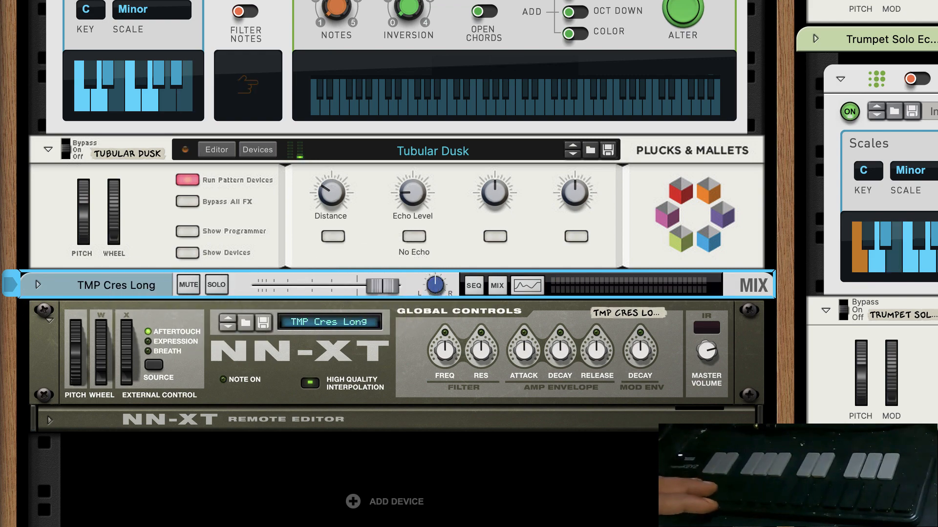
{"action": "left_click_drag", "start_coordinate": [91, 156], "coordinate": [570, 395]}
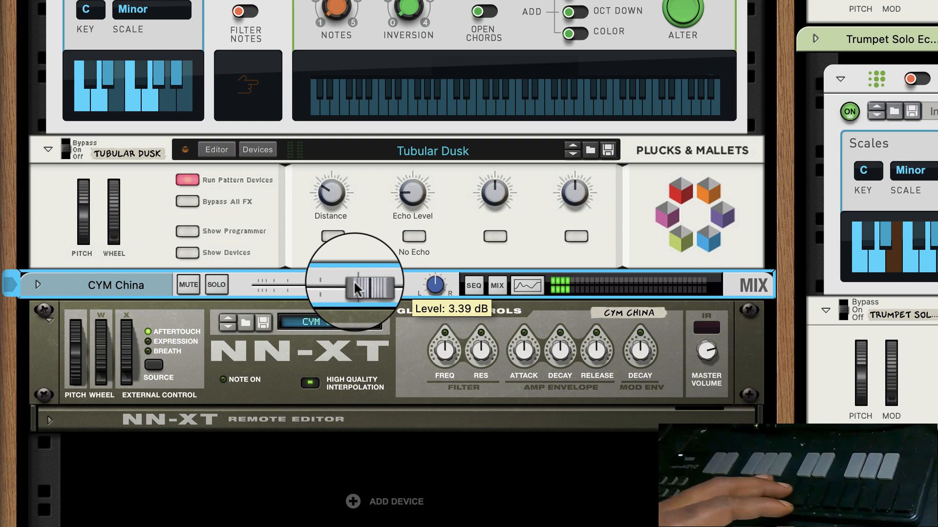
{"action": "left_click_drag", "start_coordinate": [354, 280], "coordinate": [321, 282]}
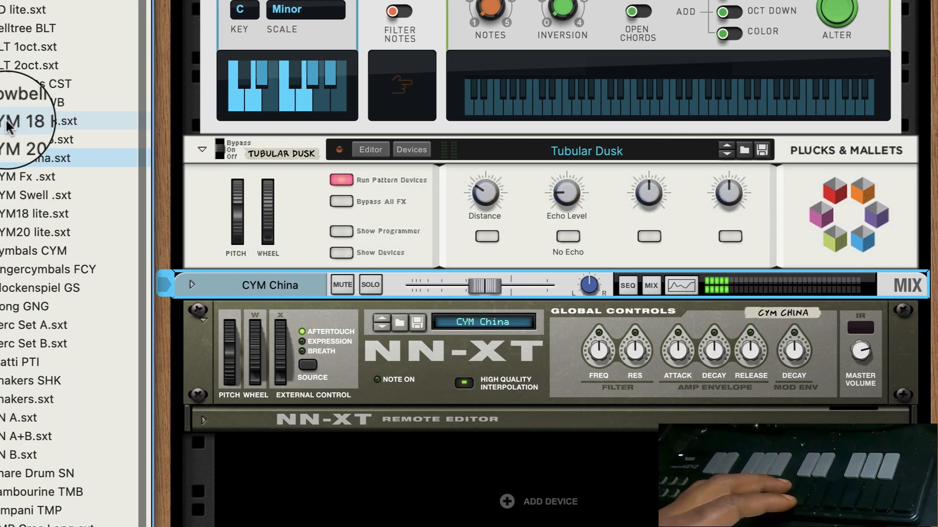
Load the CYM 18 Hits patch into the NN-XT and set its mix level to about -3.3 dB.
{"action": "left_click_drag", "start_coordinate": [209, 119], "coordinate": [649, 328]}
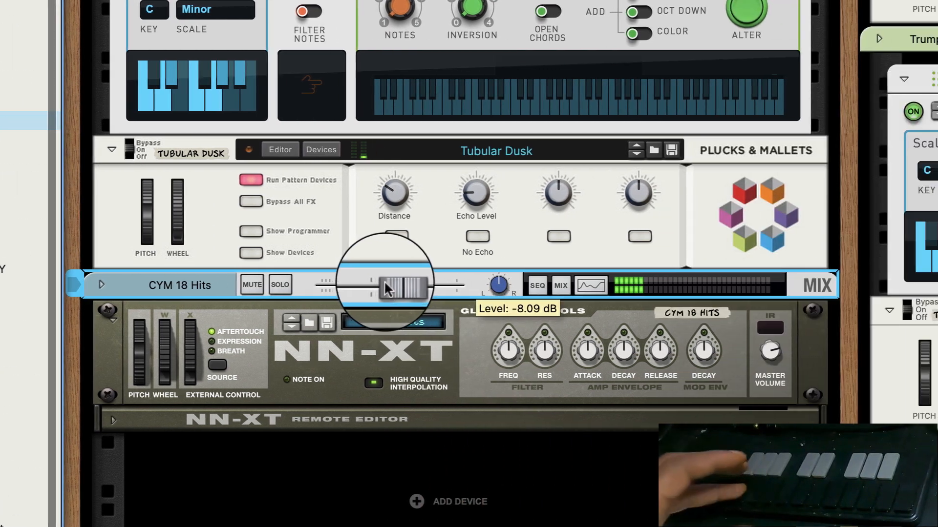
{"action": "left_click_drag", "start_coordinate": [651, 284], "coordinate": [658, 285]}
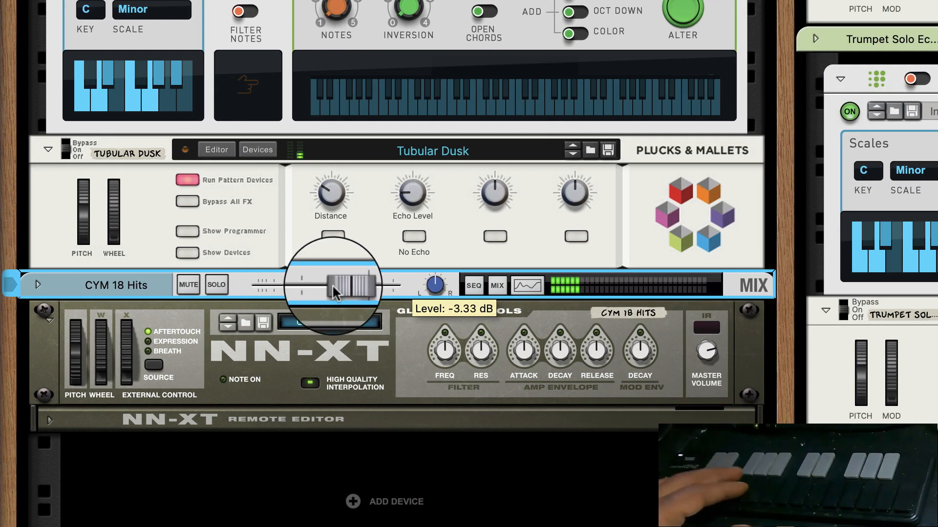
{"action": "left_click_drag", "start_coordinate": [332, 284], "coordinate": [331, 285]}
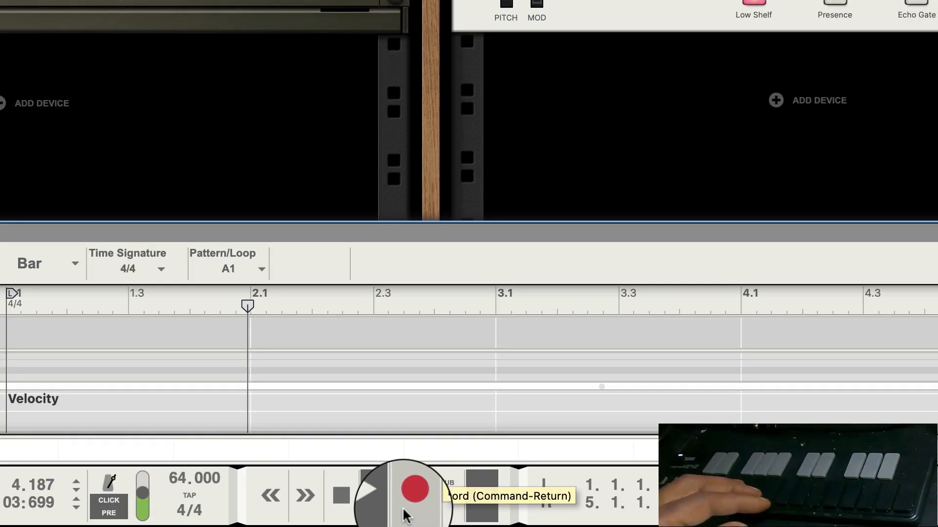
Record a CYM 18 Hits cymbal part across the four-bar loop, making a second take over the first.
{"action": "left_click", "coordinate": [403, 509]}
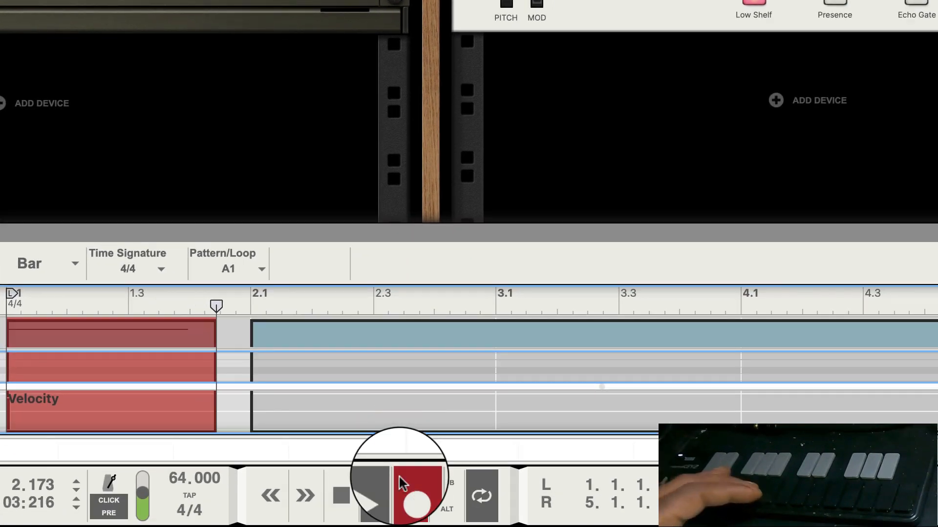
{"action": "left_click", "coordinate": [402, 479]}
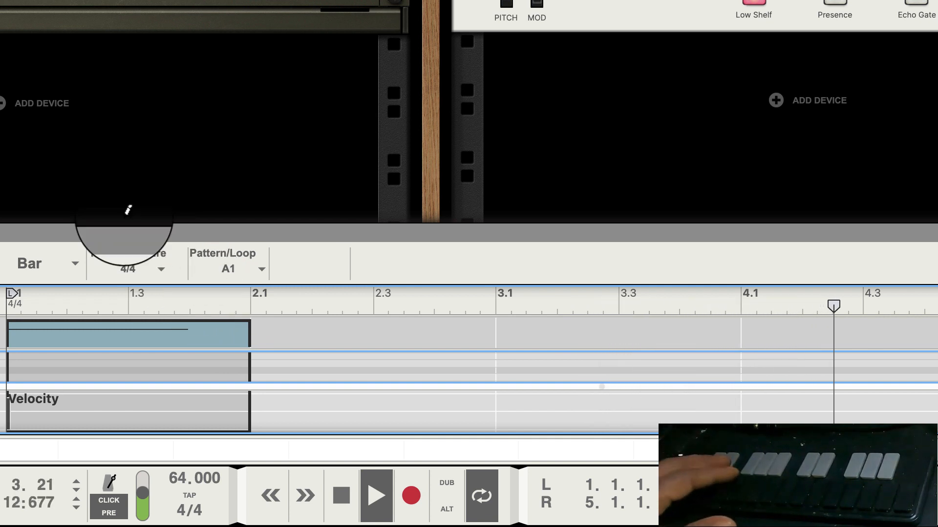
{"action": "left_click", "coordinate": [412, 498]}
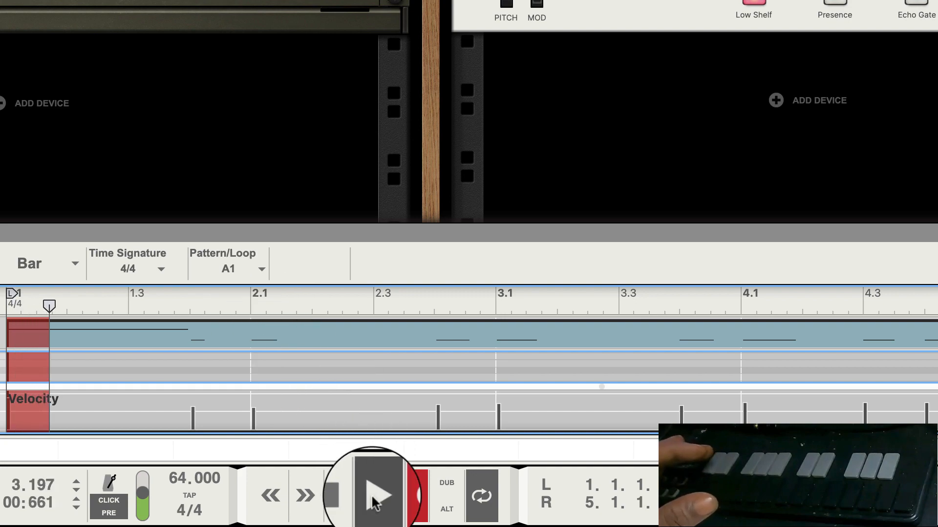
{"action": "left_click", "coordinate": [411, 496]}
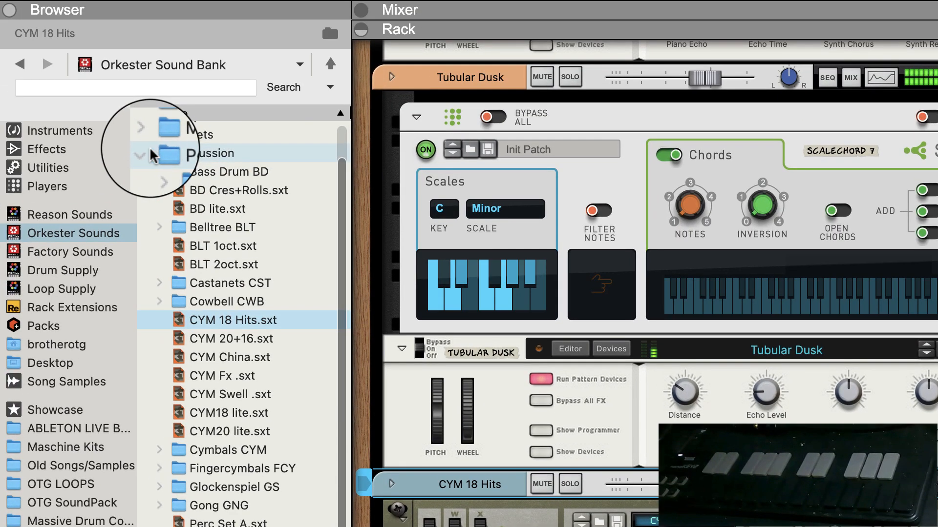
Enlarge the sequencer, leave clip editing for the arrangement view and activate the Selection tool.
{"action": "left_click", "coordinate": [146, 155]}
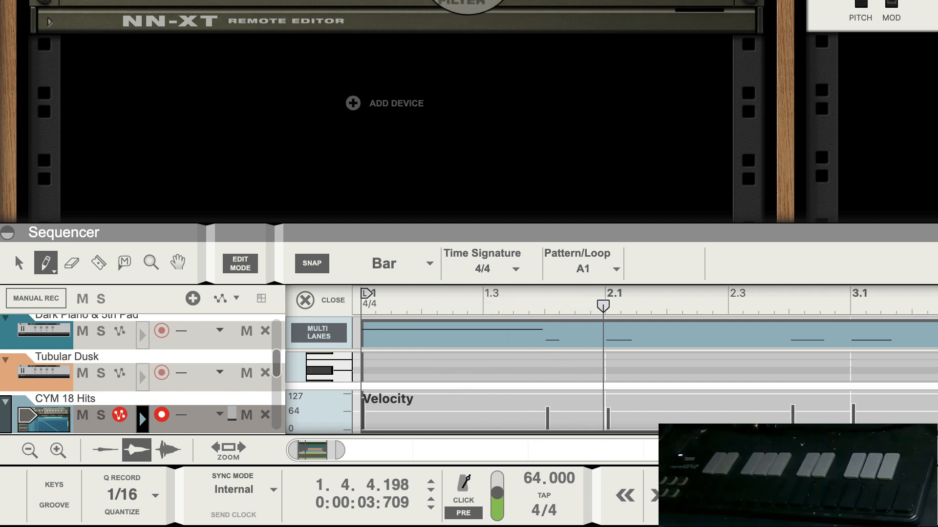
{"action": "left_click_drag", "start_coordinate": [593, 224], "coordinate": [698, 9]}
{"action": "left_click", "coordinate": [515, 48]}
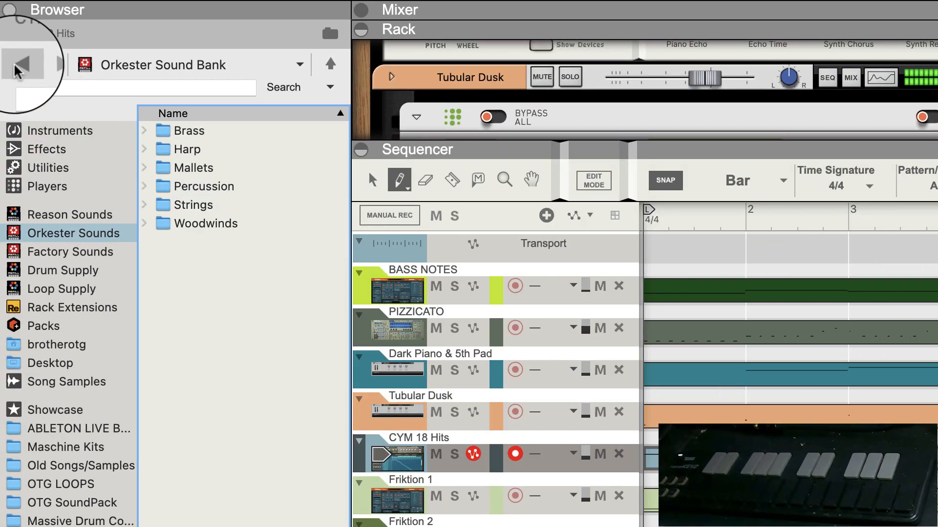
{"action": "left_click", "coordinate": [372, 180]}
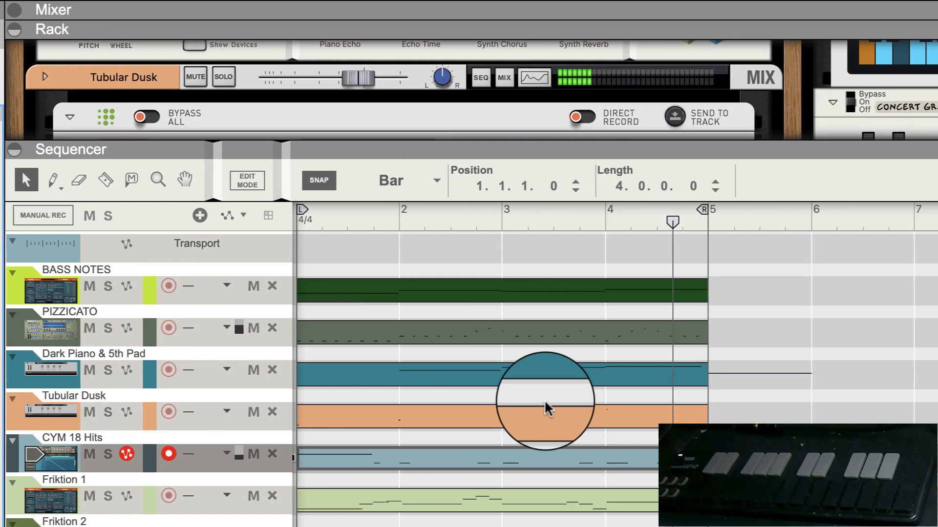
Open the Dark Piano & 5th Pad clip and move the G2 note lying beyond its end into the empty first bar.
{"action": "left_click", "coordinate": [882, 379]}
{"action": "double_click", "coordinate": [529, 315]}
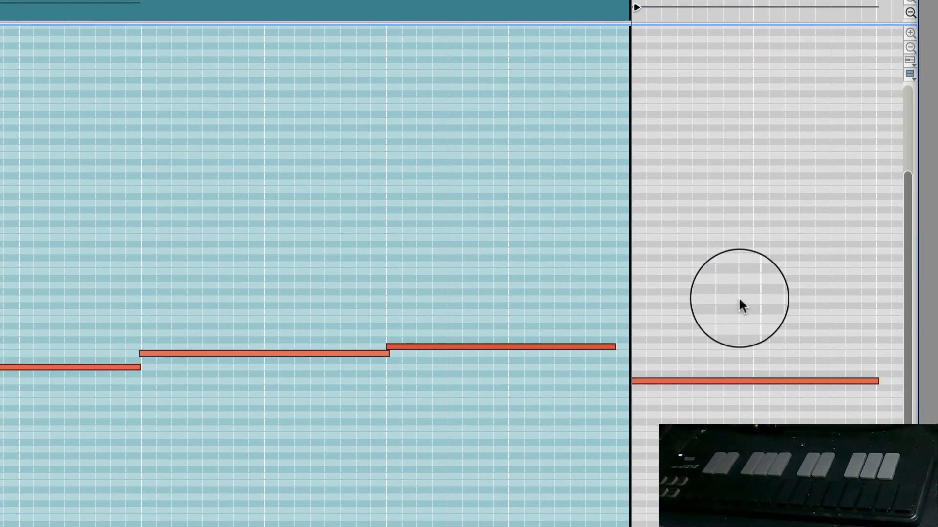
{"action": "left_click_drag", "start_coordinate": [739, 298], "coordinate": [692, 422]}
{"action": "left_click_drag", "start_coordinate": [687, 381], "coordinate": [183, 228]}
{"action": "key", "text": "Delete"}
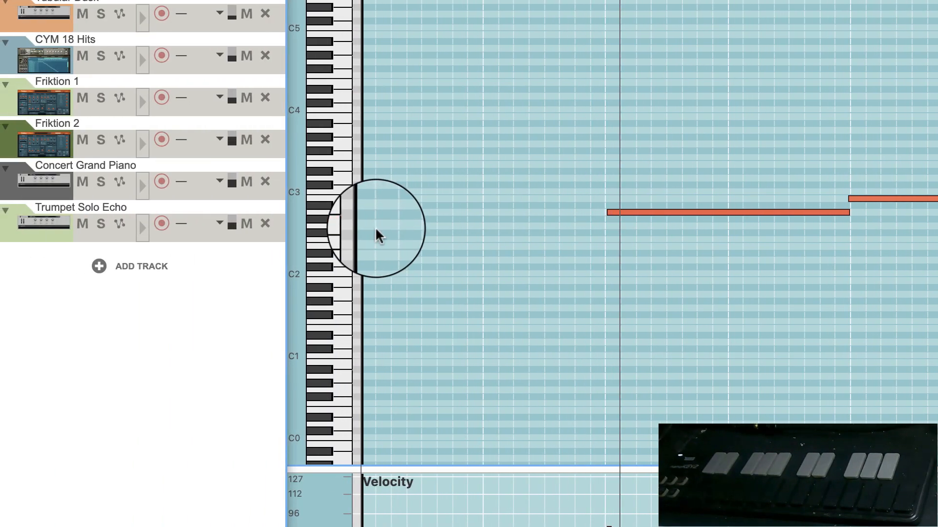
{"action": "left_click", "coordinate": [375, 227]}
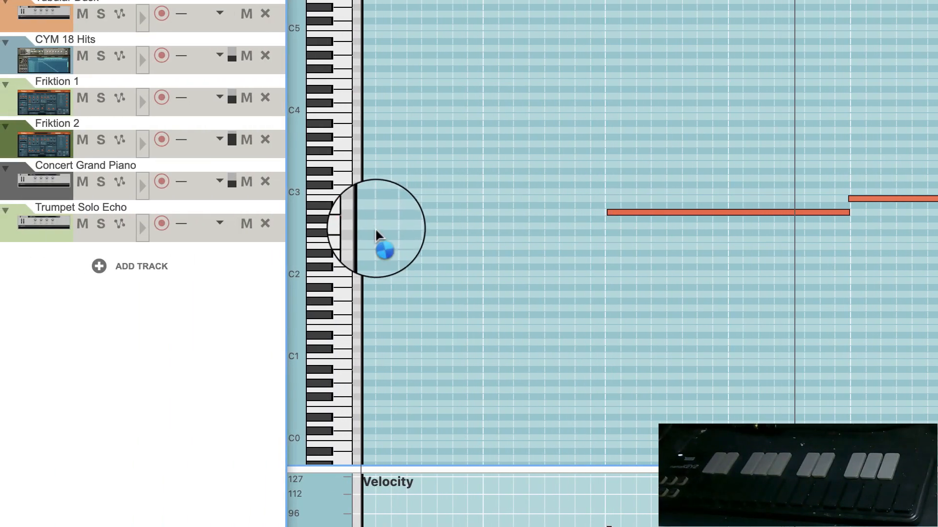
{"action": "left_click", "coordinate": [497, 226]}
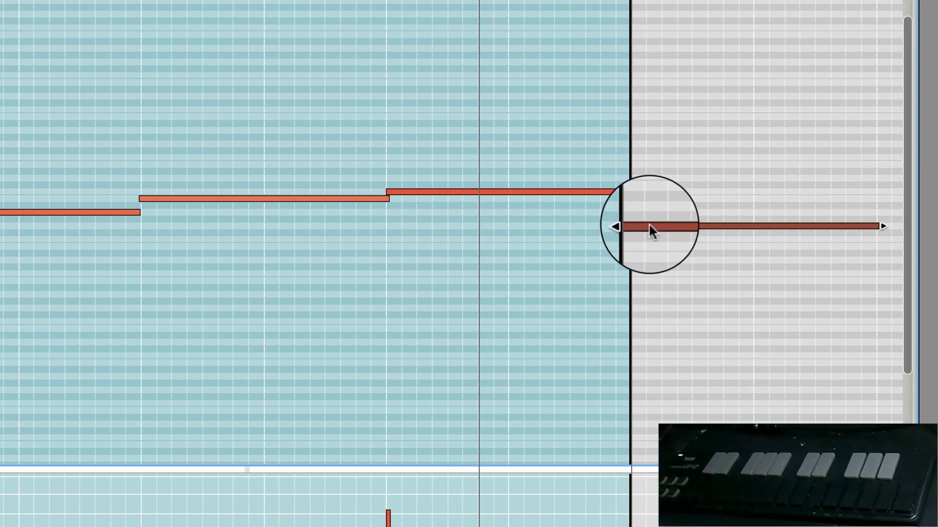
{"action": "left_click_drag", "start_coordinate": [649, 224], "coordinate": [0, 240]}
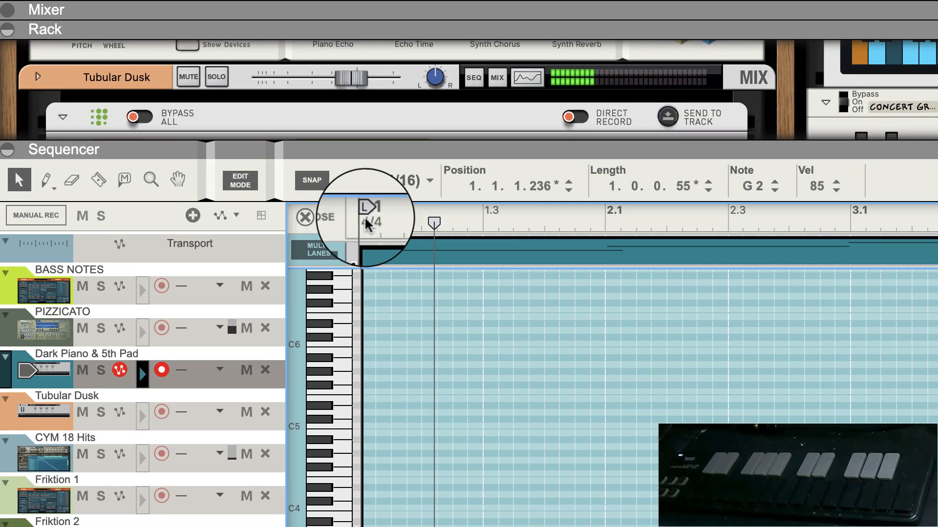
Set snap to 1/128, trim the moved G2 note to fit within the first bar, and return snap to 1/16.
{"action": "left_click", "coordinate": [379, 181]}
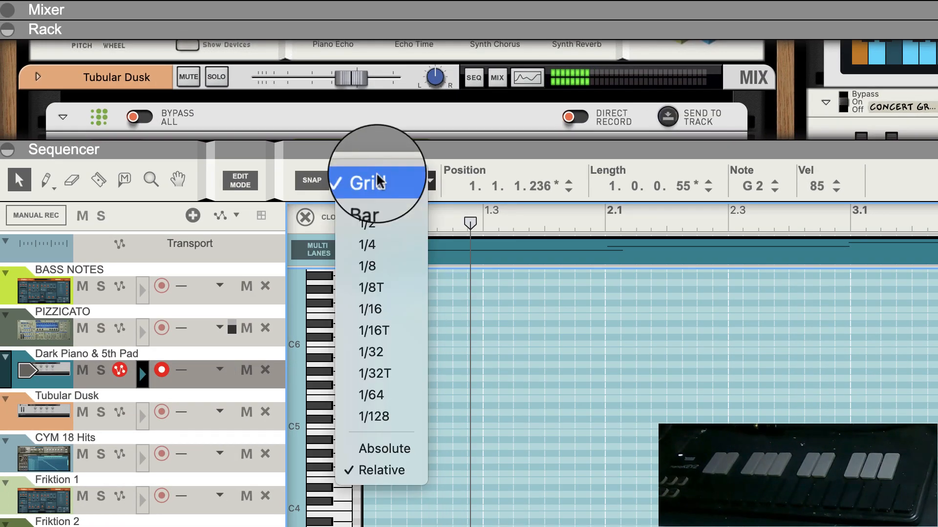
{"action": "left_click", "coordinate": [419, 416]}
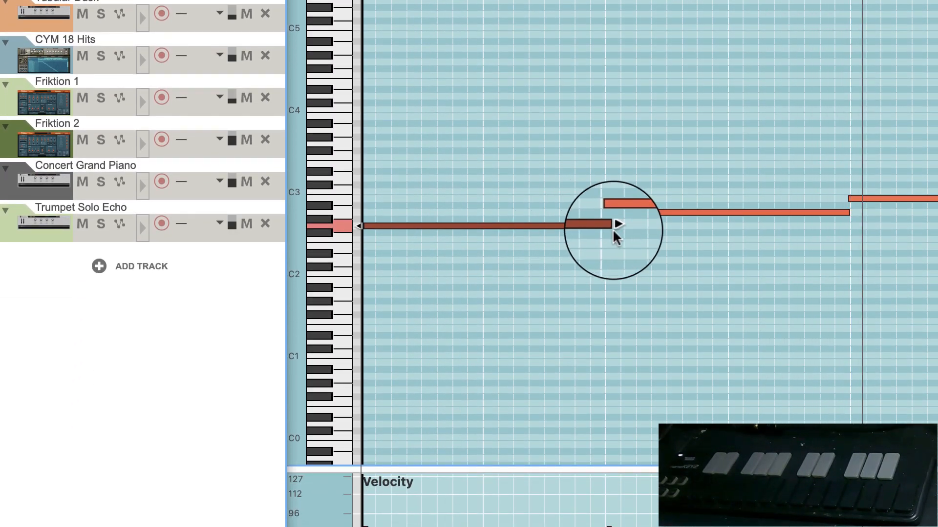
{"action": "left_click_drag", "start_coordinate": [613, 227], "coordinate": [606, 229]}
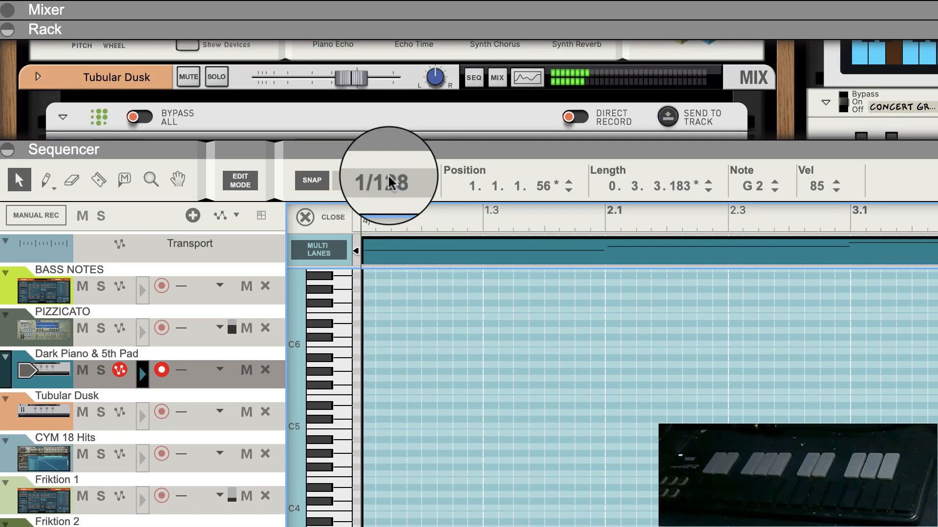
{"action": "left_click", "coordinate": [375, 180]}
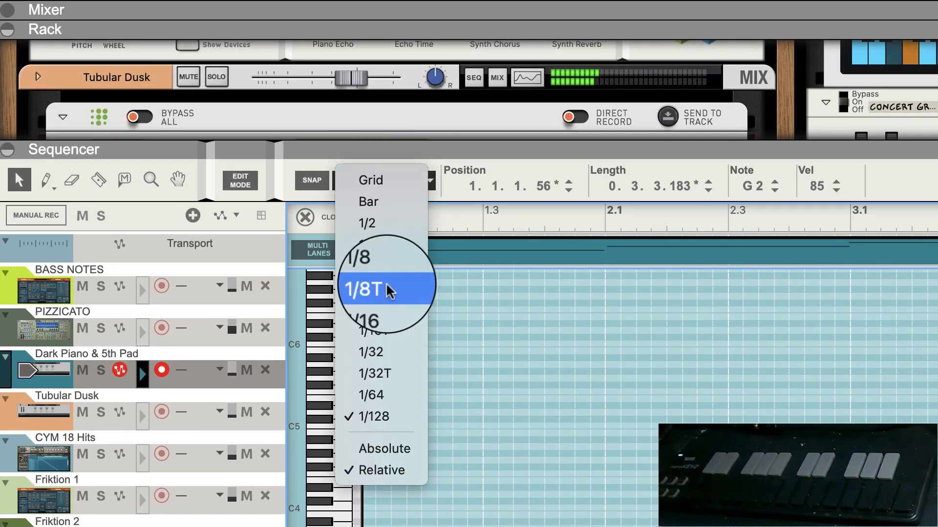
{"action": "left_click", "coordinate": [384, 309]}
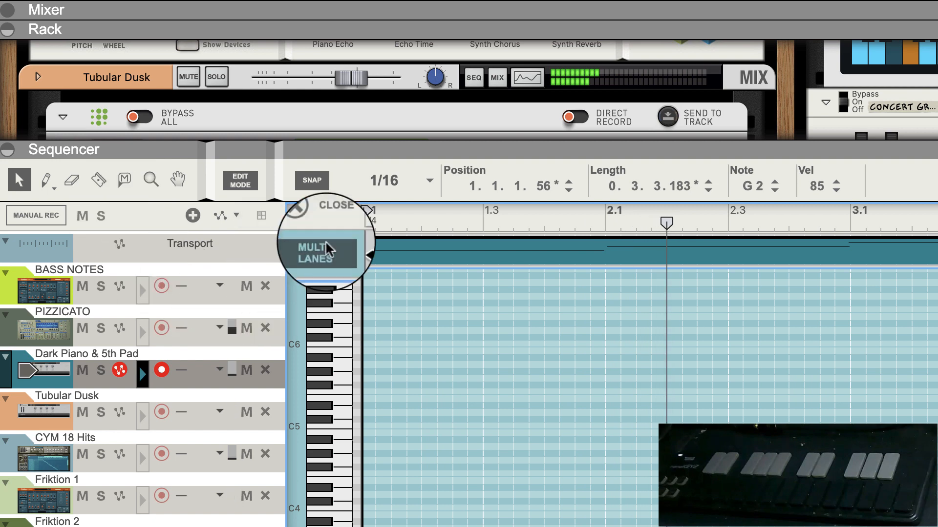
Leave clip editing for the arrangement view and stop playback.
{"action": "key", "text": "F3"}
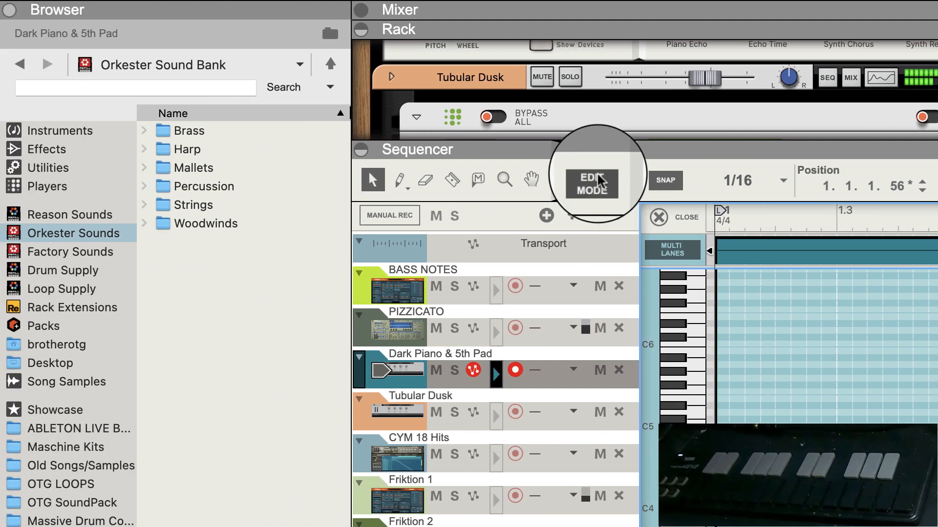
{"action": "left_click", "coordinate": [593, 181]}
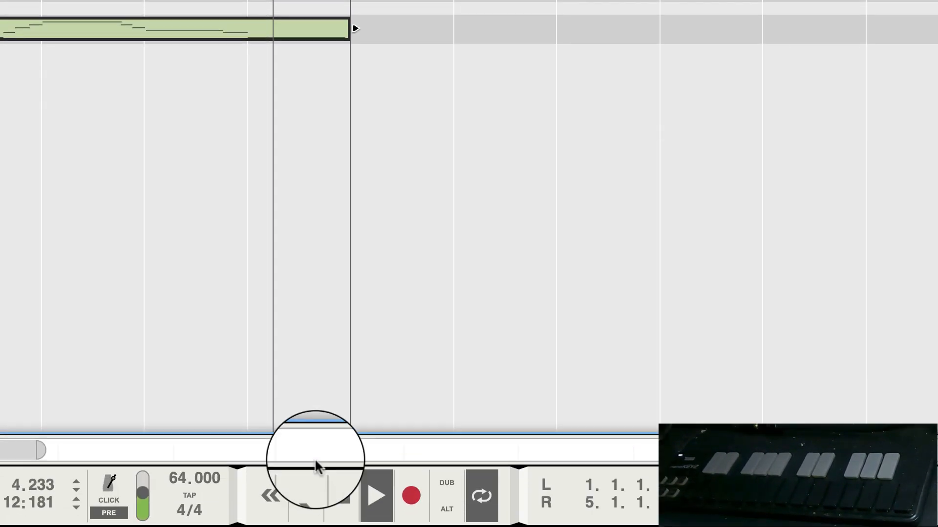
{"action": "double_click", "coordinate": [338, 487]}
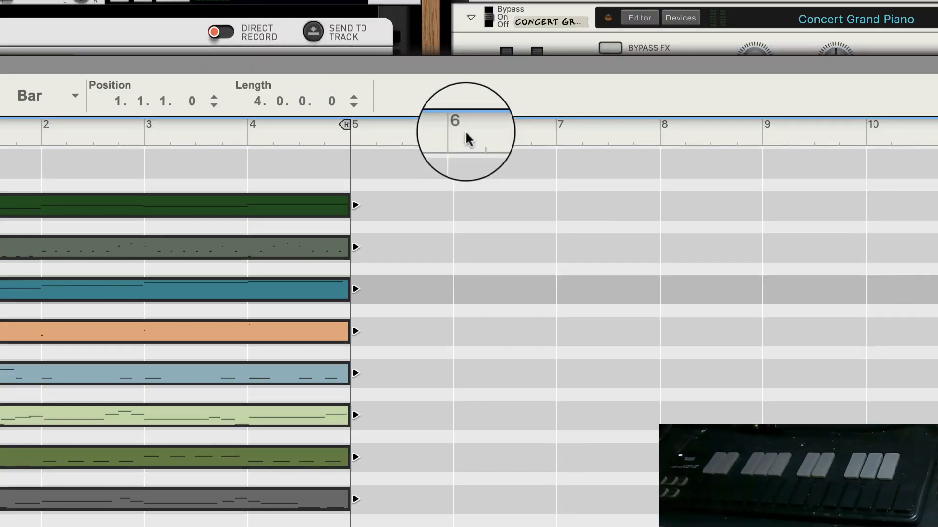
Duplicate the four-bar clips of all tracks three times, ending at bar 17, and extend the right loop locator to bar 17.
{"action": "left_click", "coordinate": [465, 134]}
{"action": "left_click_drag", "start_coordinate": [394, 235], "coordinate": [1, 525]}
{"action": "key", "text": "ctrl+d"}
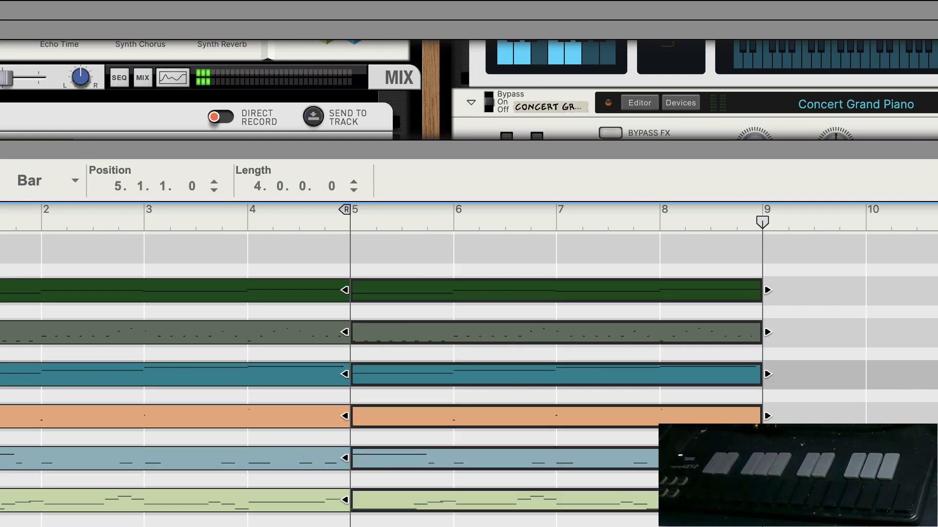
{"action": "key", "text": "ctrl+d"}
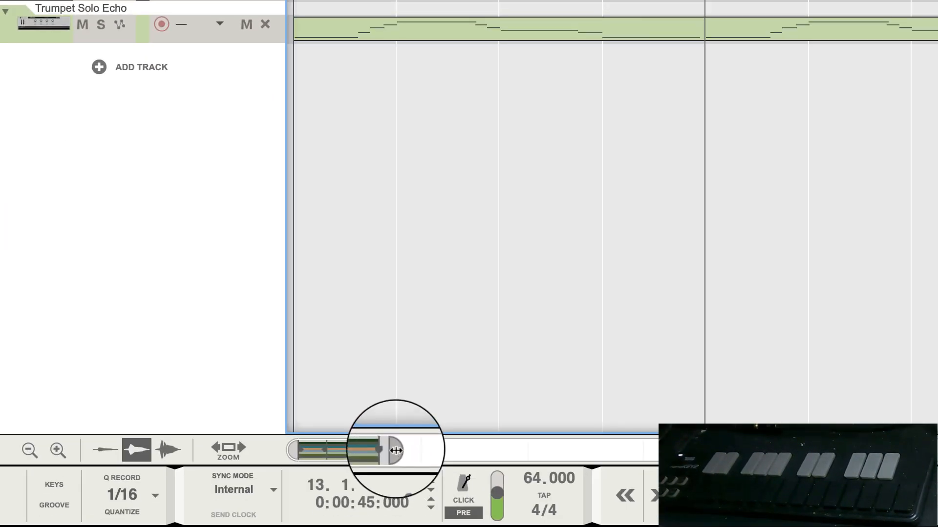
{"action": "left_click_drag", "start_coordinate": [391, 449], "coordinate": [551, 434]}
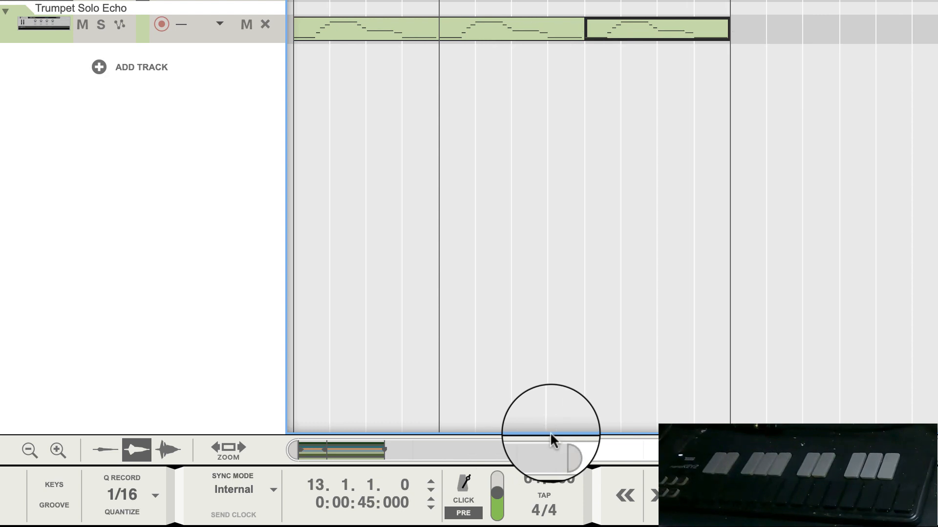
{"action": "key", "text": "ctrl+d"}
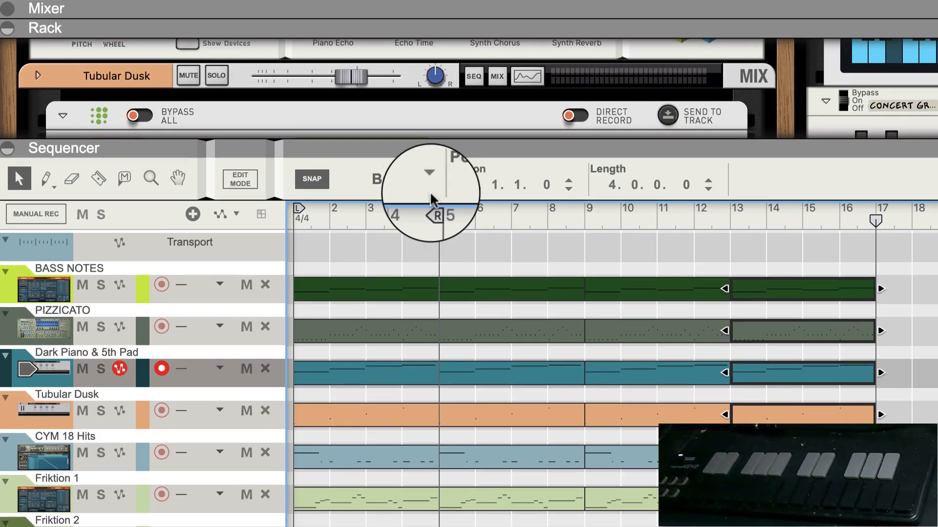
{"action": "left_click_drag", "start_coordinate": [431, 201], "coordinate": [874, 278]}
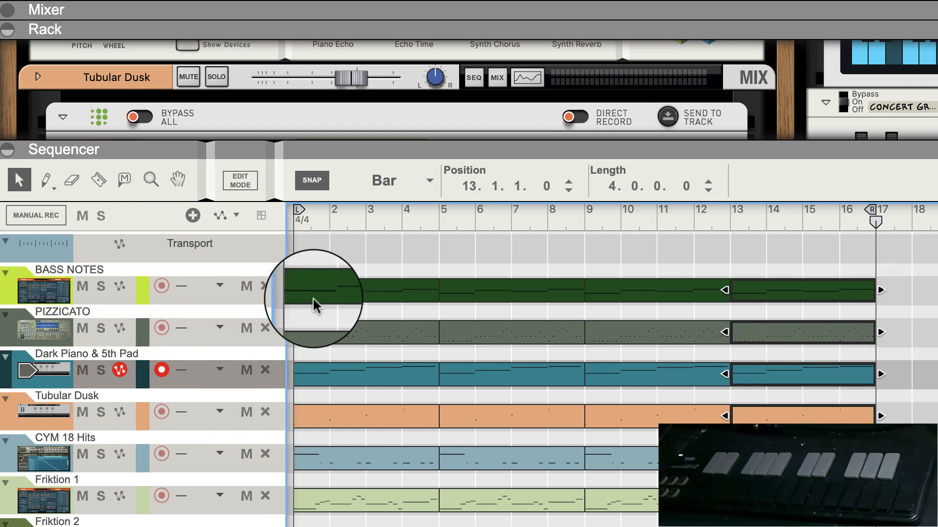
Delete the first four-bar clips of PIZZICATO, Friktion 1, Friktion 2, Concert Grand Piano and Trumpet Solo Echo.
{"action": "left_click", "coordinate": [317, 336]}
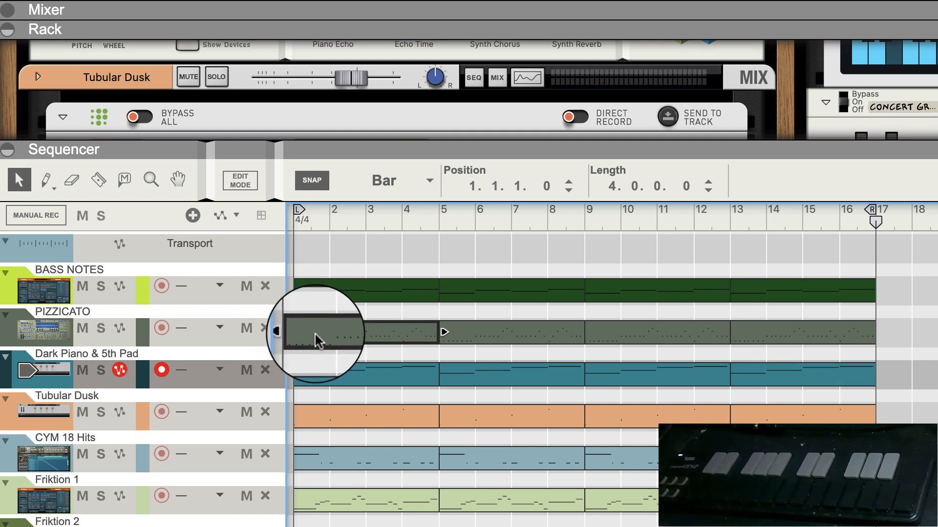
{"action": "key", "text": "Delete"}
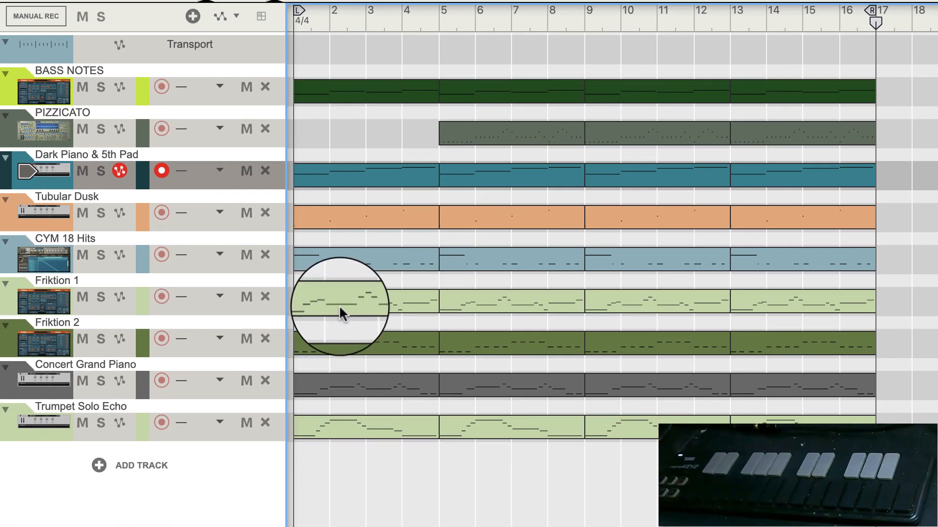
{"action": "left_click", "coordinate": [342, 503]}
{"action": "key", "text": "Delete"}
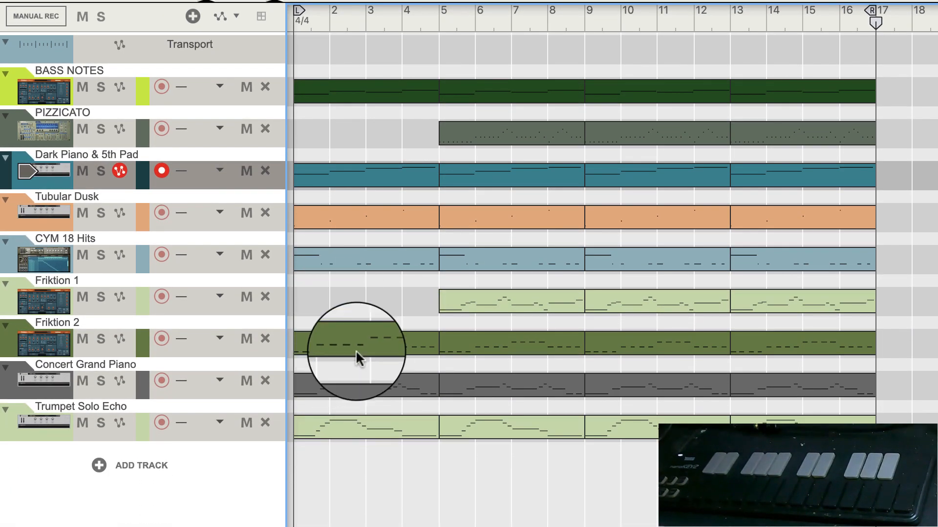
{"action": "left_click", "coordinate": [356, 347]}
{"action": "key", "text": "Delete"}
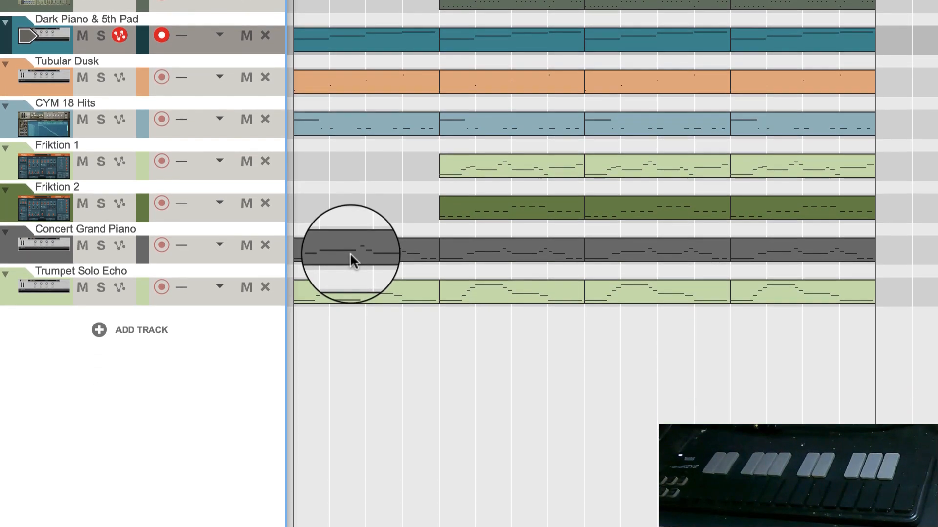
{"action": "left_click", "coordinate": [349, 253]}
{"action": "key", "text": "Delete"}
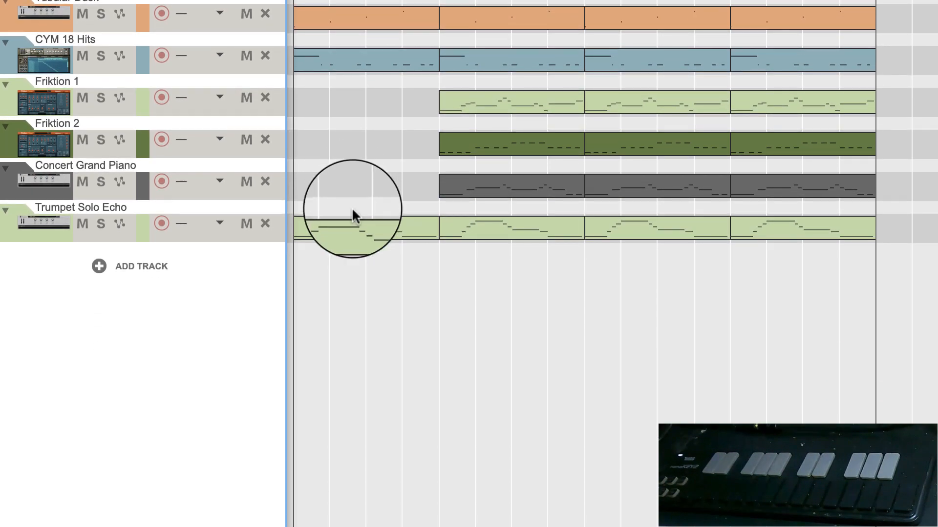
{"action": "left_click", "coordinate": [356, 290]}
{"action": "key", "text": "Delete"}
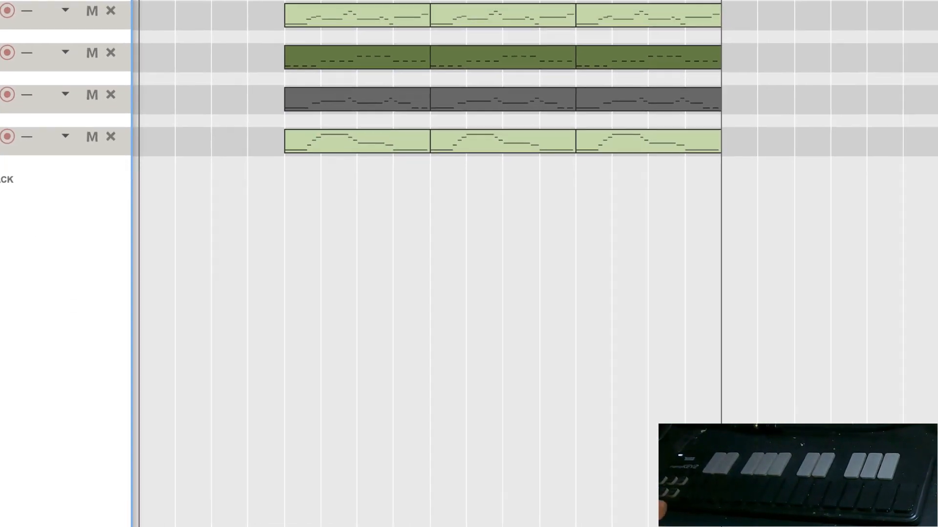
During playback from the start, delete the bar 5 clips of PIZZICATO, Friktion 2 and Trumpet Solo Echo, plus the trumpet clip at bar 9.
{"action": "left_click", "coordinate": [336, 493]}
{"action": "left_click", "coordinate": [370, 494]}
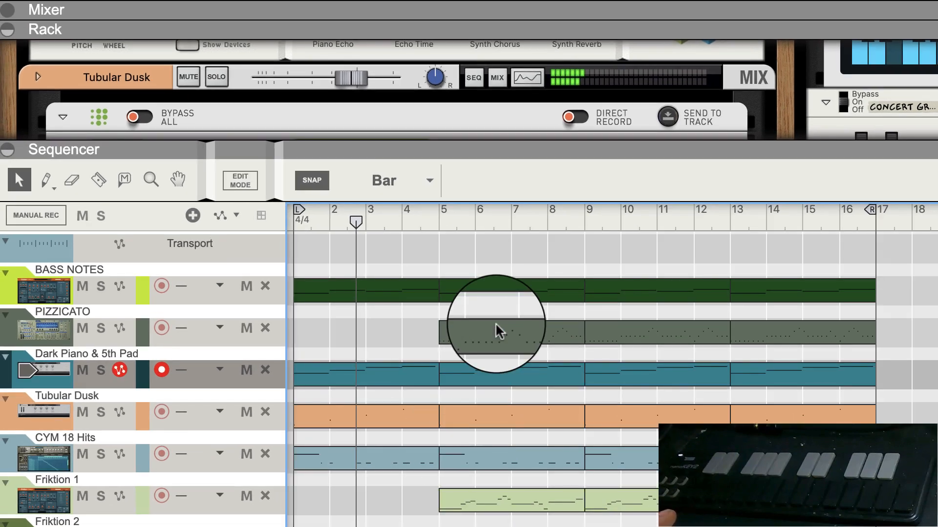
{"action": "left_click", "coordinate": [498, 331]}
{"action": "key", "text": "Delete"}
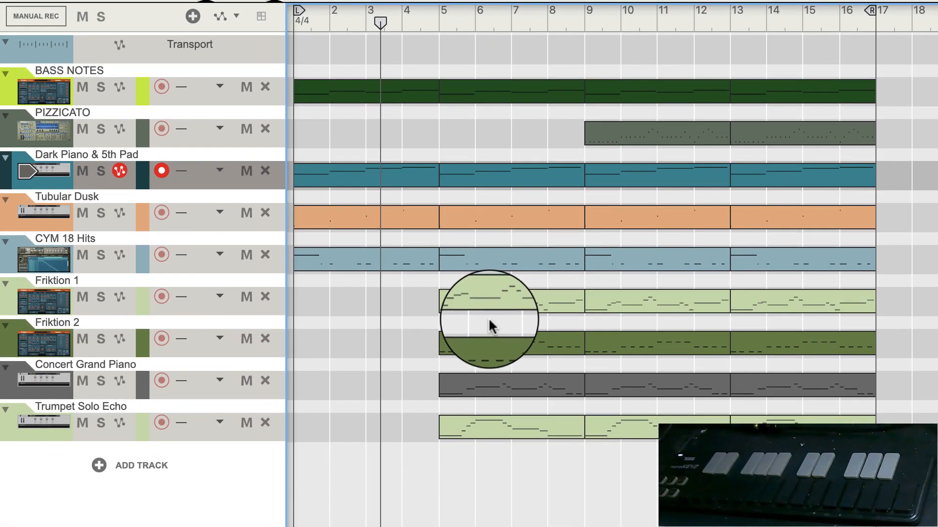
{"action": "left_click", "coordinate": [496, 348]}
{"action": "key", "text": "Delete"}
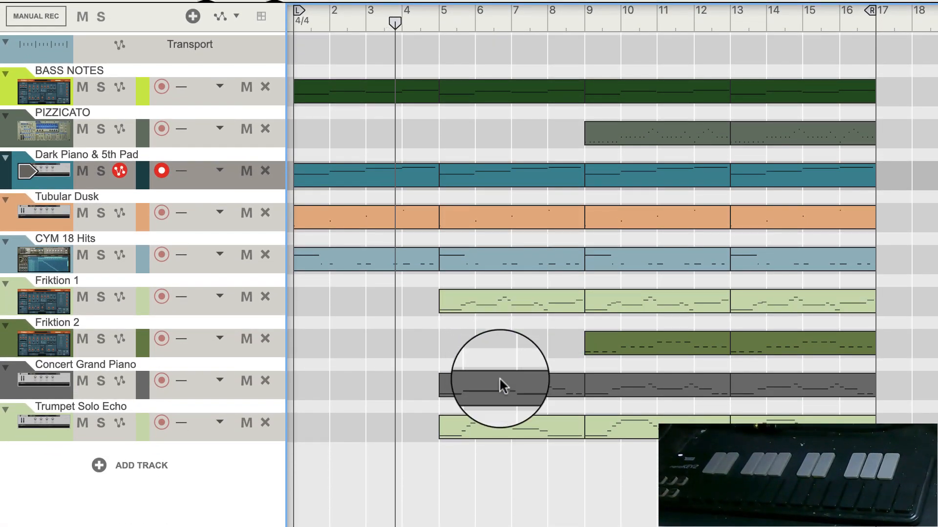
{"action": "left_click", "coordinate": [499, 381]}
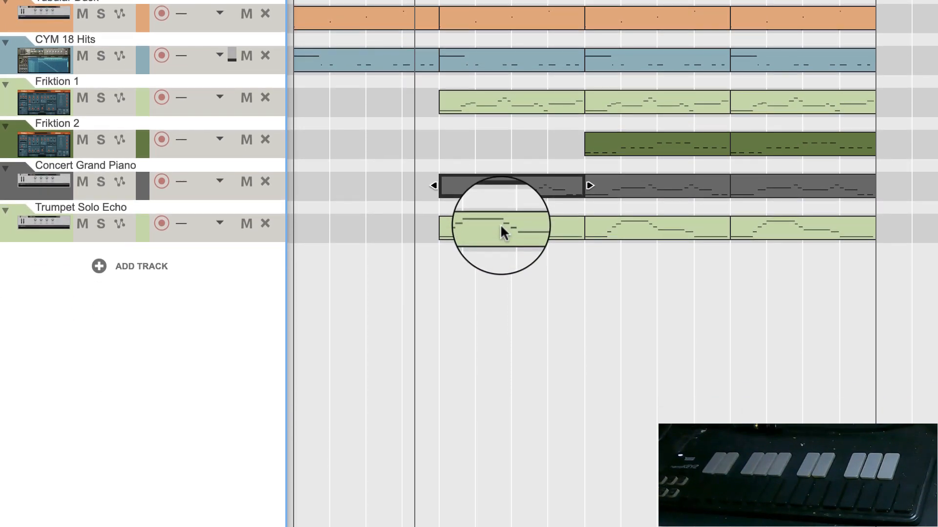
{"action": "left_click", "coordinate": [505, 427]}
{"action": "key", "text": "Delete"}
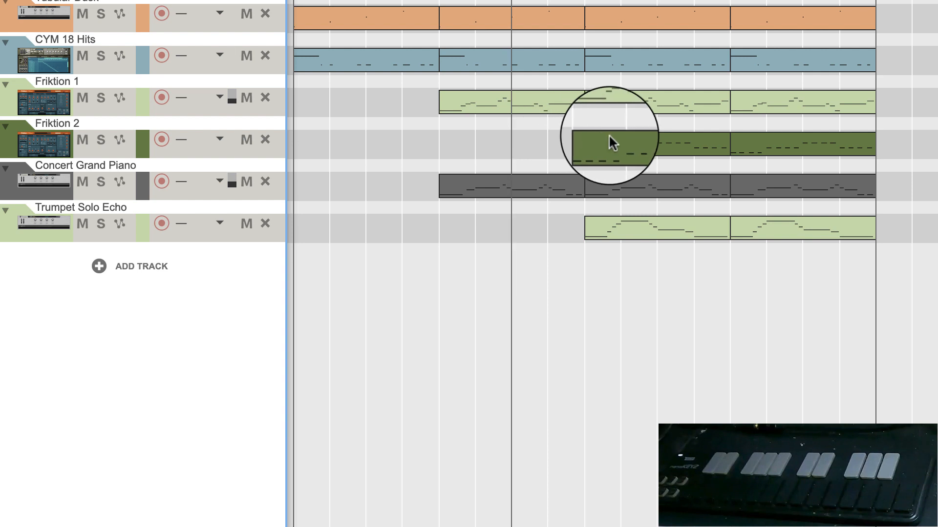
{"action": "left_click", "coordinate": [633, 225]}
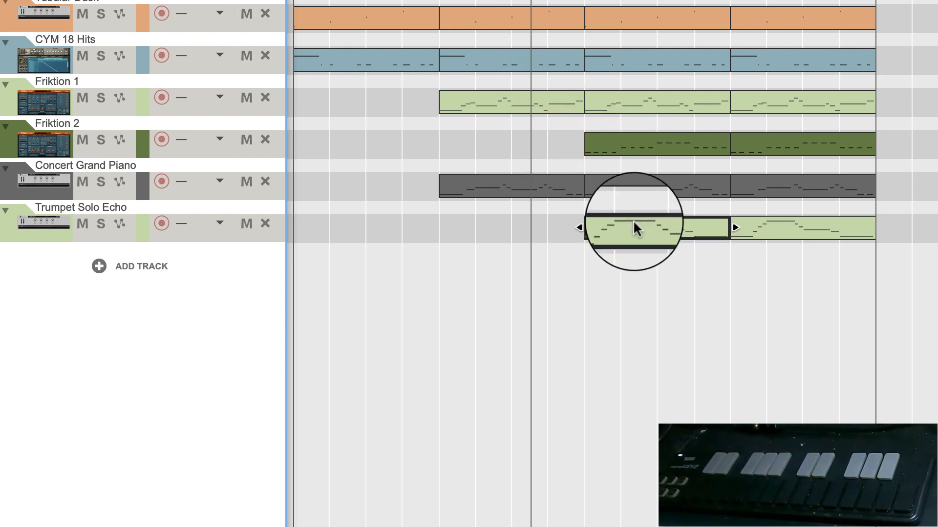
{"action": "key", "text": "Delete"}
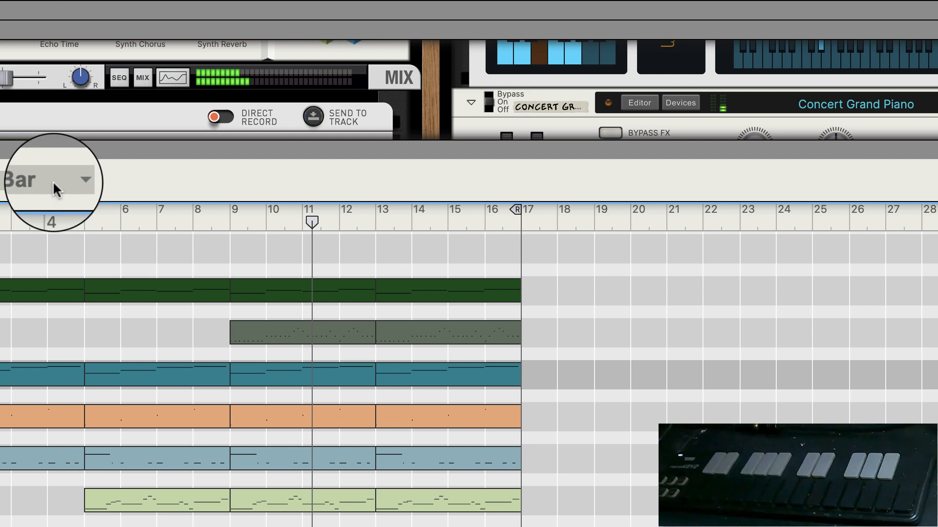
Set snap to 1/64 and move the right loop locator slightly past bar 17.
{"action": "left_click", "coordinate": [78, 181]}
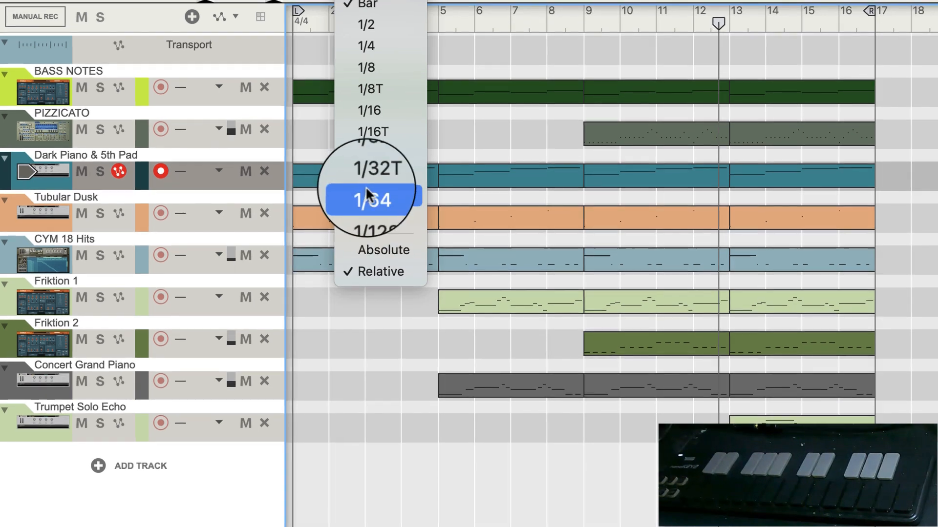
{"action": "left_click", "coordinate": [367, 195]}
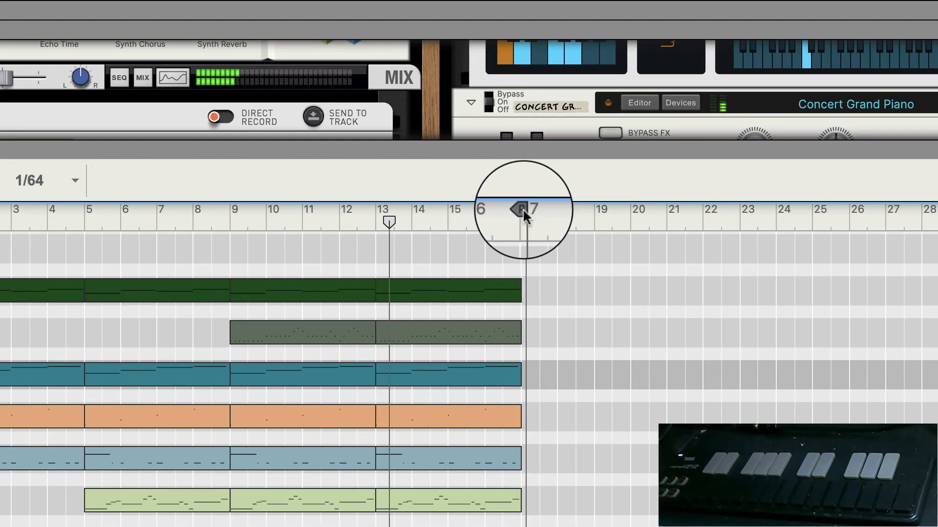
{"action": "left_click_drag", "start_coordinate": [522, 209], "coordinate": [525, 209]}
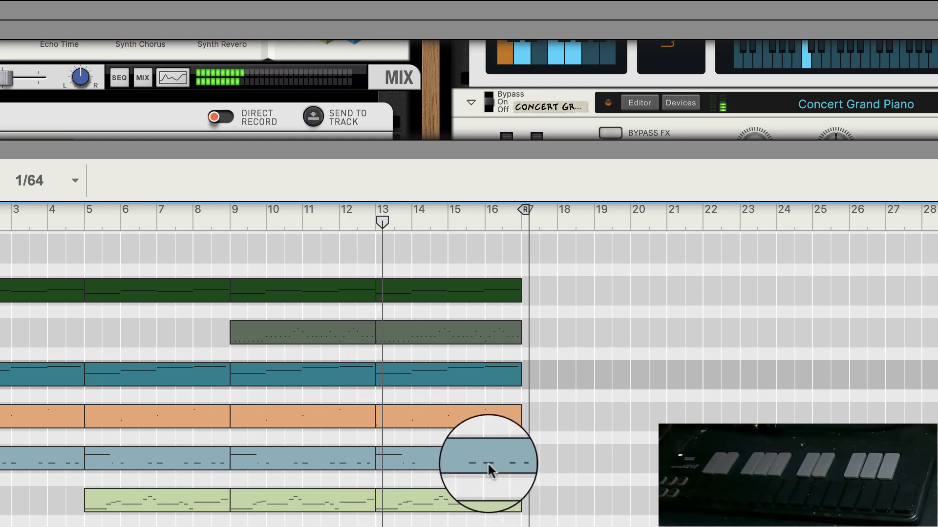
Shrink the sequencer area to reveal more of the rack devices.
{"action": "left_click_drag", "start_coordinate": [429, 150], "coordinate": [429, 526]}
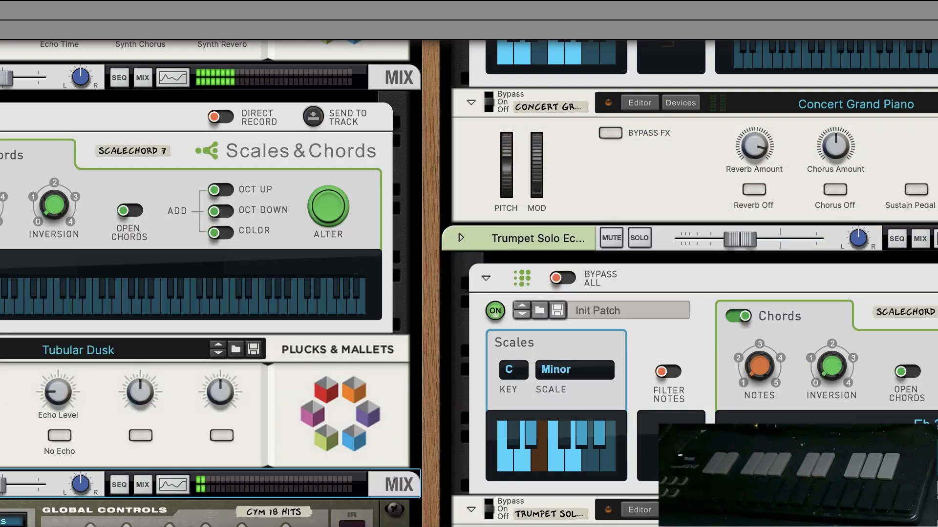
Look over the rack devices during playback, from the Friktion instruments to the Trumpet Solo Echo.
{"action": "scroll", "coordinate": [431, 518], "scroll_direction": "up", "scroll_amount": 10}
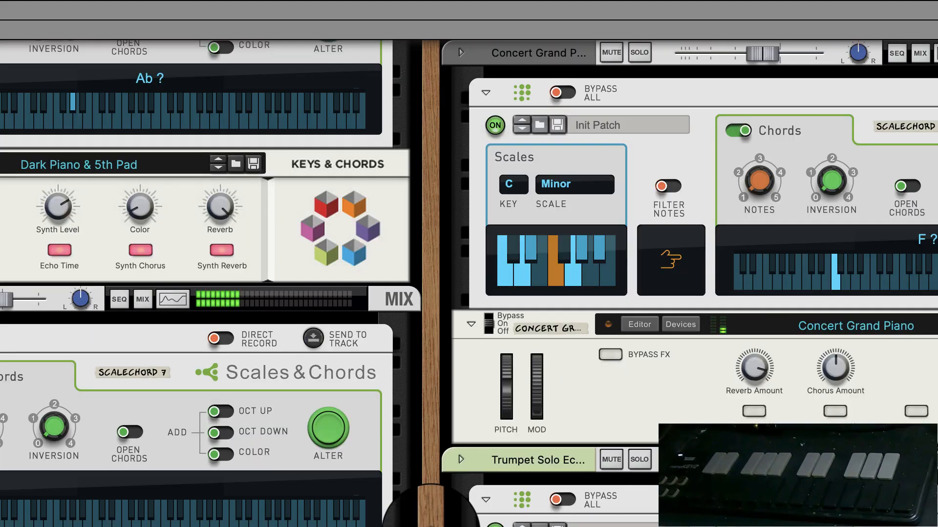
{"action": "scroll", "coordinate": [430, 518], "scroll_direction": "up", "scroll_amount": 10}
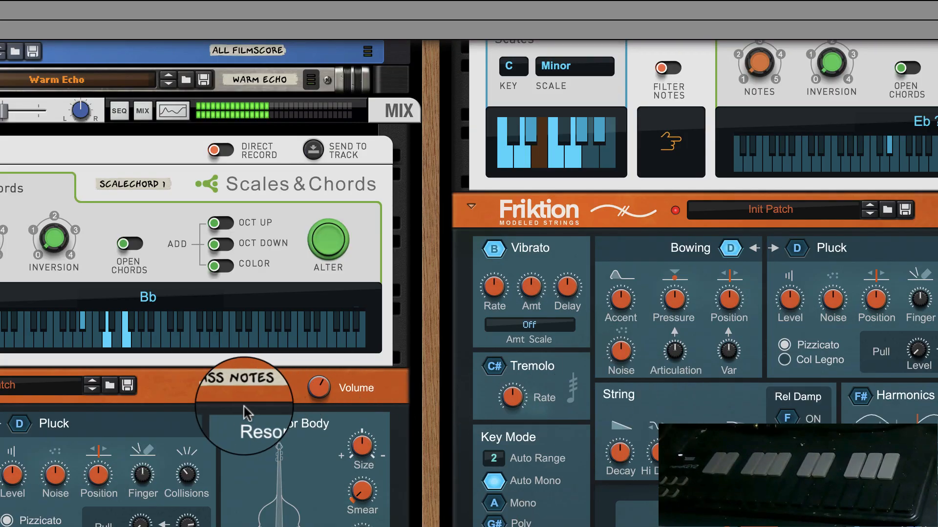
{"action": "scroll", "coordinate": [503, 503], "scroll_direction": "down", "scroll_amount": 8}
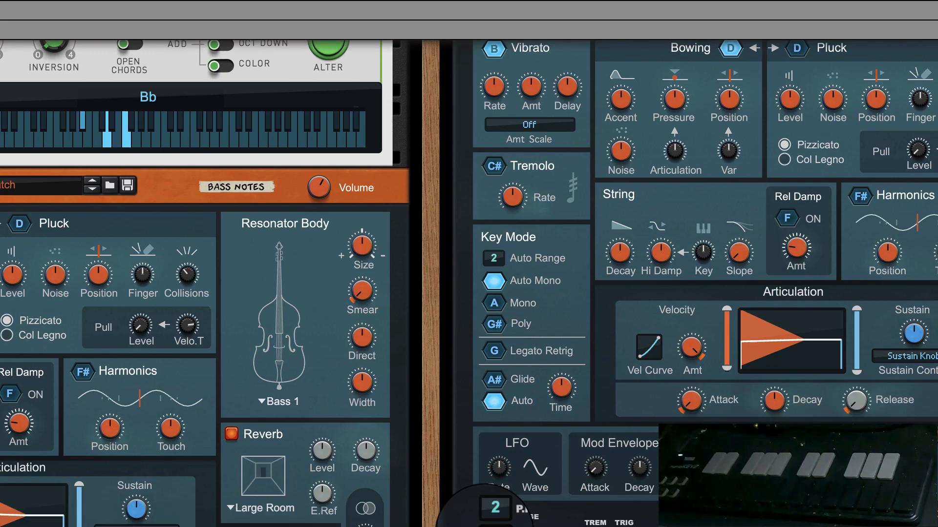
{"action": "scroll", "coordinate": [466, 503], "scroll_direction": "down", "scroll_amount": 10}
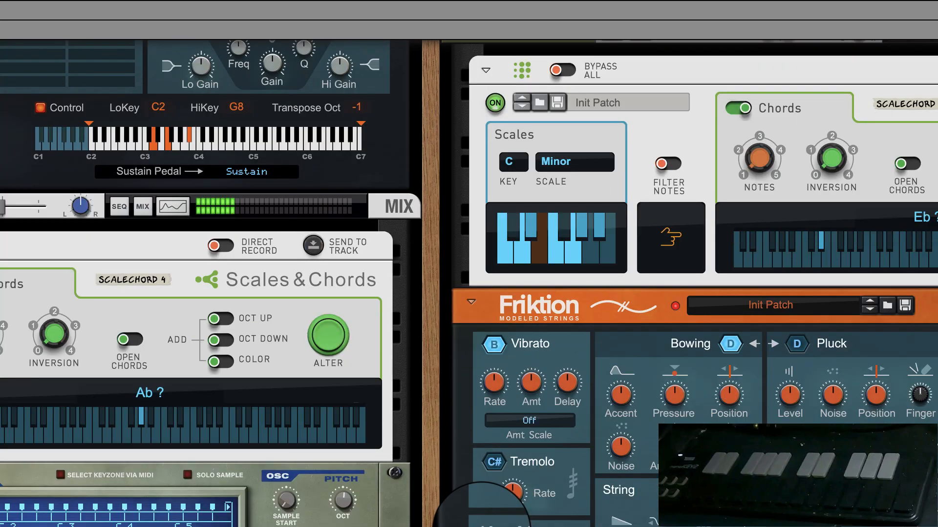
{"action": "scroll", "coordinate": [481, 525], "scroll_direction": "down", "scroll_amount": 10}
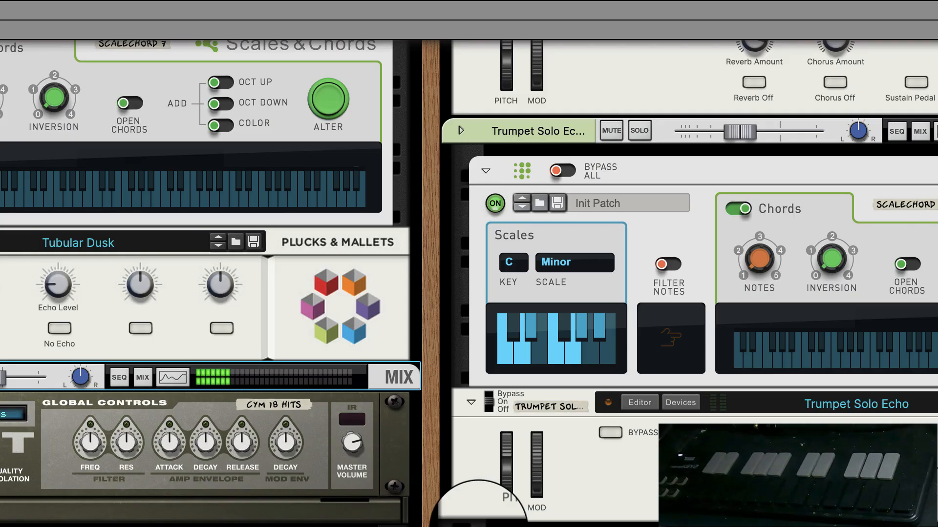
{"action": "scroll", "coordinate": [479, 525], "scroll_direction": "up", "scroll_amount": 10}
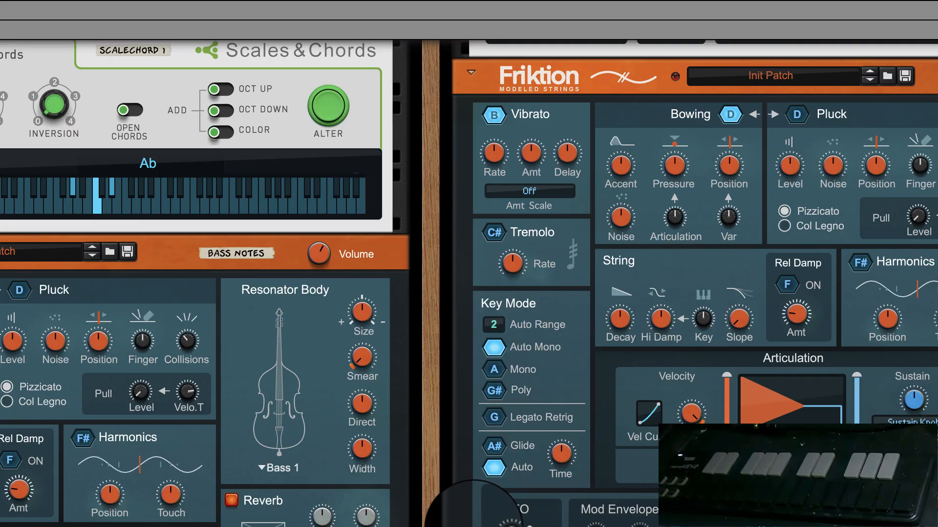
Turn on the master compressor in the mixer and go over its ratio, threshold and make-up controls.
{"action": "key", "text": "F5"}
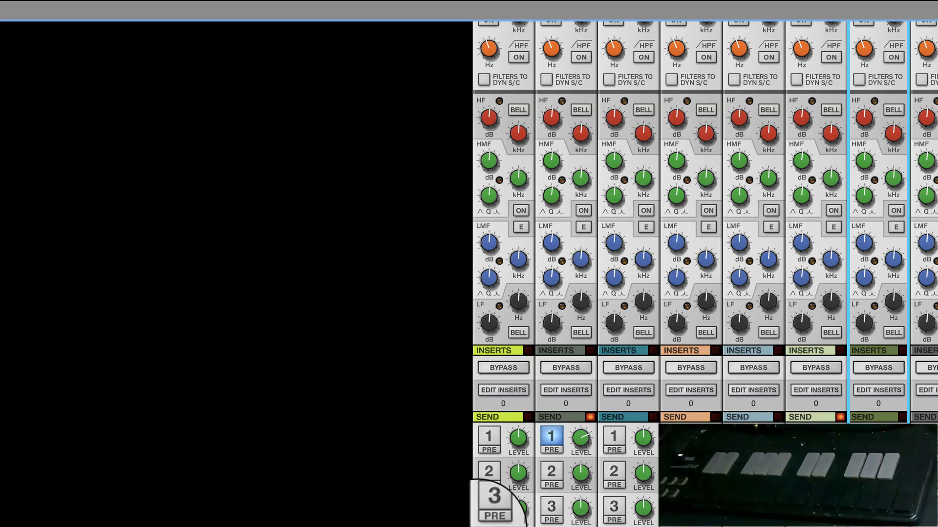
{"action": "scroll", "coordinate": [704, 274], "scroll_direction": "up", "scroll_amount": 10}
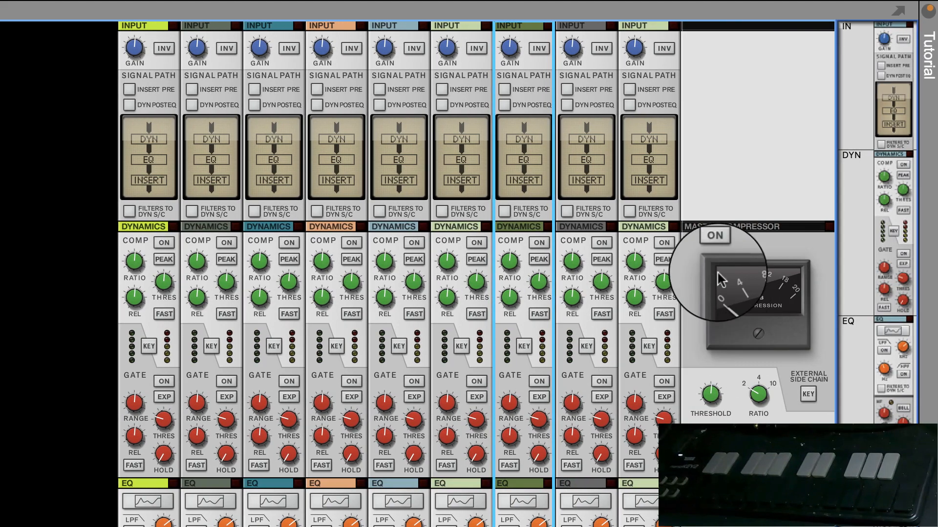
{"action": "left_click", "coordinate": [720, 247]}
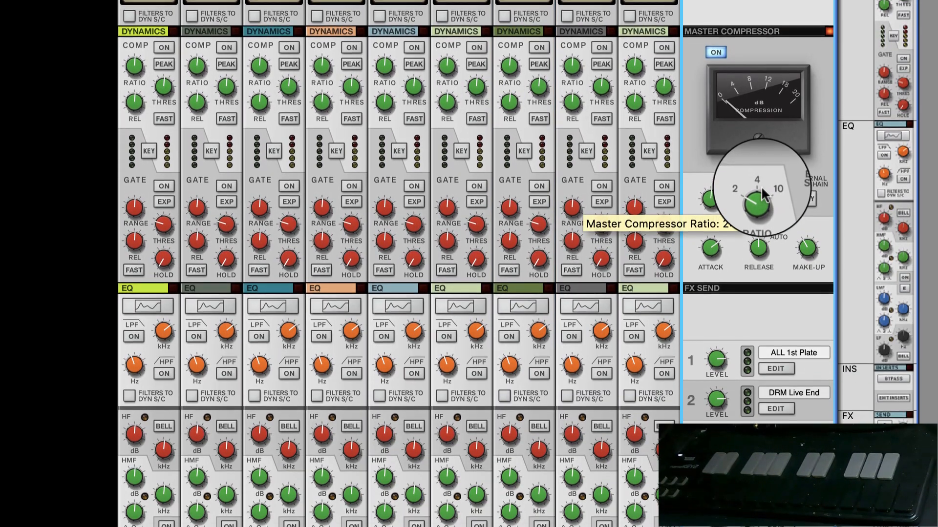
{"action": "left_click_drag", "start_coordinate": [761, 188], "coordinate": [716, 176]}
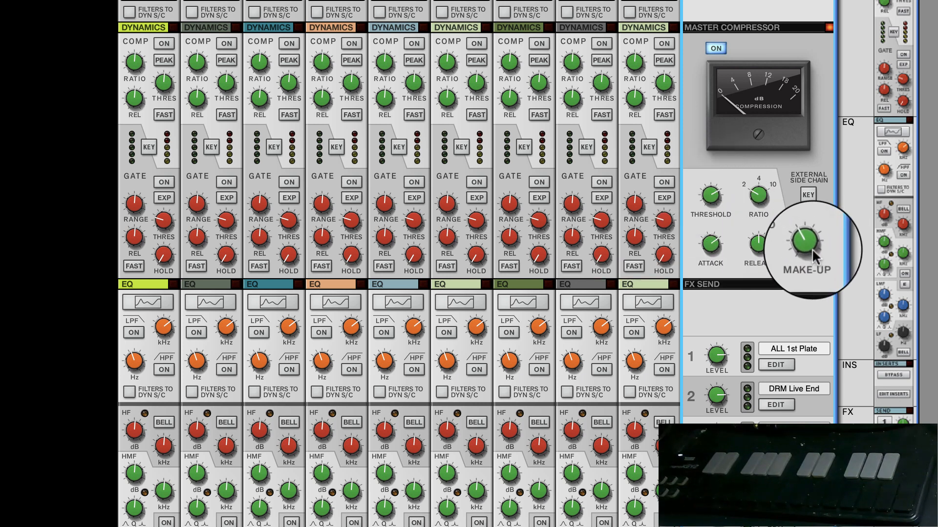
{"action": "mouse_move", "coordinate": [812, 248]}
{"action": "left_mouse_down"}
{"action": "mouse_move", "coordinate": [812, 231]}
{"action": "mouse_move", "coordinate": [817, 247]}
{"action": "left_mouse_up"}
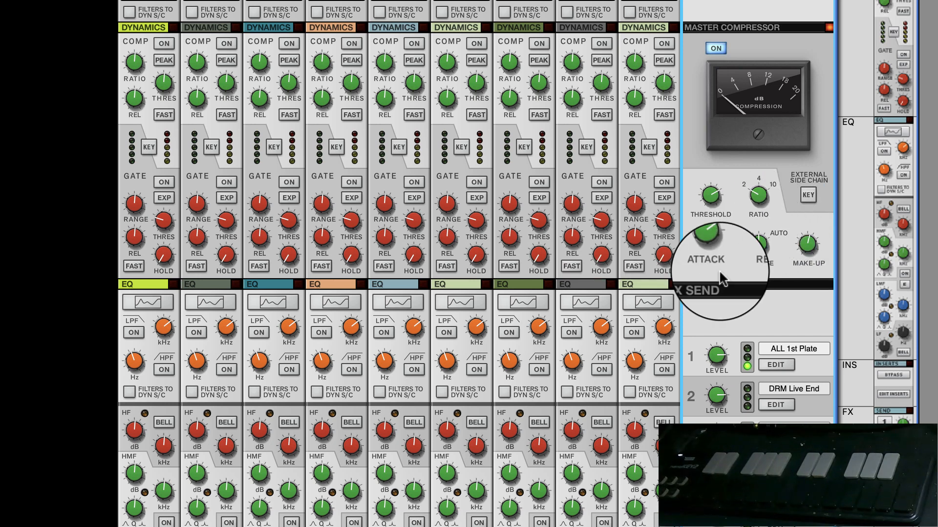
Lower the mixer's master fader slightly to reduce the overall output level.
{"action": "scroll", "coordinate": [721, 269], "scroll_direction": "down", "scroll_amount": 10}
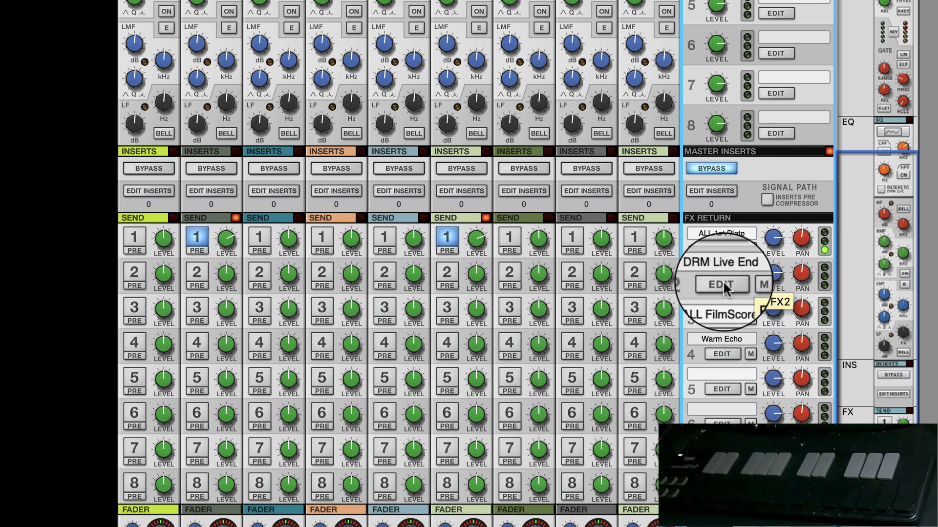
{"action": "mouse_move", "coordinate": [660, 252]}
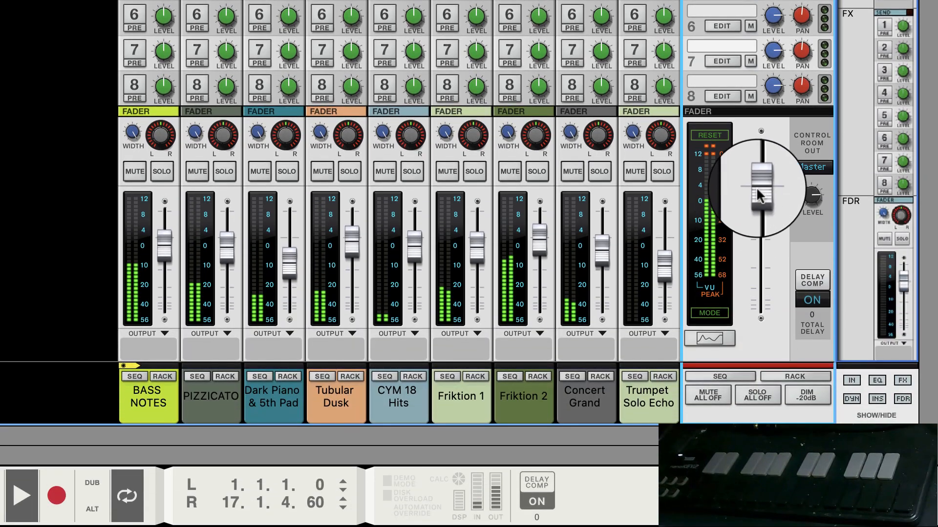
{"action": "mouse_move", "coordinate": [756, 193]}
{"action": "left_click_drag", "start_coordinate": [756, 191], "coordinate": [756, 201]}
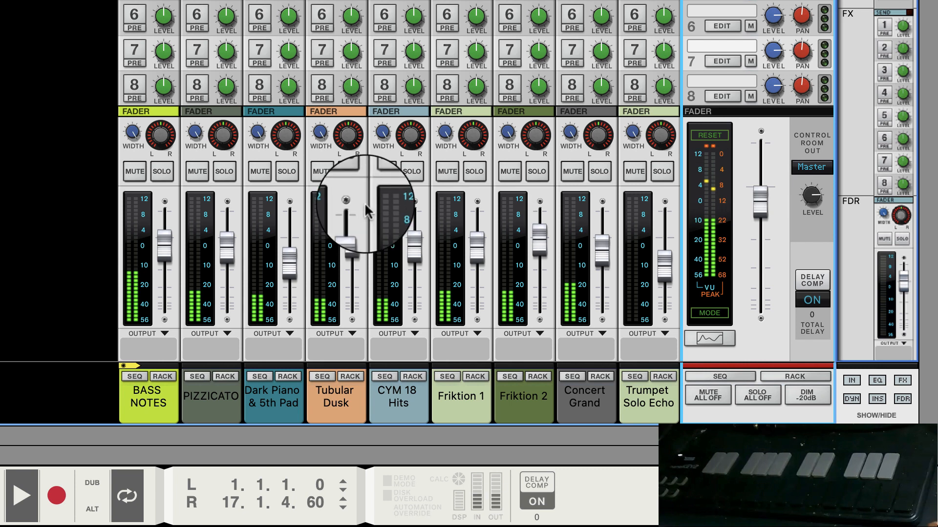
Return to the rack and look over the last devices, including Concert Grand Piano and Trumpet Solo Echo.
{"action": "key", "text": "F6"}
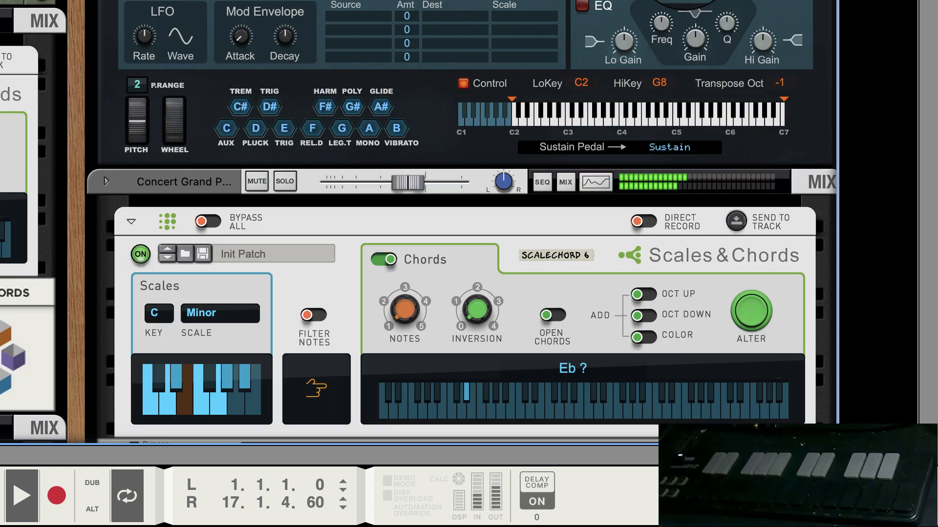
{"action": "key", "text": "Down"}
{"action": "key", "text": "Down"}
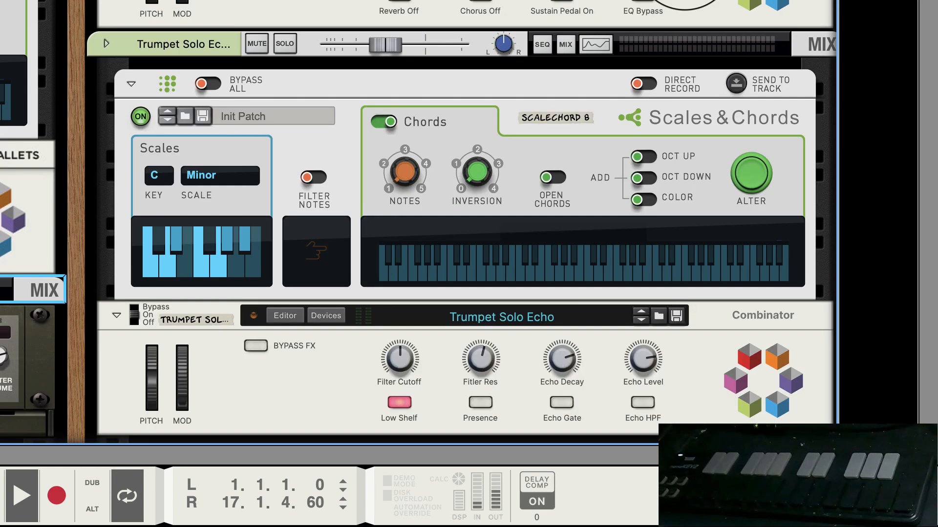
{"action": "scroll", "coordinate": [465, 223], "scroll_direction": "down", "scroll_amount": 4}
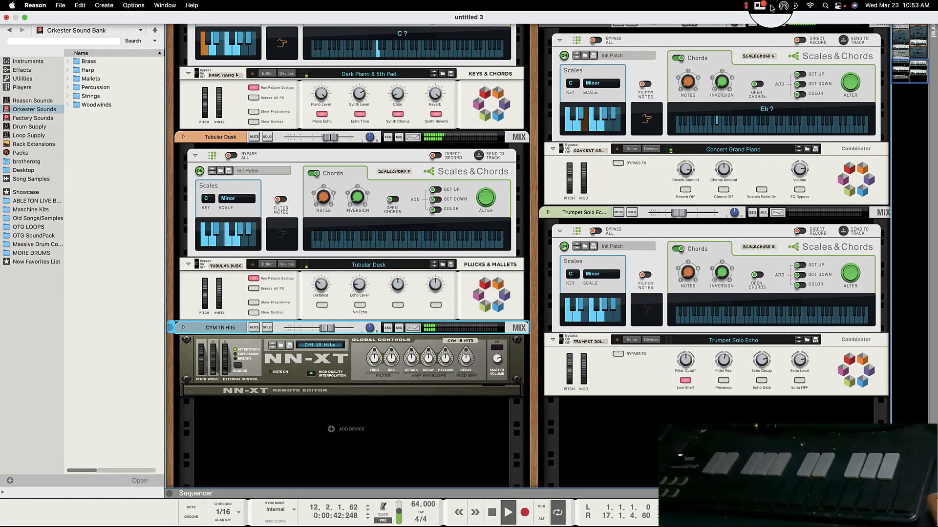
{"action": "left_click", "coordinate": [749, 5]}
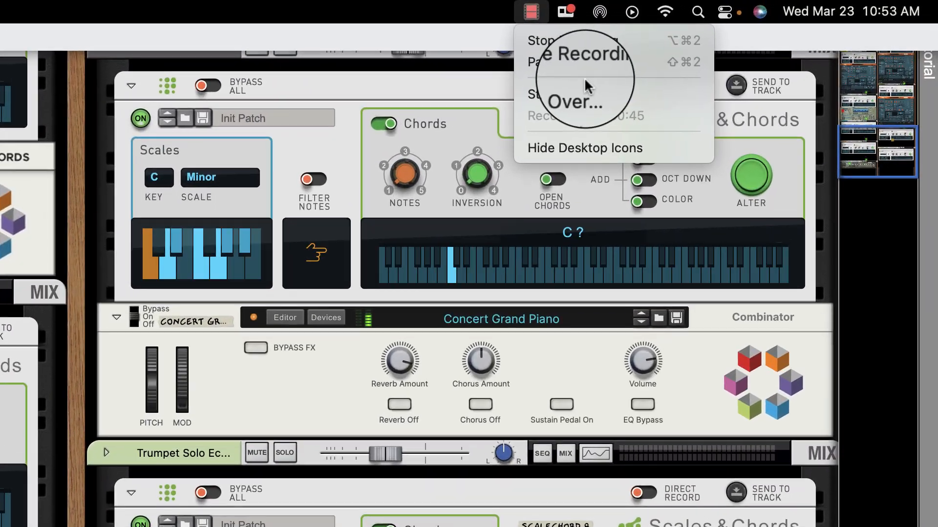